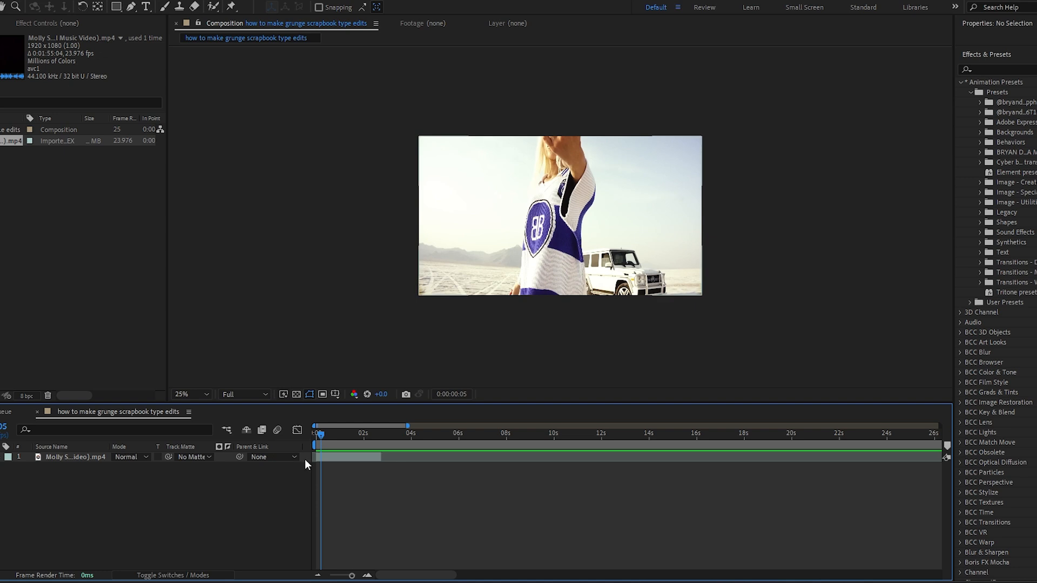
Step: Create a full-frame solid layer in red, colour FF0000, above the video clip
mouse_move(340, 315)
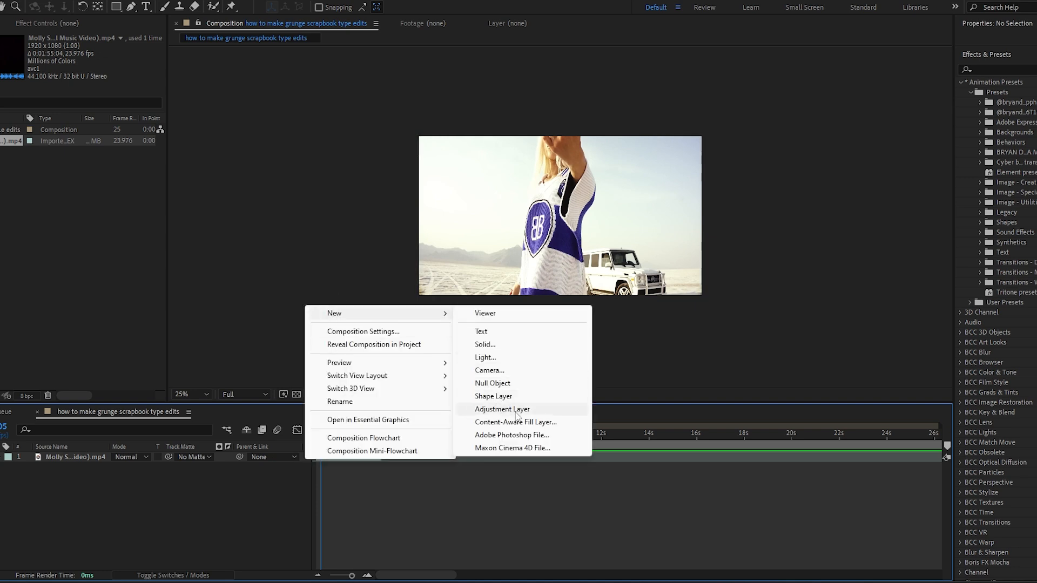
click(490, 345)
click(515, 354)
text(ff0000)
click(324, 232)
click(561, 384)
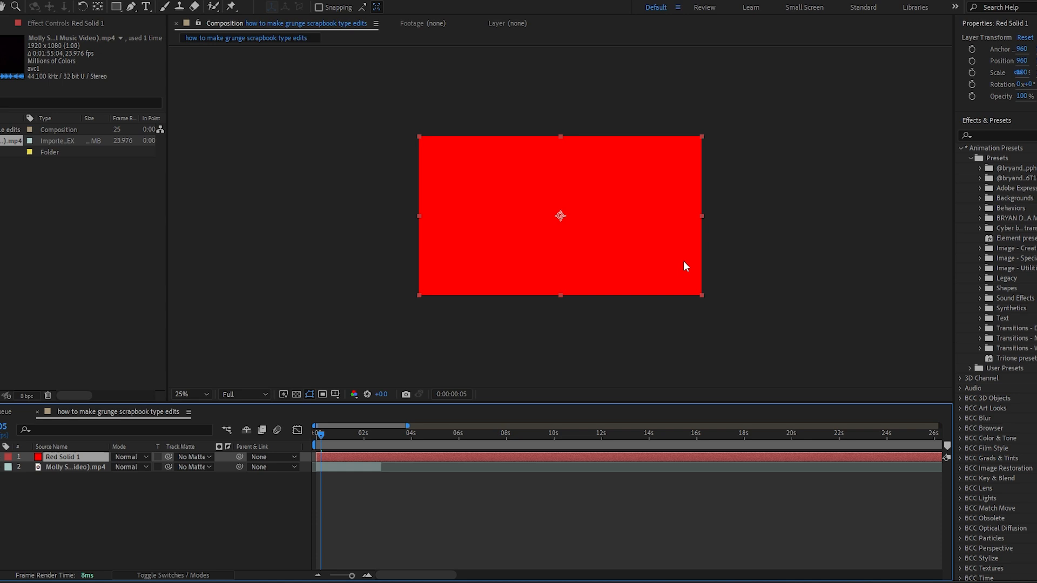
Step: Mask the red solid to a full-width rectangular band across the lower frame and shift the layer downward into a thinner banner
click(116, 7)
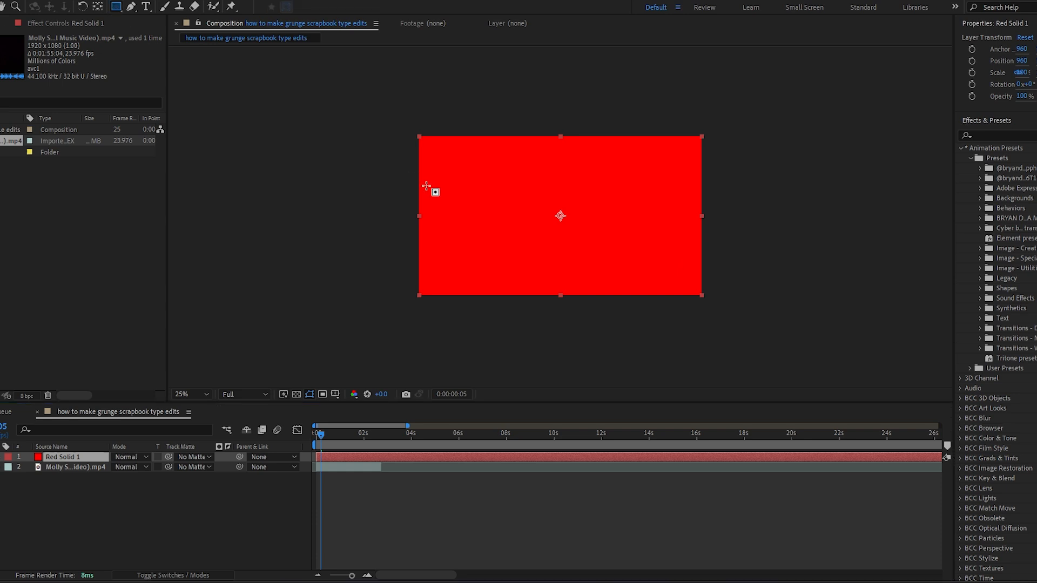
drag(398, 240, 749, 319)
click(2, 7)
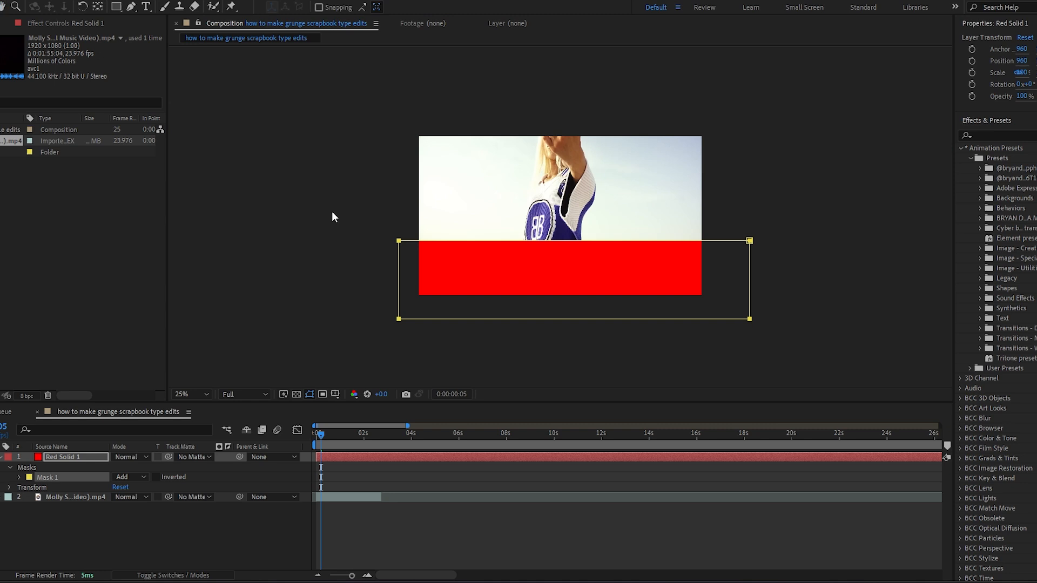
click(536, 276)
drag(562, 278, 561, 301)
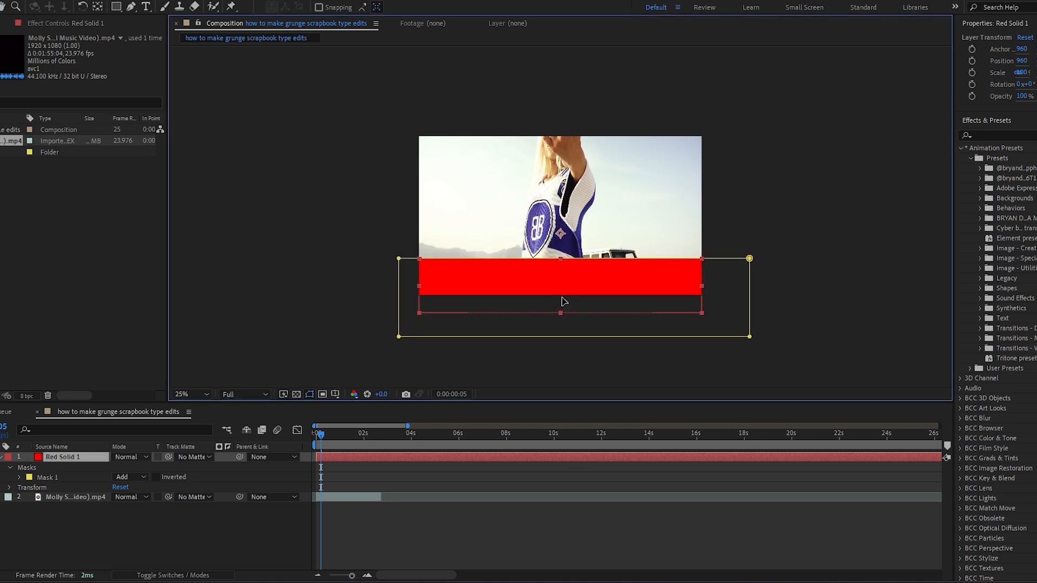
click(803, 337)
key(period)
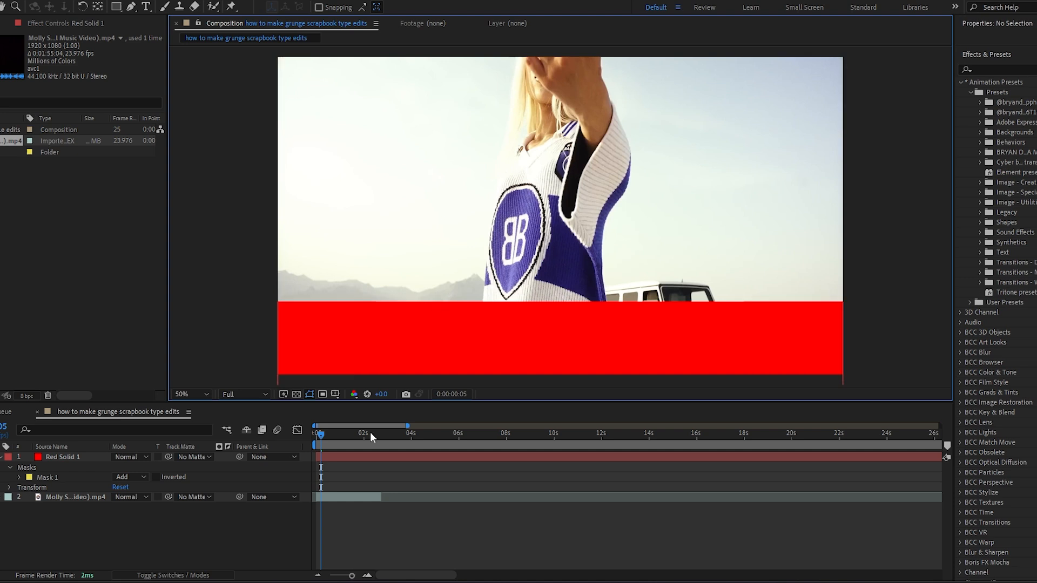
Step: Cut the red solid layer at the end of the video clip and delete the excess part
click(4, 456)
drag(385, 441, 315, 439)
click(388, 455)
key(ctrl+shift+d)
key(Delete)
drag(350, 575, 352, 577)
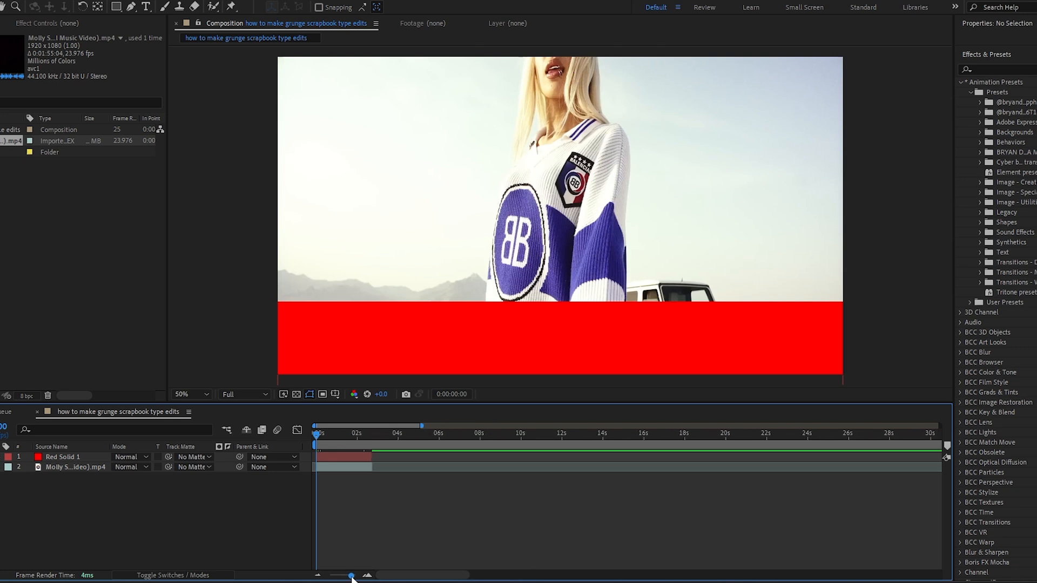
Step: Add the text "MOLLY SANTANA" over the red banner and set its fill colour to white FFFFFF
click(146, 6)
drag(313, 306, 875, 423)
text(MOLLY SANTANA)
key(ctrl+a)
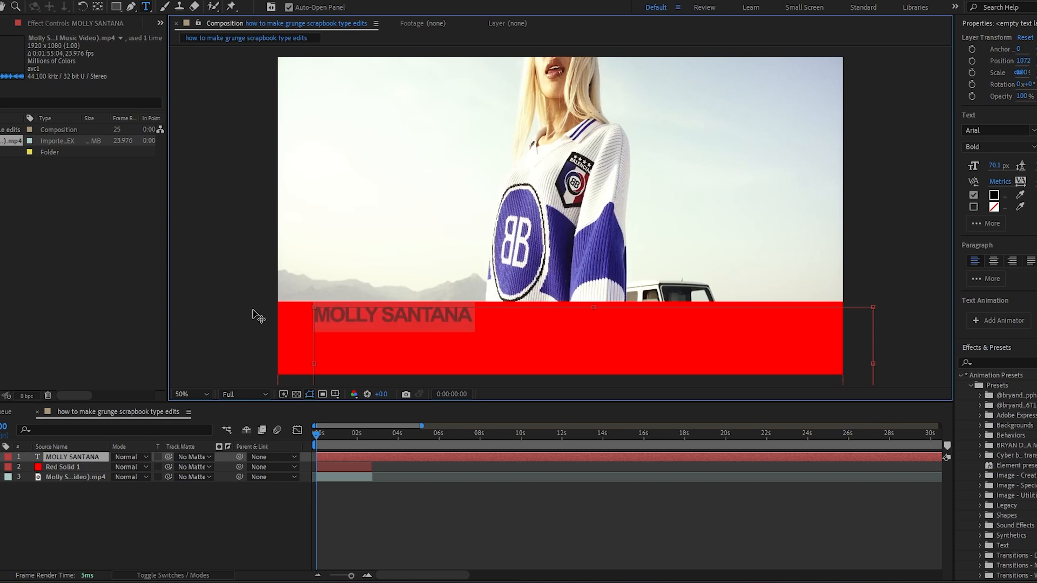
click(993, 197)
drag(81, 243, 56, 230)
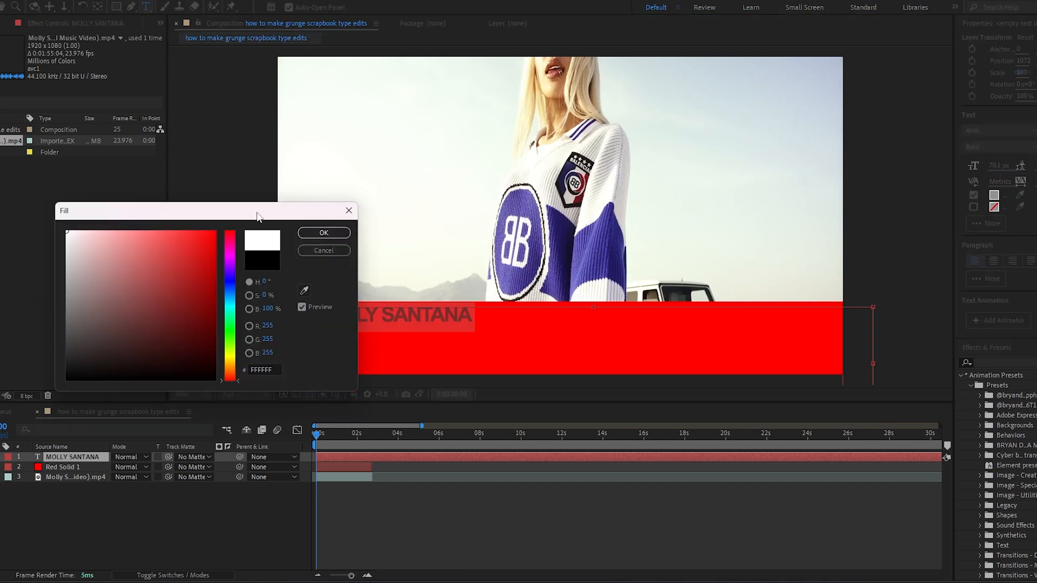
click(323, 232)
key(Escape)
Step: Enlarge the MOLLY SANTANA text and position it so it spans the width of the red banner
scroll(425, 218, down, 2)
drag(425, 218, 338, 176)
drag(378, 192, 254, 277)
drag(351, 277, 523, 277)
drag(432, 278, 459, 278)
key(ctrl+z)
key(p)
Step: Trim the MOLLY SANTANA text layer to end with the video clip
drag(316, 434, 366, 434)
key(alt+bracketright)
drag(351, 576, 354, 575)
drag(498, 434, 535, 445)
click(429, 457)
key(ctrl+shift+d)
key(ctrl+z)
click(404, 485)
Step: Duplicate the MOLLY SANTANA text layer and change the copy's text to "WINDOWS UP"
click(352, 458)
key(ctrl+d)
click(538, 440)
key(ctrl+t)
drag(690, 277, 459, 271)
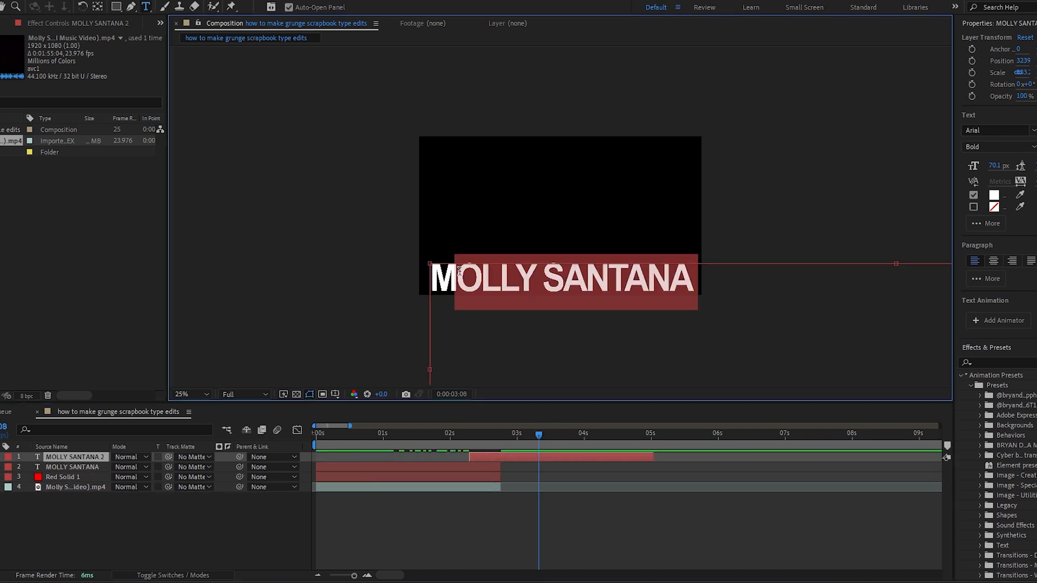
key(BackSpace)
key(BackSpace)
text(WINDOWS UP)
Step: Move the WINDOWS UP layer back to the start of the timeline and centre it horizontally in the composition
drag(491, 456, 341, 455)
click(341, 441)
key(Caps_Lock)
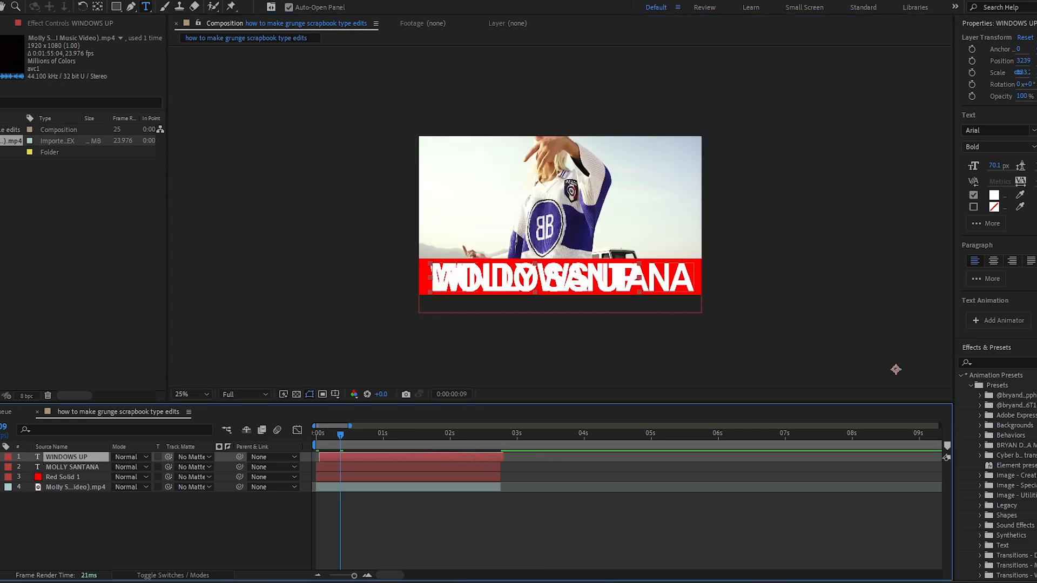
key(p)
drag(122, 466, 154, 467)
scroll(1011, 226, down, 3)
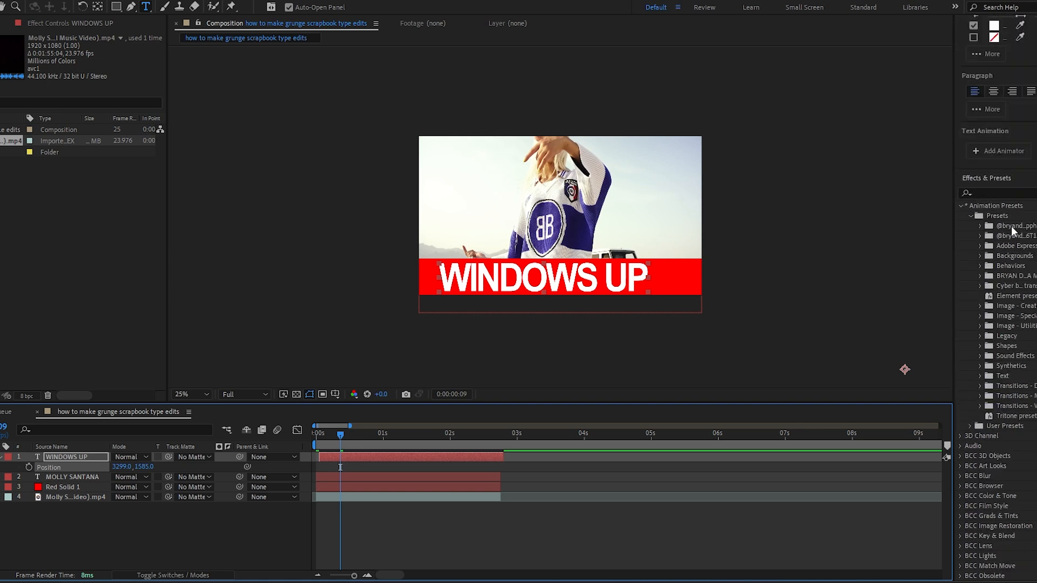
click(979, 179)
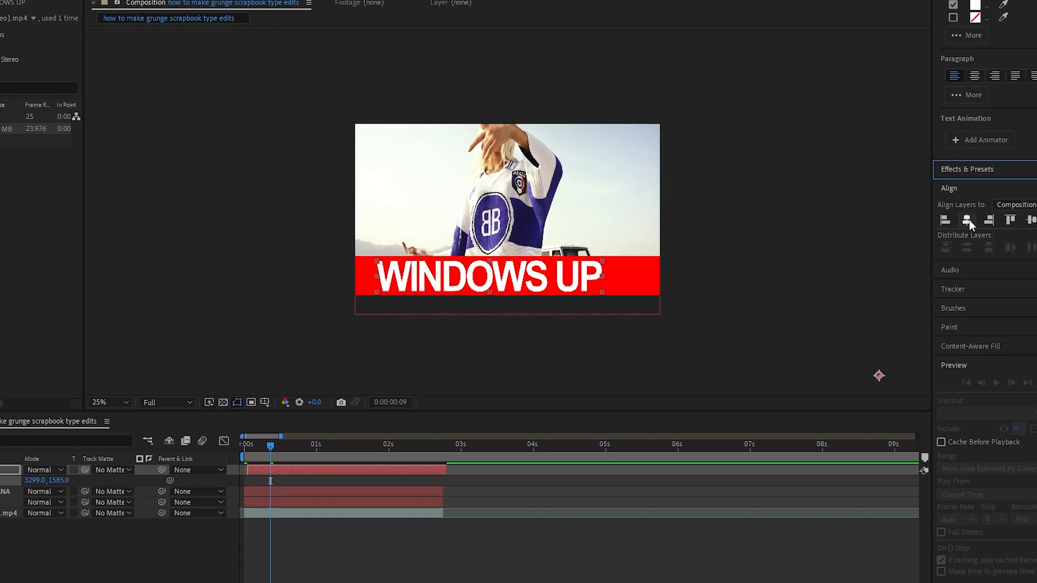
click(986, 225)
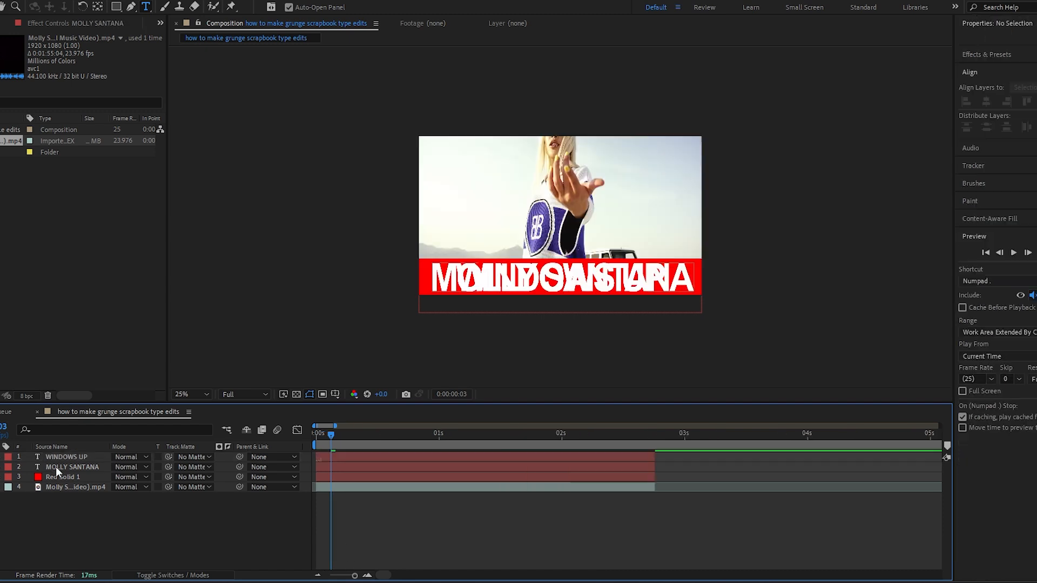
click(74, 468)
click(79, 456)
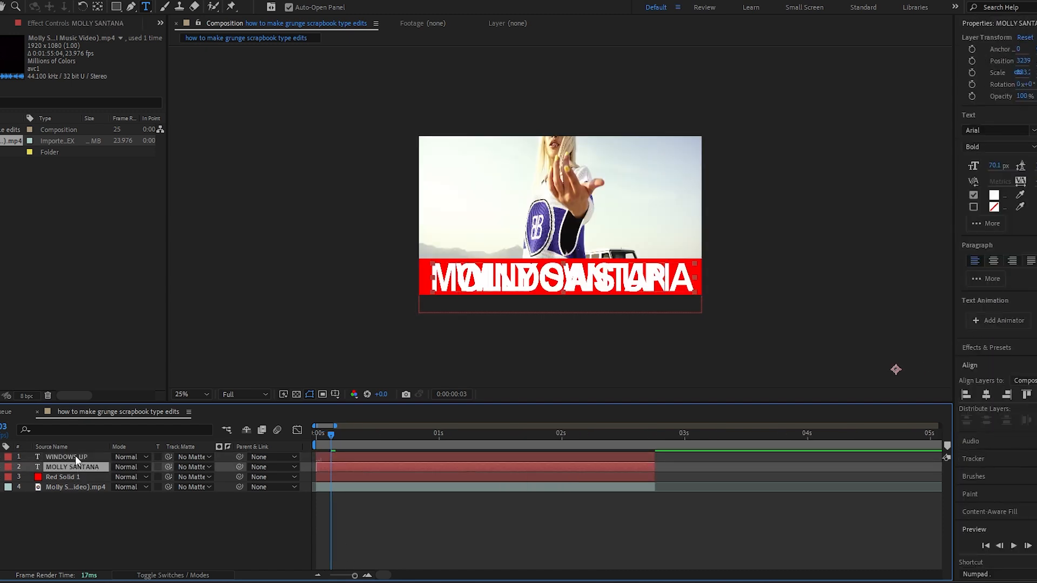
shift+click(79, 467)
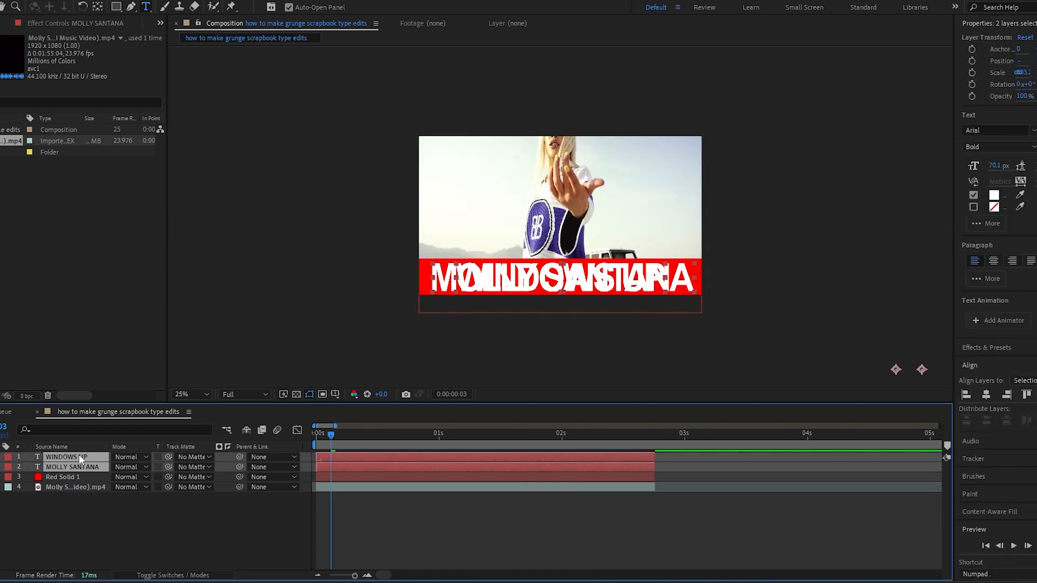
click(260, 511)
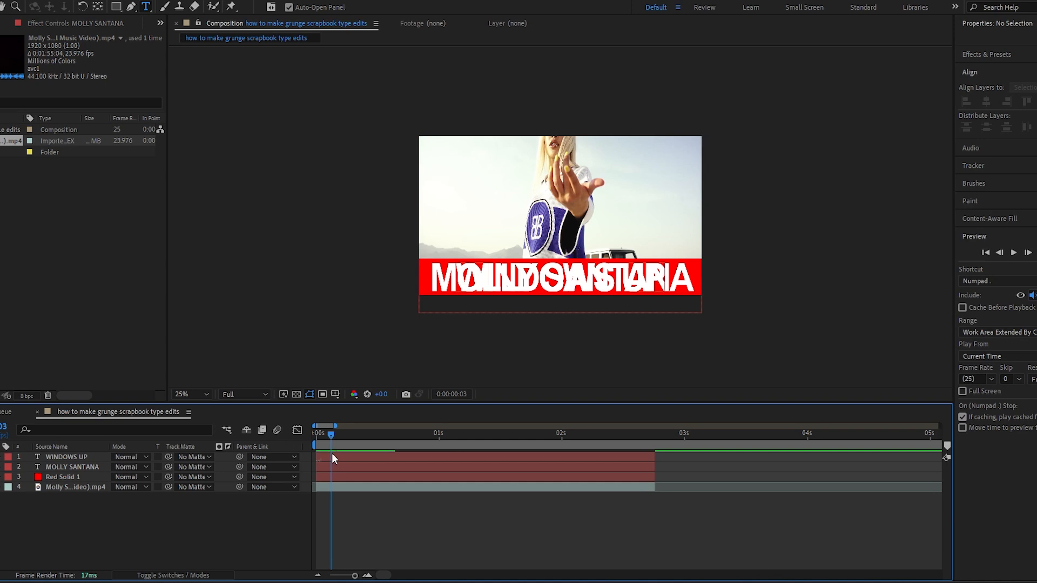
Step: Place MOLLY SANTANA above WINDOWS UP and shorten both layers to brief back-to-back clips at the start of the timeline
click(354, 468)
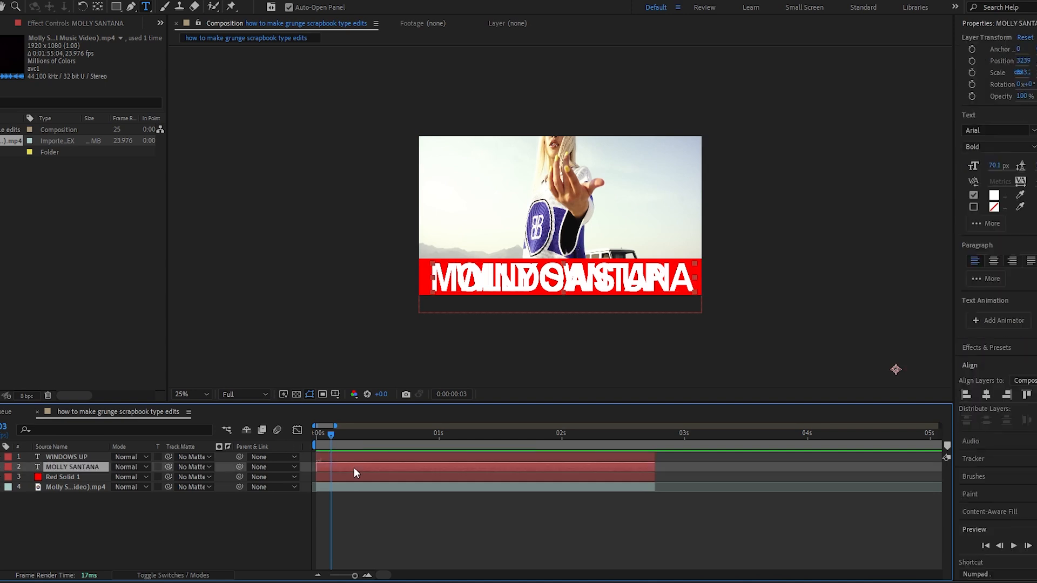
key(ctrl+])
drag(655, 458, 400, 458)
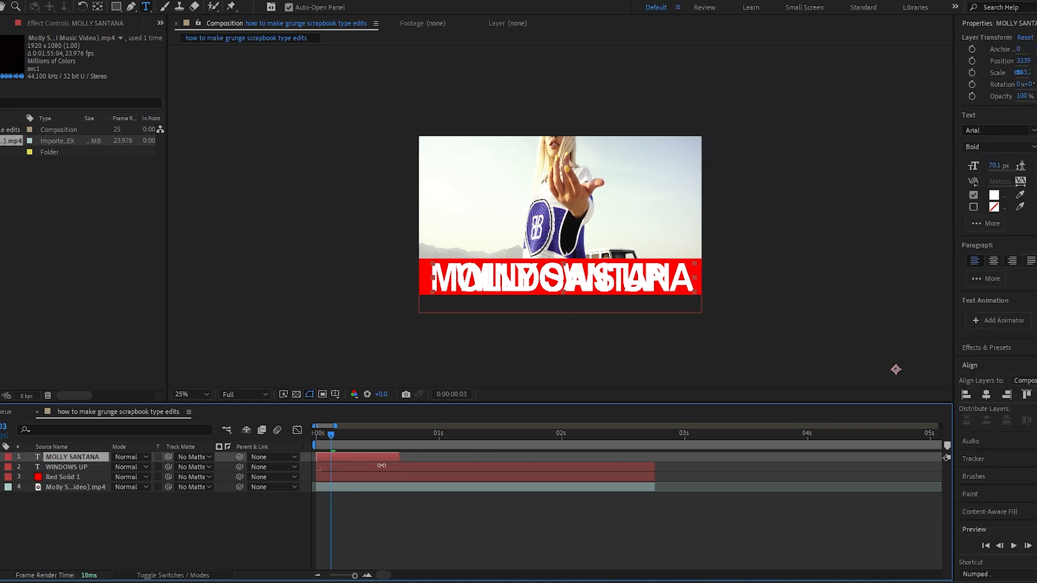
click(319, 468)
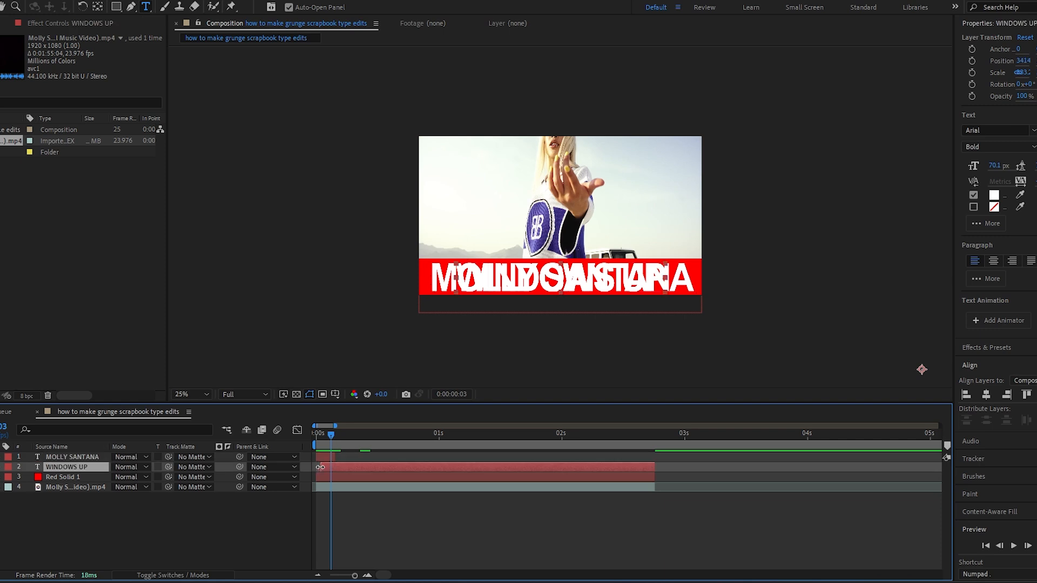
drag(329, 467, 404, 457)
key(ctrl+shift+d)
key(Delete)
Step: Duplicate both short text clips three times, alternating MOLLY SANTANA and WINDOWS UP end to end to just past the 2-second mark
click(327, 458)
key(ctrl+d)
click(367, 477)
key(ctrl+d)
drag(352, 477, 531, 461)
click(397, 457)
key(ctrl+d)
click(429, 486)
key(ctrl+d)
click(461, 458)
key(ctrl+d)
click(496, 497)
key(ctrl+d)
drag(496, 496, 569, 497)
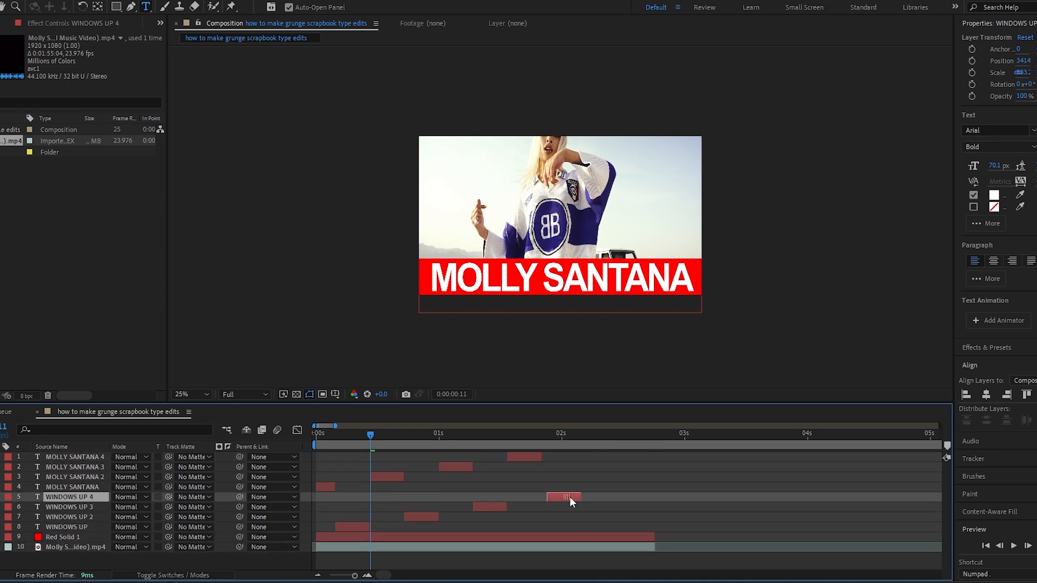
Step: Add a fifth clip of each text and extend the last WINDOWS UP clip to the end of the video clip
drag(597, 460, 592, 460)
key(i)
click(567, 507)
key(ctrl+d)
drag(567, 507, 636, 507)
drag(644, 507, 654, 507)
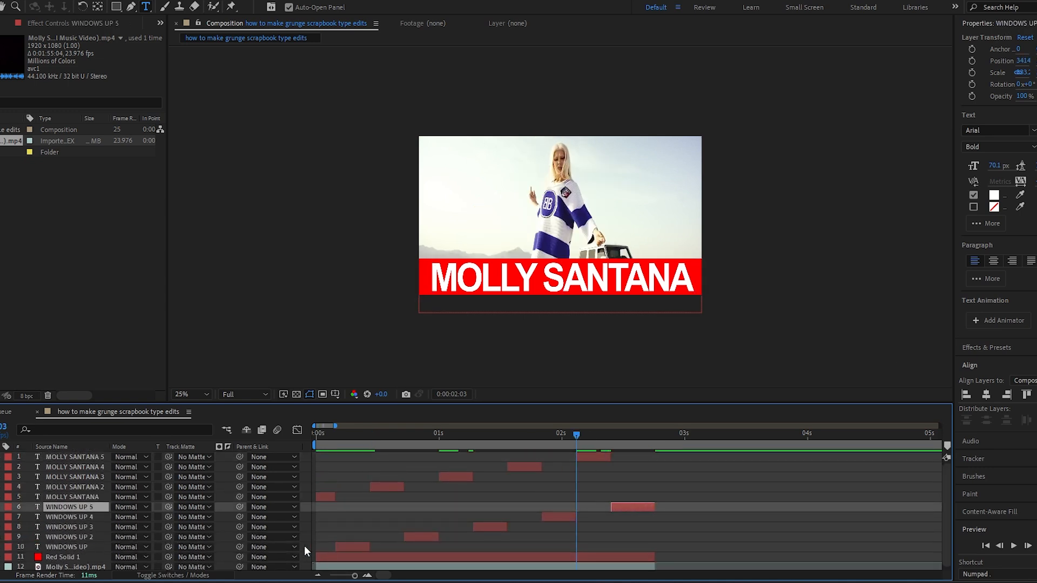
Step: Play the composition from the start to check the alternating titles
drag(359, 432, 289, 438)
key(space)
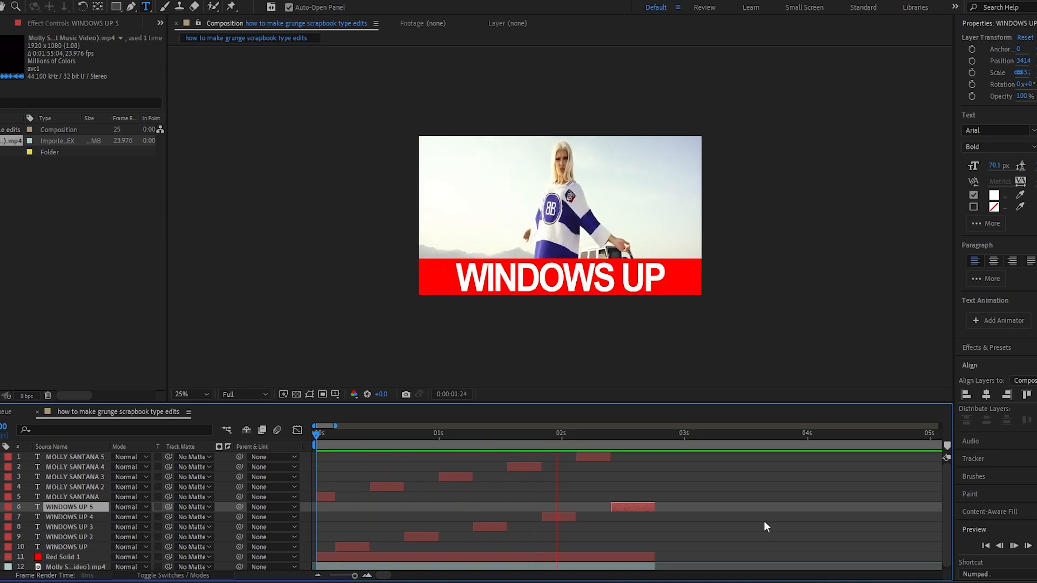
click(391, 446)
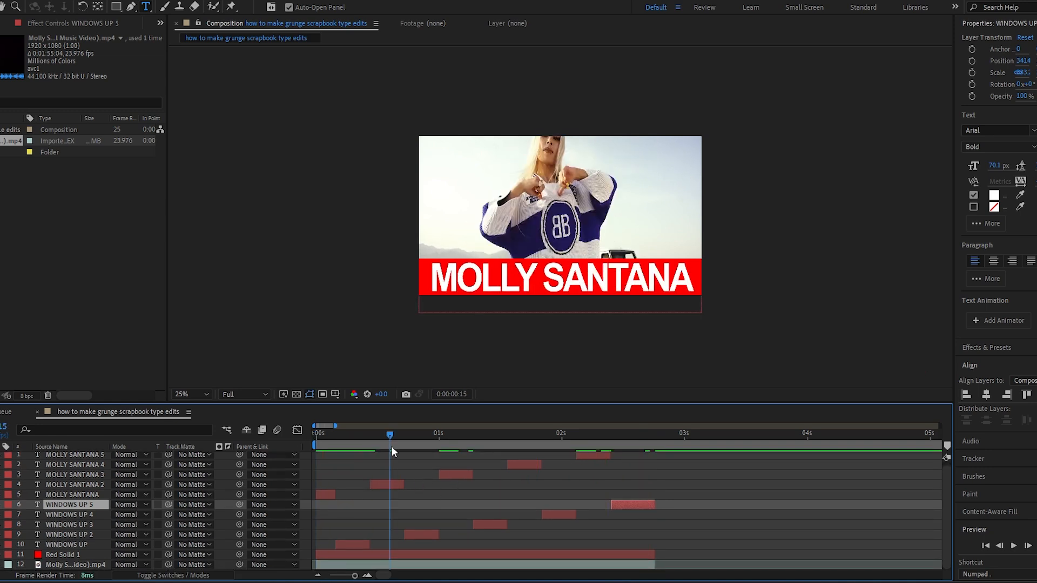
Step: Delete WINDOWS UP 2 and MOLLY SANTANA 3, stretching MOLLY SANTANA 2 and WINDOWS UP 3 to fill the gaps
click(438, 527)
click(432, 534)
key(Delete)
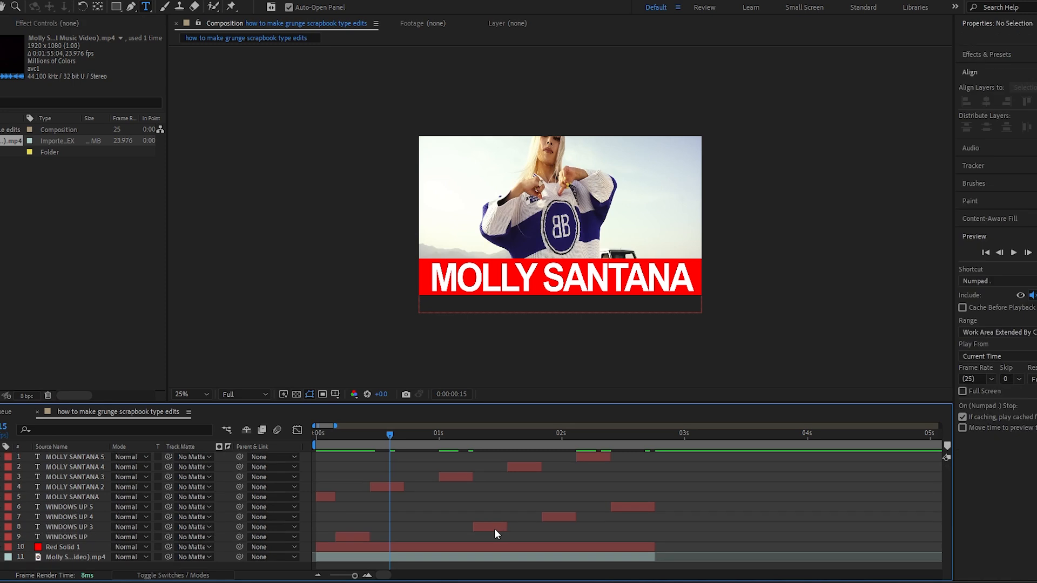
drag(404, 486, 437, 486)
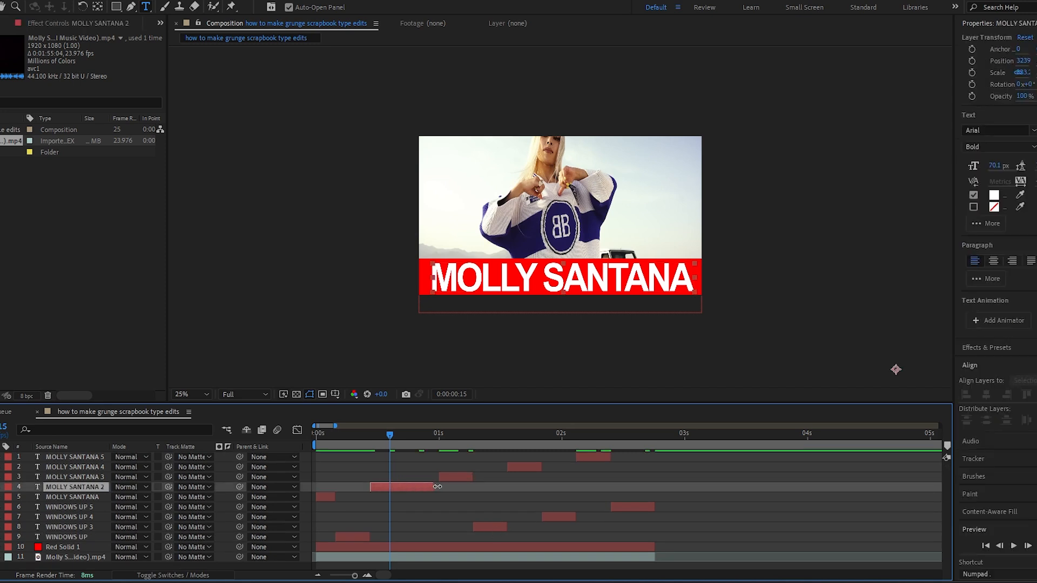
click(456, 477)
key(Delete)
drag(474, 518, 439, 517)
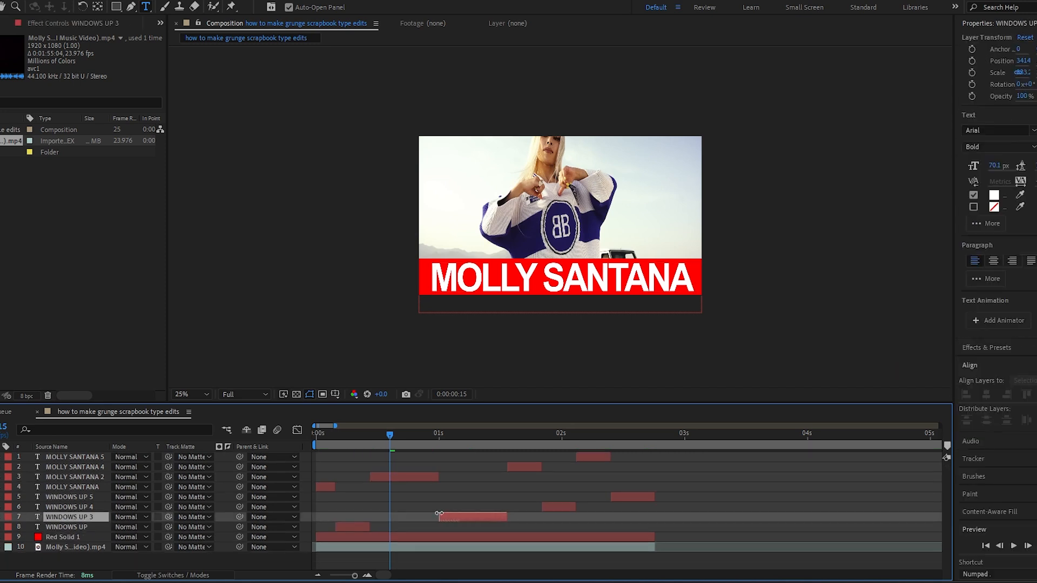
Step: Delete the first MOLLY SANTANA clip and extend the first WINDOWS UP clip back to the start of the timeline
click(327, 486)
key(Delete)
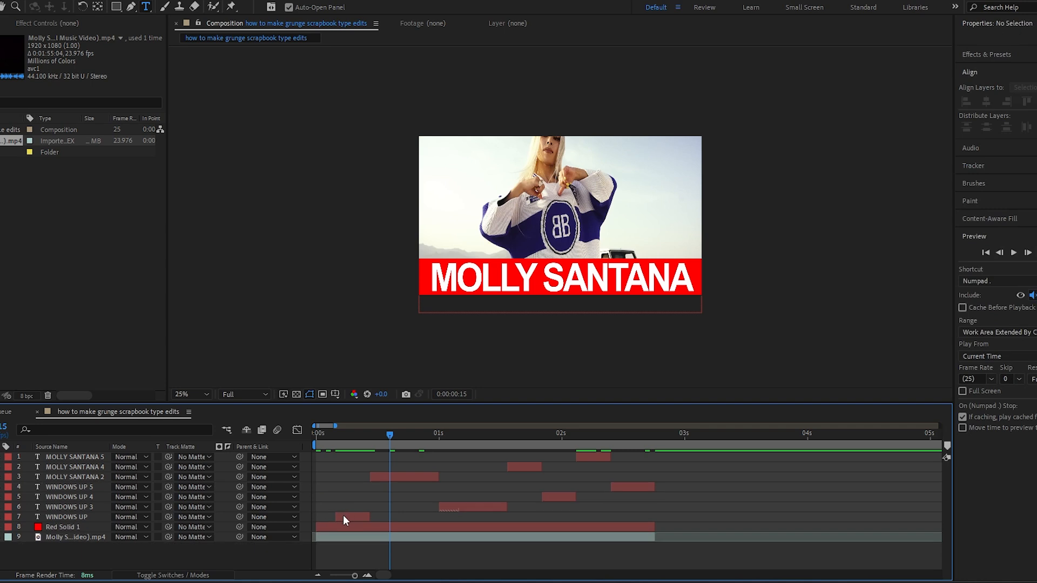
drag(336, 516, 316, 516)
Step: Replace the remaining short clips with longer copies of MOLLY SANTANA and WINDOWS UP, ending the last one with the video clip
click(435, 477)
drag(437, 476, 549, 466)
key(Delete)
click(629, 468)
key(Delete)
key(ctrl+d)
key(ctrl+d)
drag(483, 477, 616, 476)
drag(639, 477, 655, 473)
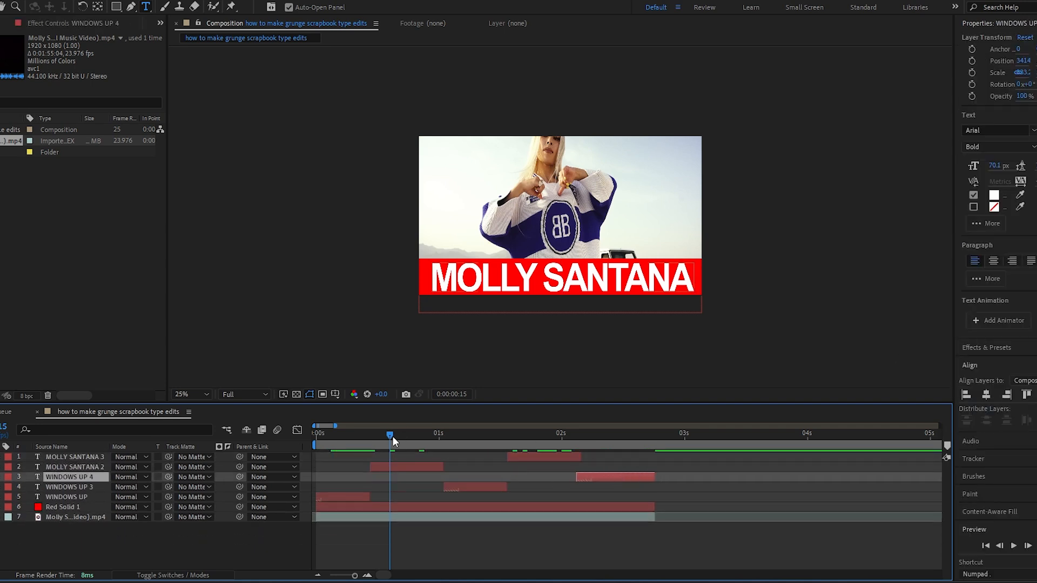
Step: Play the composition from the start to check the timing of the longer titles
drag(392, 436, 316, 436)
key(space)
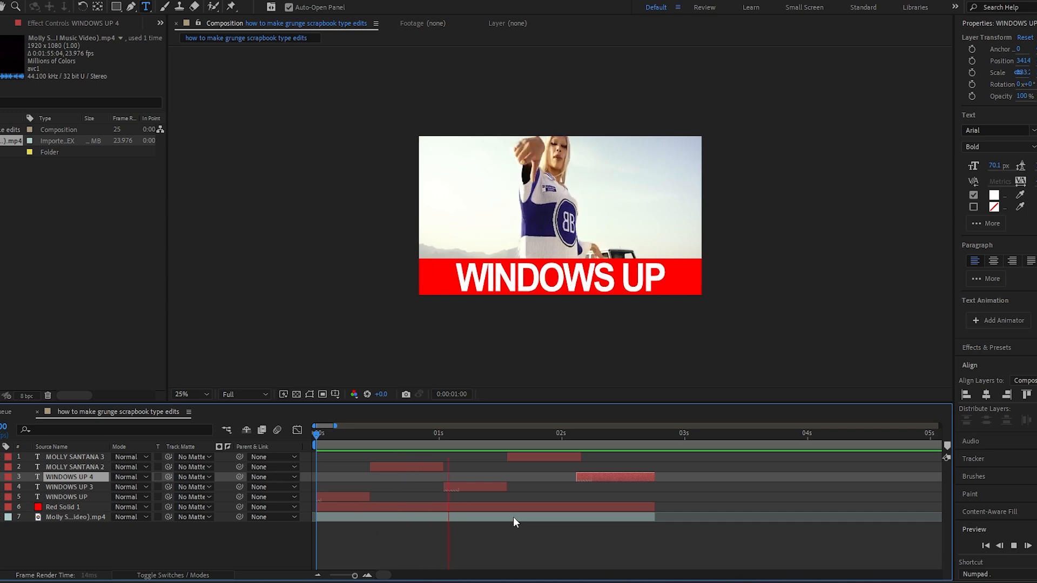
key(space)
key(space)
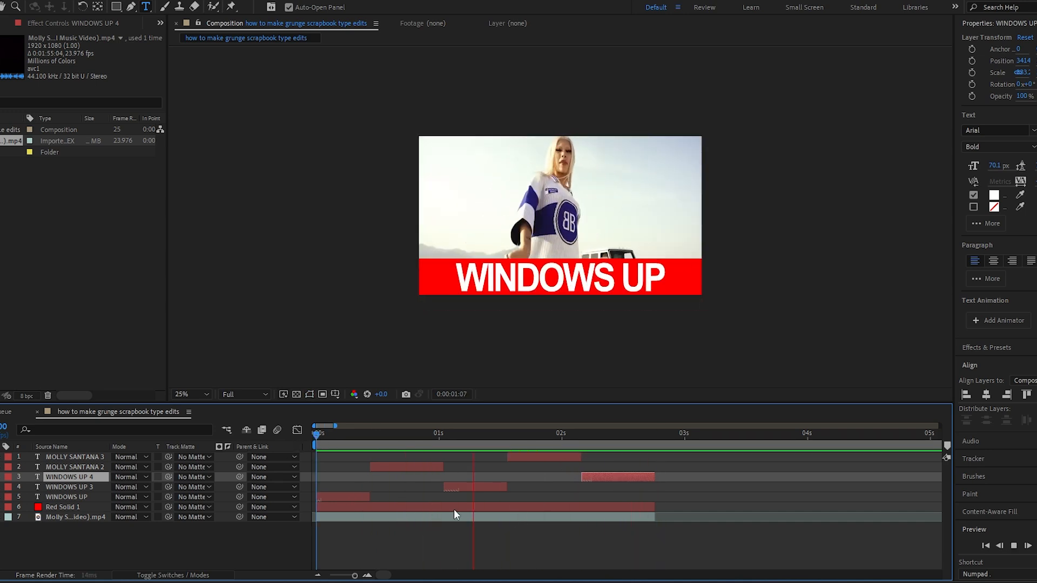
key(space)
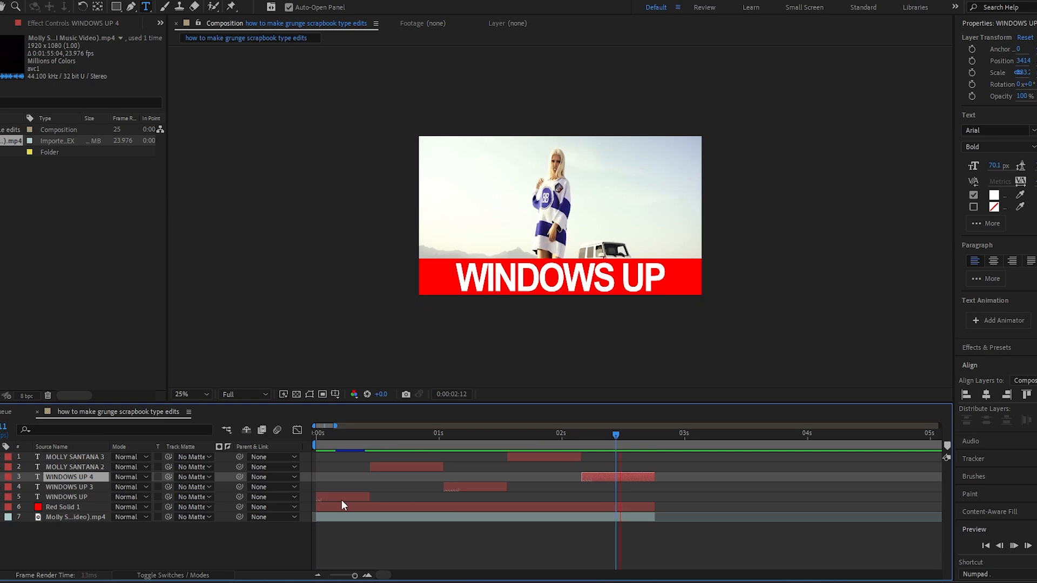
Step: Pre-compose the five MOLLY SANTANA and WINDOWS UP text layers into one composition
drag(304, 499, 314, 452)
right_click(528, 455)
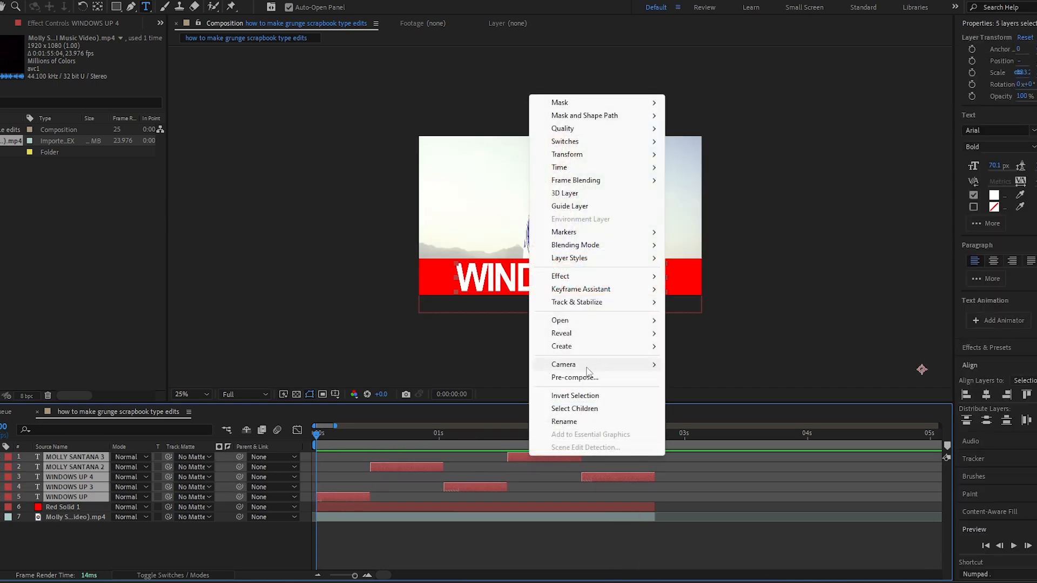
click(575, 377)
click(551, 357)
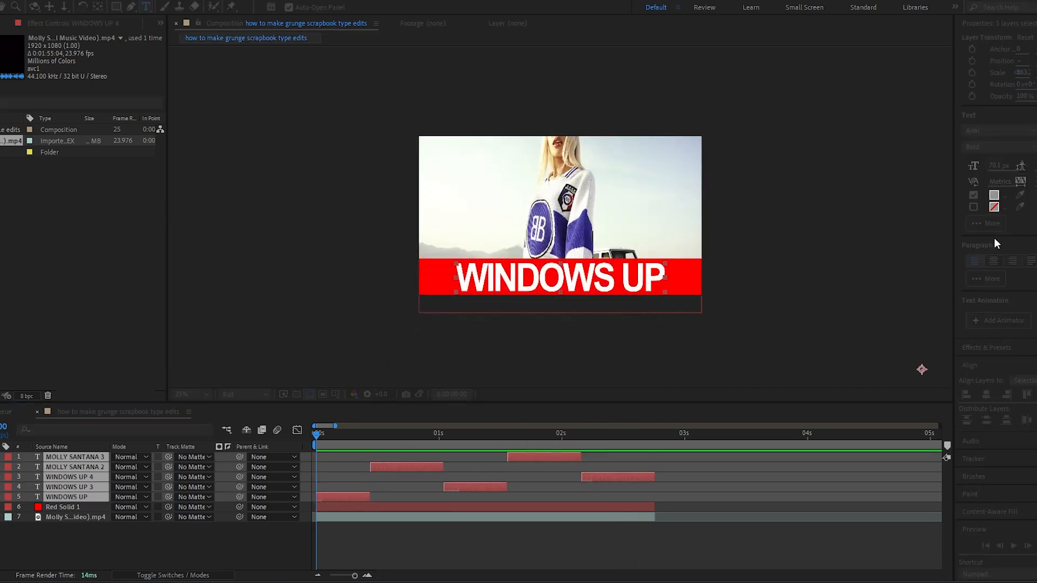
Step: Find the S_Flicker effect and apply it to the pre-composed title layer
click(992, 121)
text(flicker)
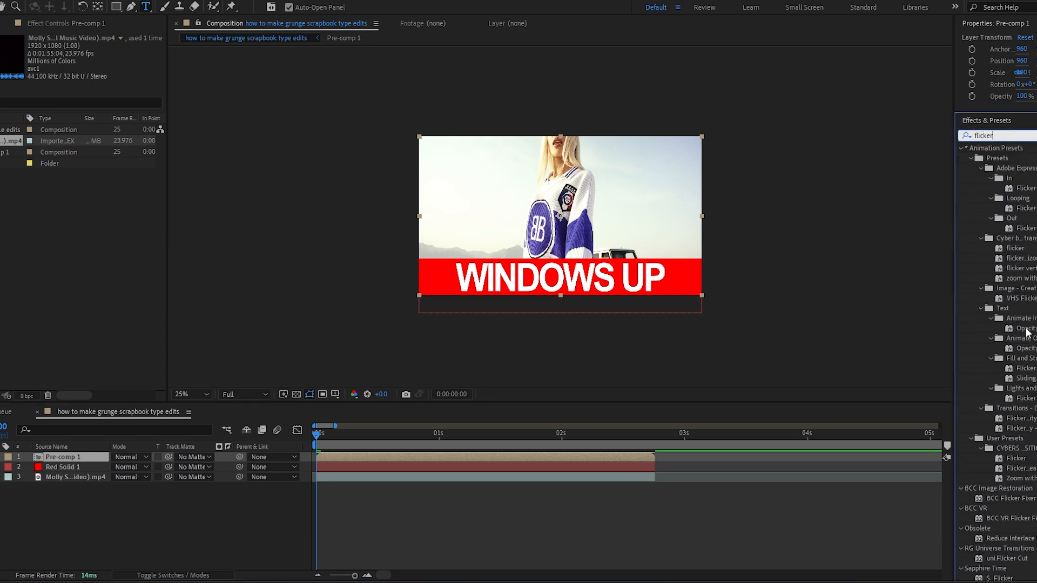
scroll(1028, 333, down, 5)
drag(704, 428, 302, 458)
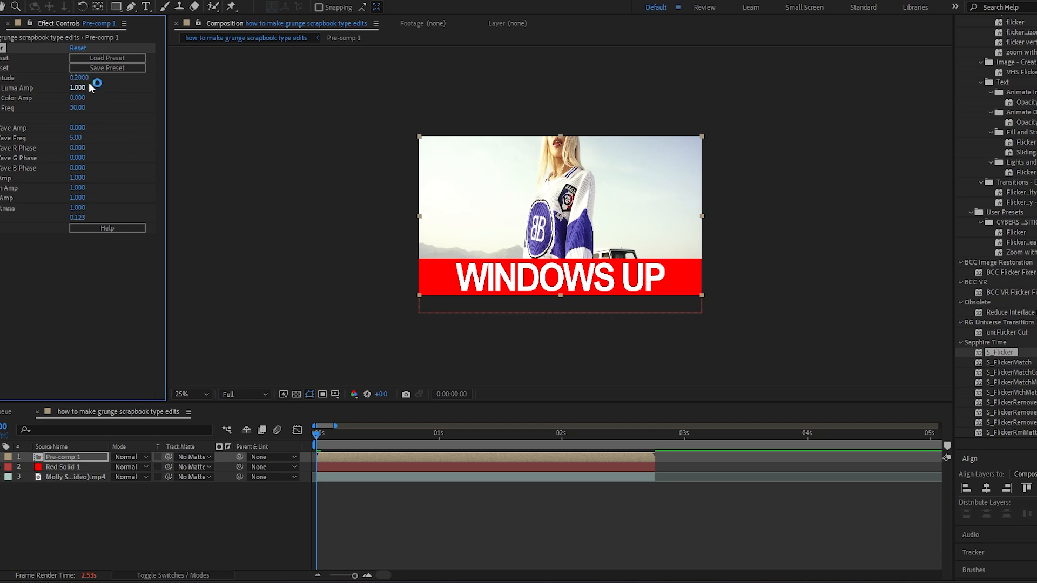
Step: Set the flicker's amplitude to about 0.87 and its frequency to 16.80, and preview the titles
drag(92, 81, 105, 85)
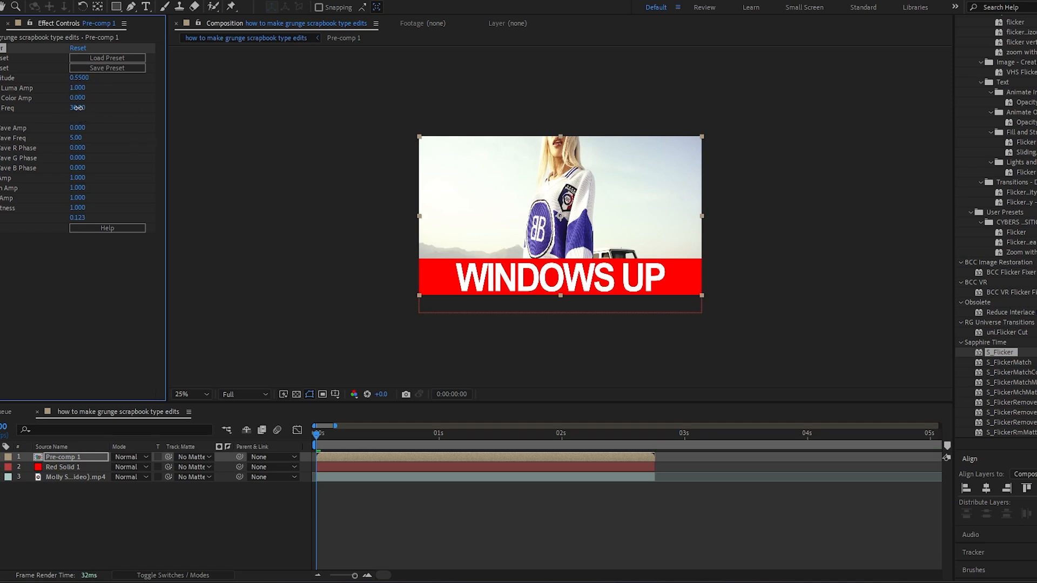
drag(132, 150, 107, 120)
drag(82, 108, 46, 108)
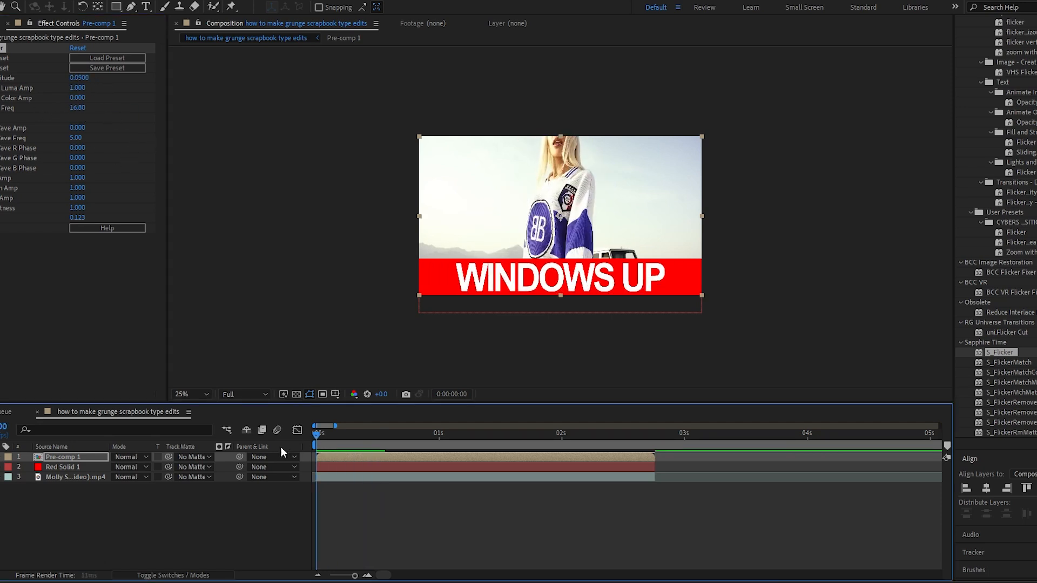
drag(85, 78, 132, 86)
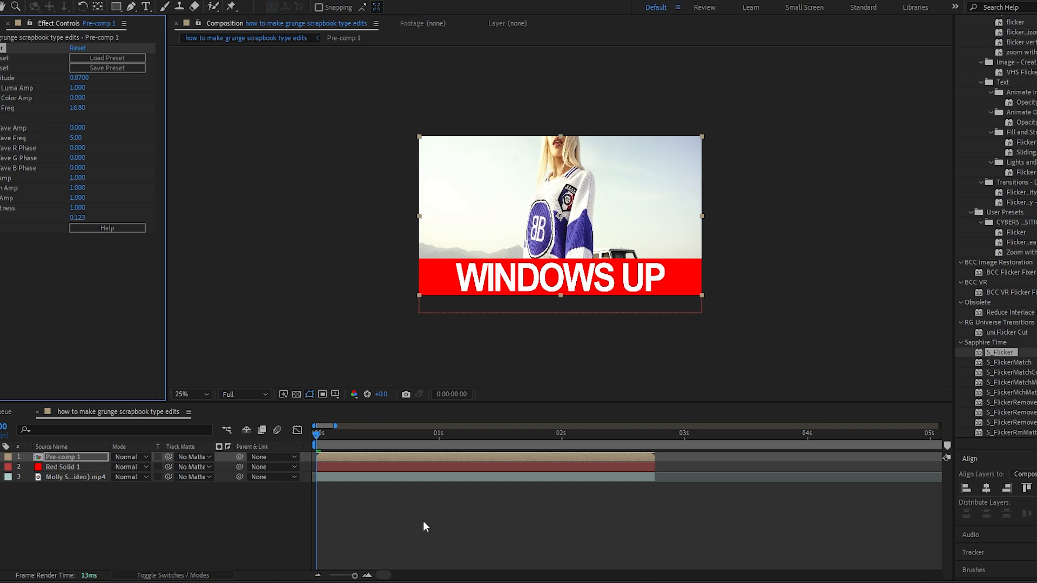
key(space)
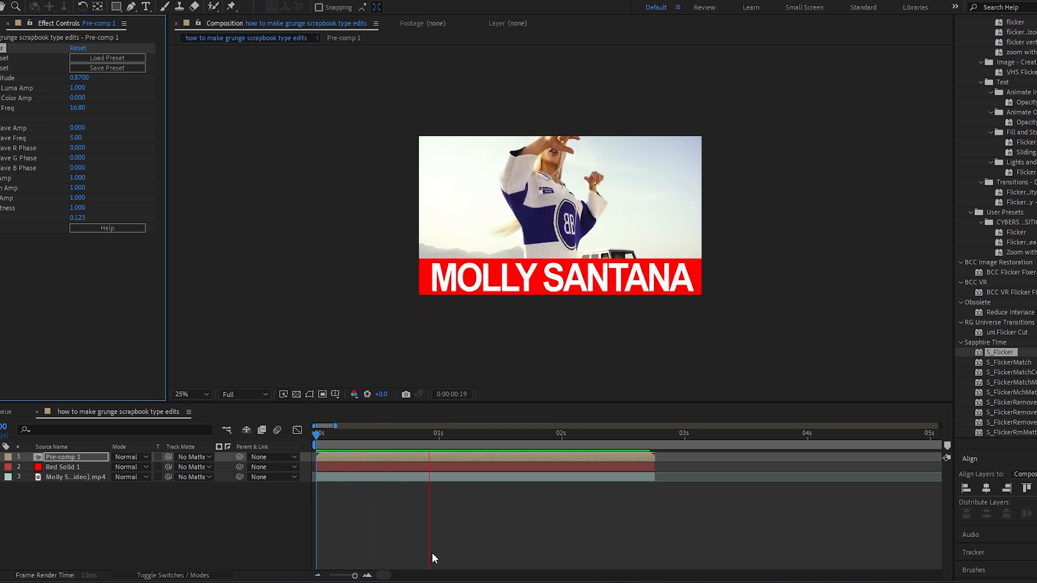
key(space)
Step: Reduce the flicker's amplitude to 0.46 and play the composition to check it
drag(87, 78, 64, 80)
key(space)
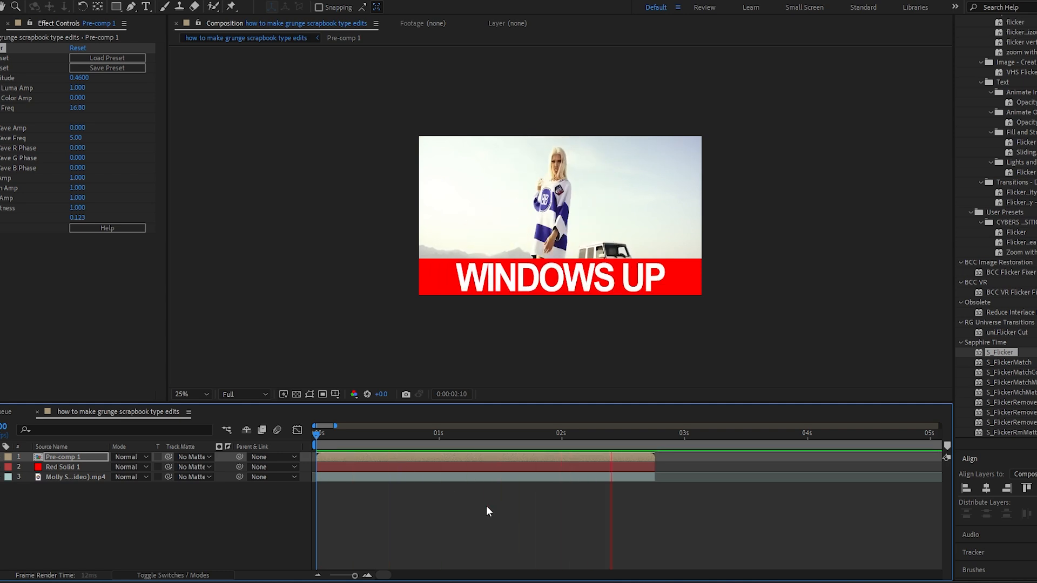
key(space)
Step: Find the Stylize Mosaic effect and apply it to the pre-composed titles, with the playhead at 0:00:01:05
click(463, 433)
scroll(998, 216, up, 5)
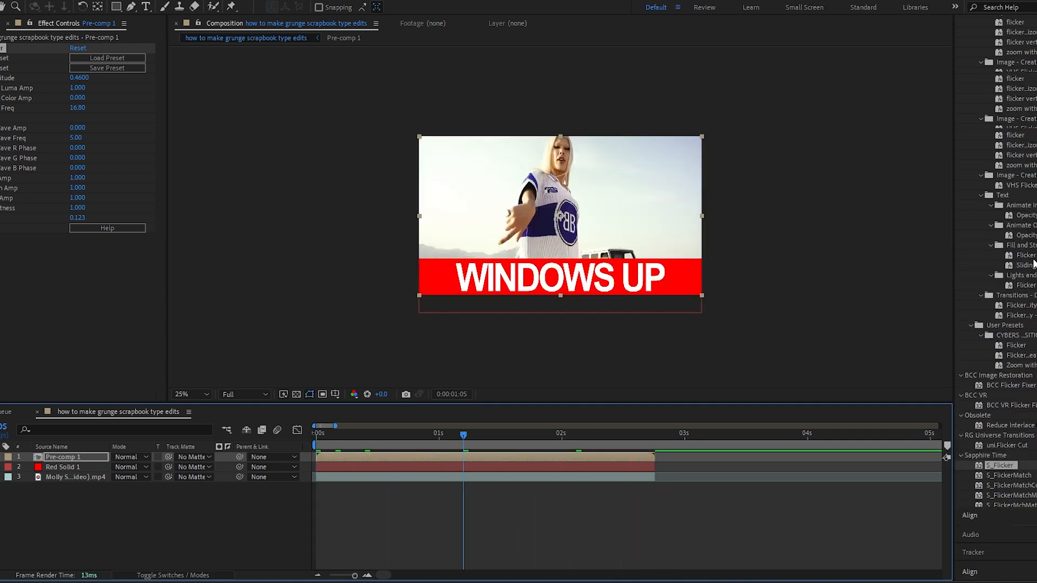
click(999, 132)
click(998, 134)
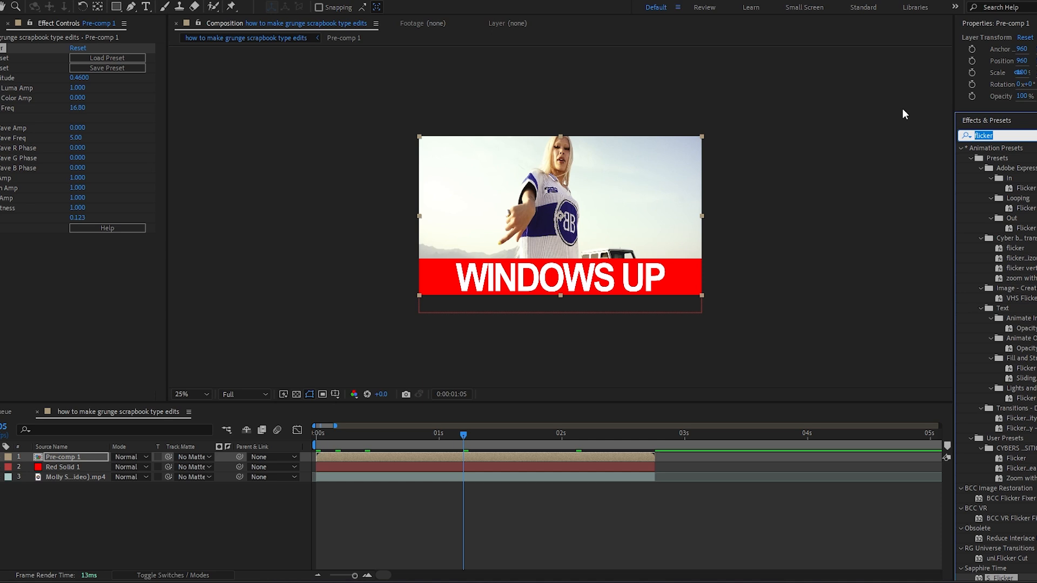
text(mosaic)
drag(997, 278, 520, 462)
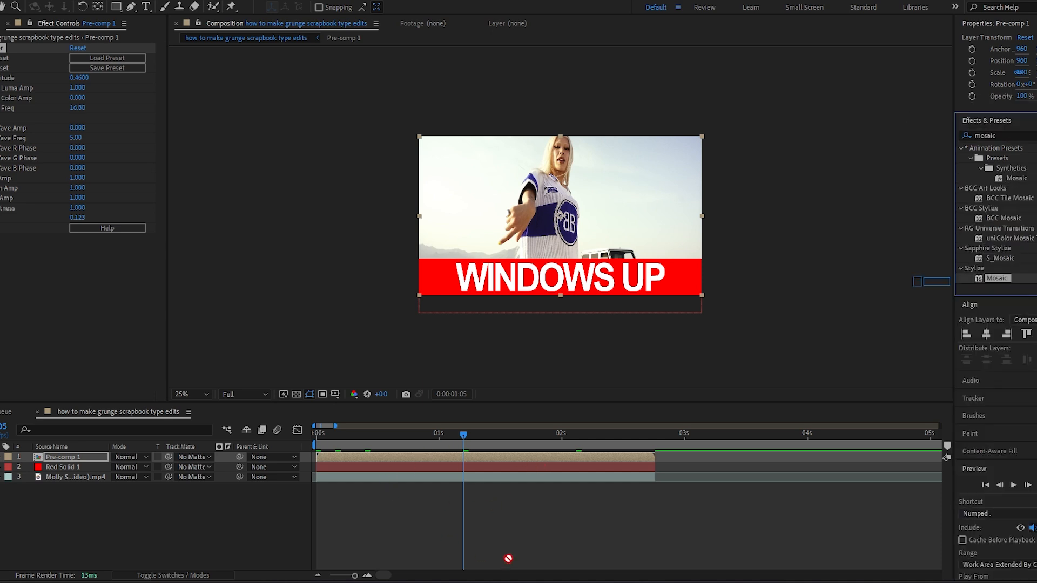
drag(547, 562, 562, 304)
Step: Set the Mosaic to 462 horizontal and 429 vertical blocks, check the text edges, and collapse the flicker settings
scroll(562, 304, up, 4)
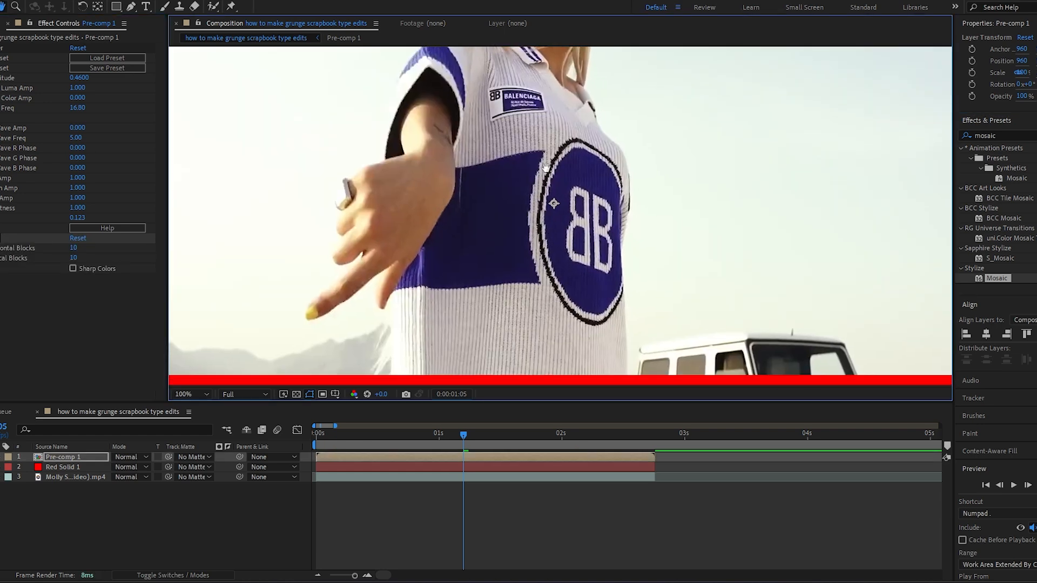
drag(585, 385, 540, 191)
drag(86, 250, 330, 256)
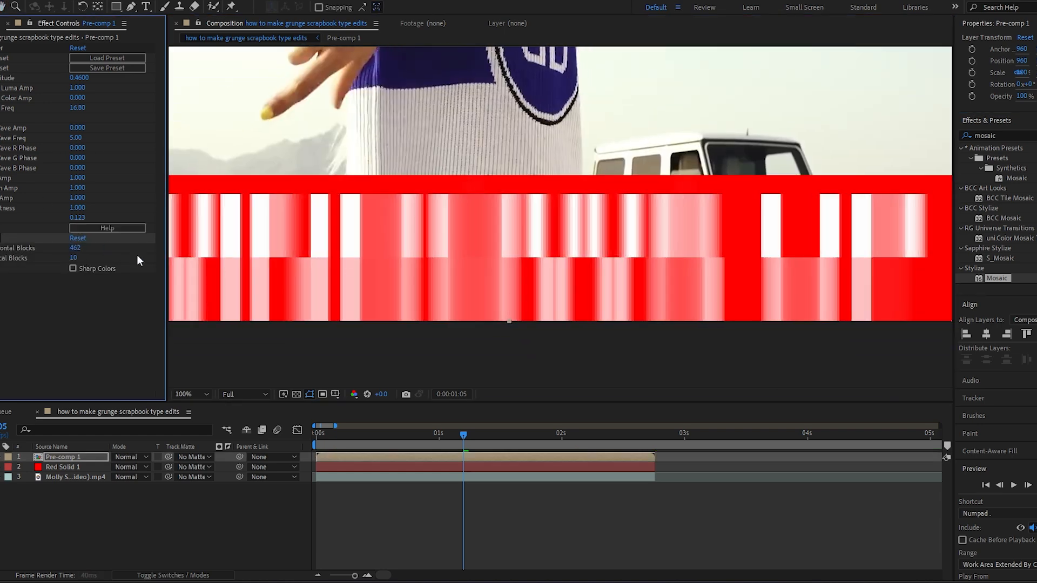
drag(86, 259, 383, 268)
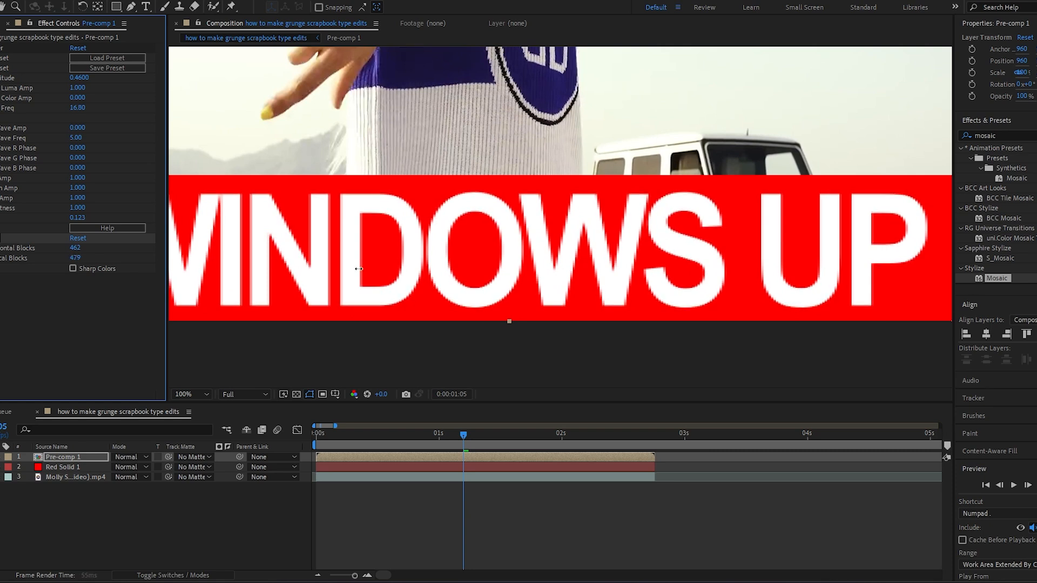
drag(321, 266, 329, 267)
scroll(533, 219, up, 4)
scroll(607, 193, down, 2)
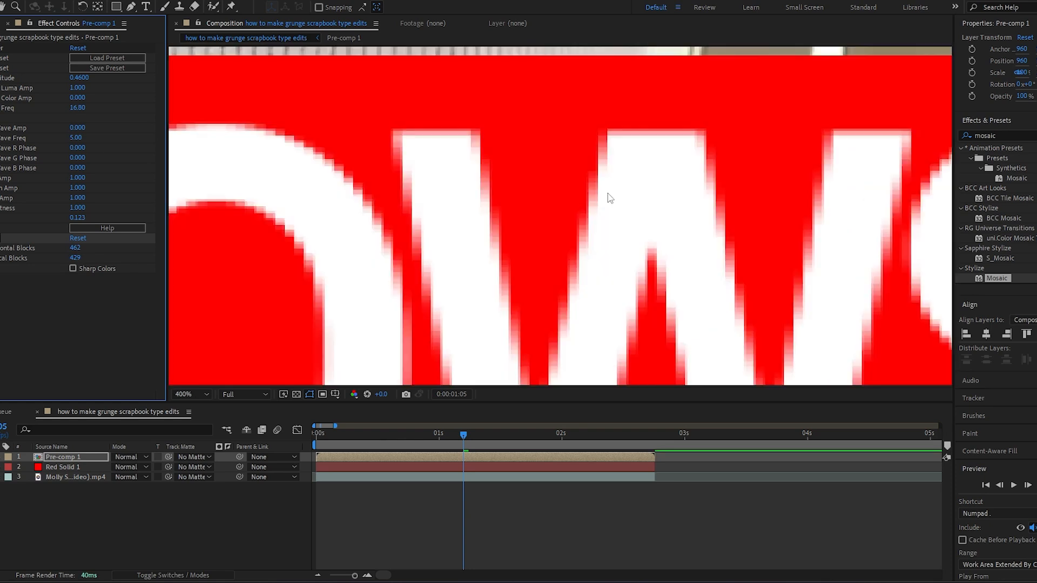
scroll(600, 264, down, 4)
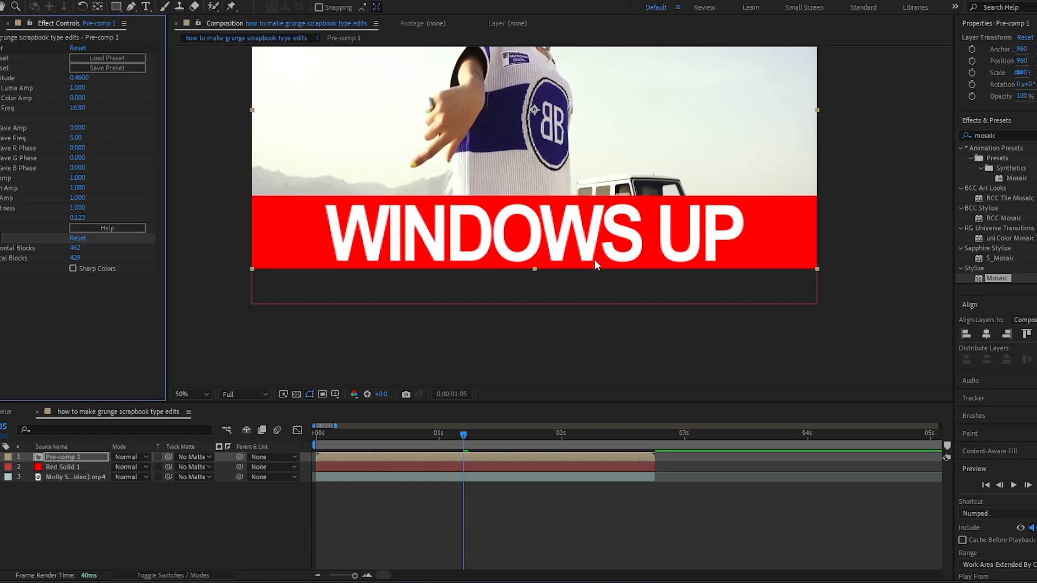
scroll(568, 324, up, 2)
scroll(481, 261, down, 2)
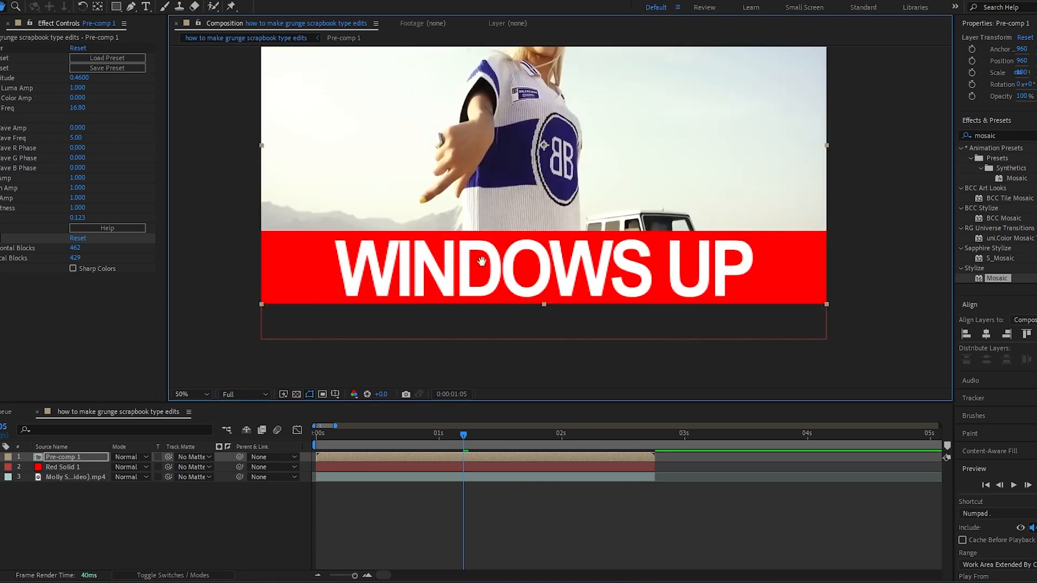
key(v)
click(1, 48)
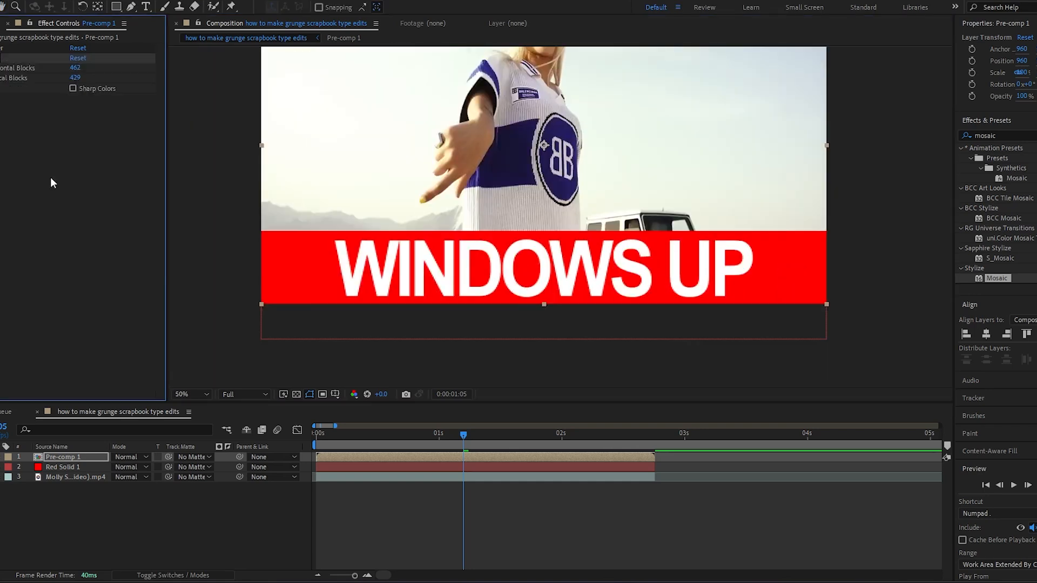
Step: Add an adjustment layer above the titles and trim its end to the video clip's end at 0:00:02:19
right_click(306, 455)
mouse_move(330, 310)
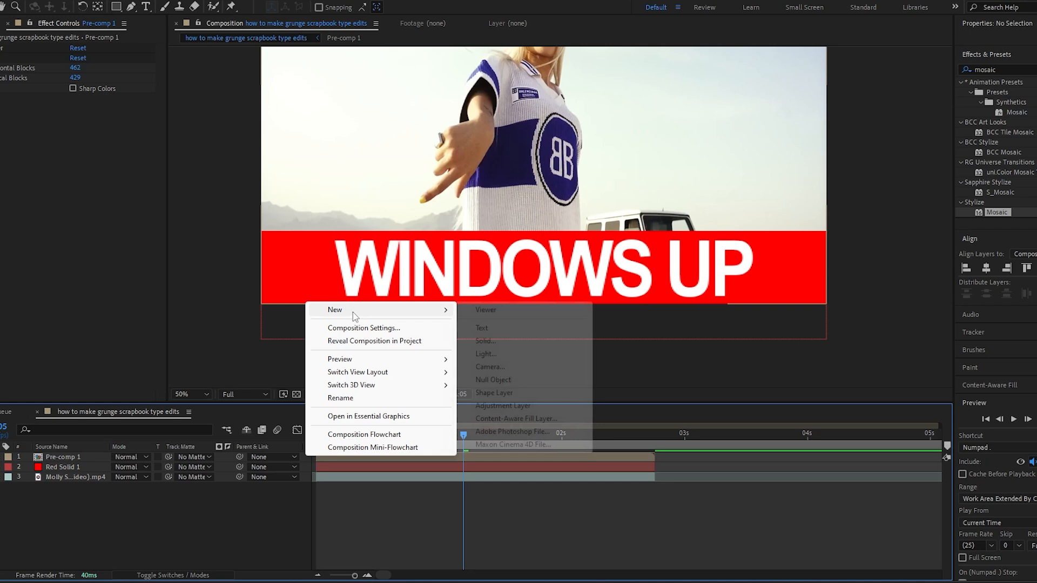
click(504, 406)
click(655, 440)
key(ctrl+shift+d)
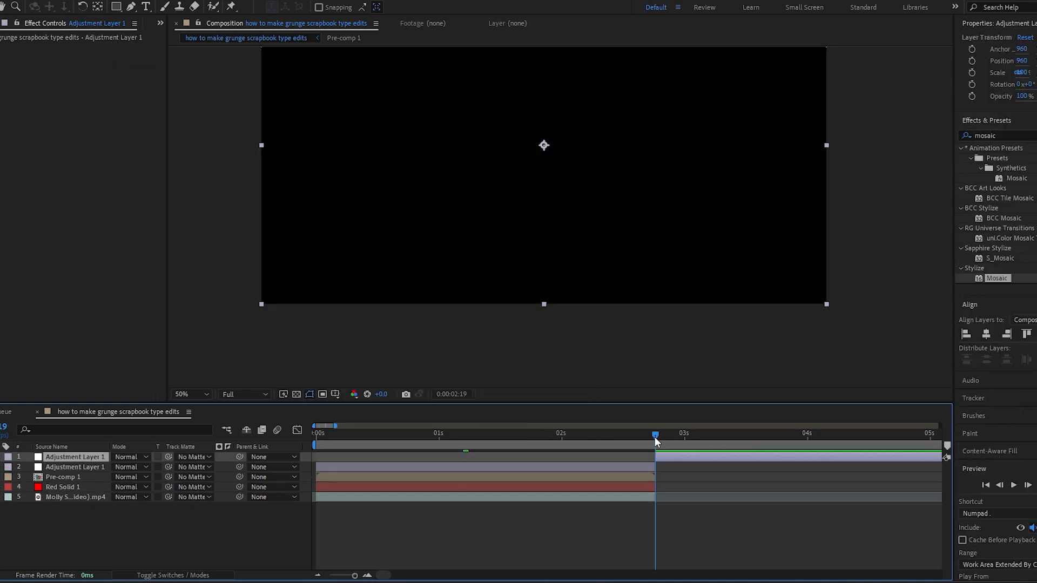
key(Delete)
Step: Find the S_Grain effect and apply it to the adjustment layer
drag(655, 440, 543, 451)
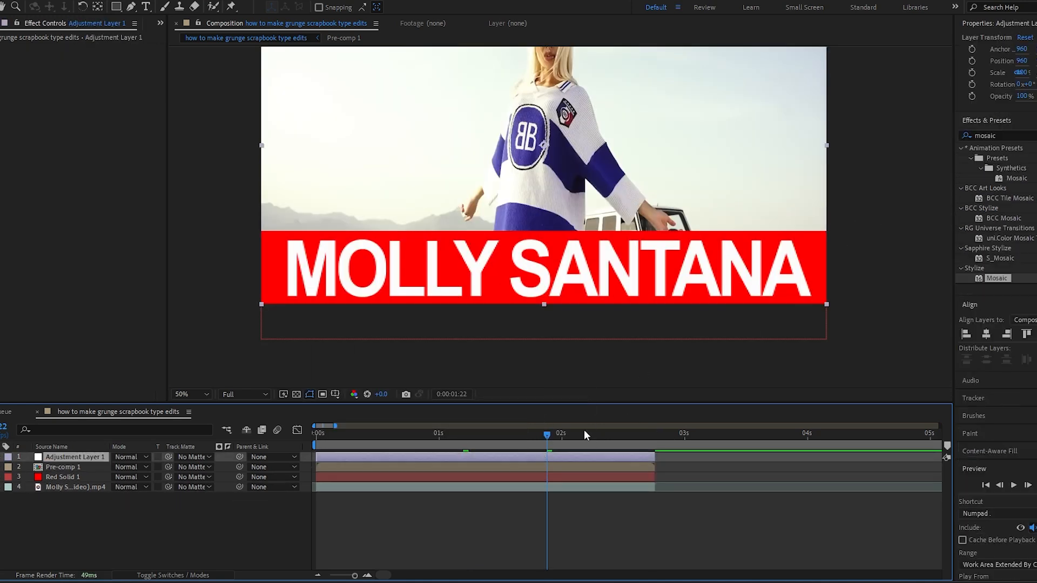
double_click(1011, 133)
text(grain)
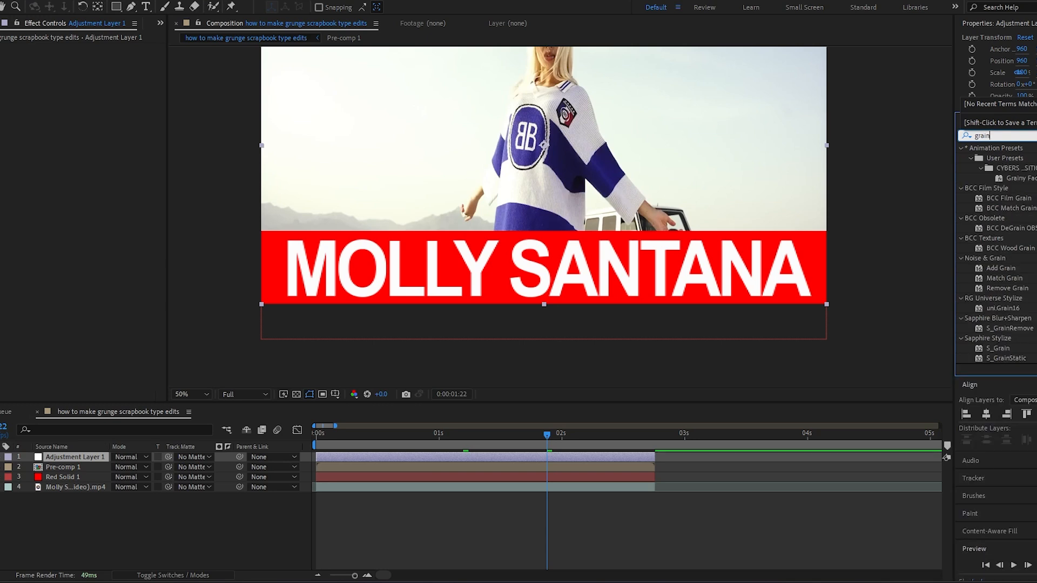
drag(1009, 349, 540, 457)
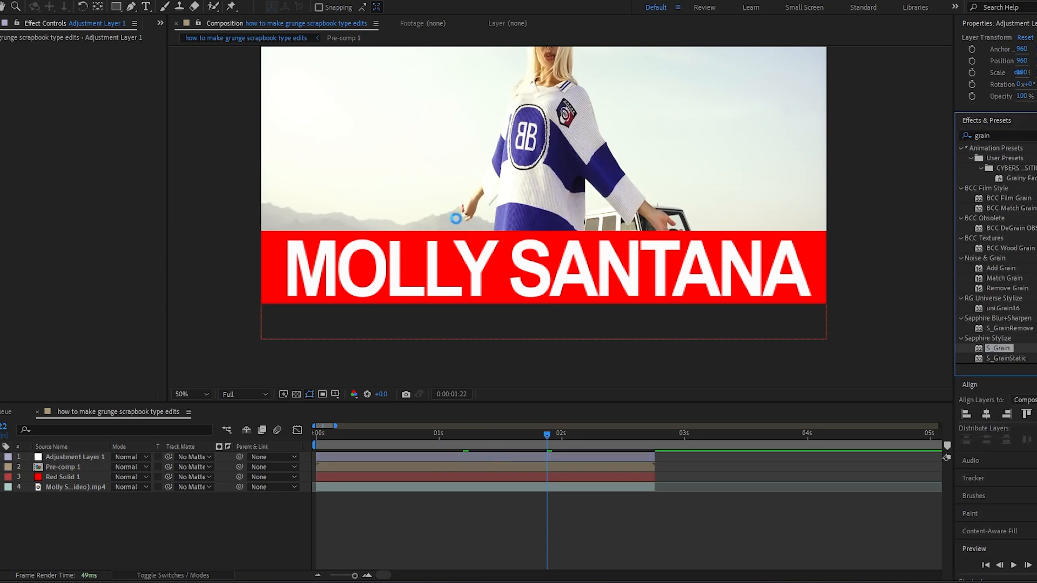
Step: Set the grain's amplitude to 0.18 and frequency to 1082, and preview the composition from the start
drag(78, 128, 241, 134)
key(Return)
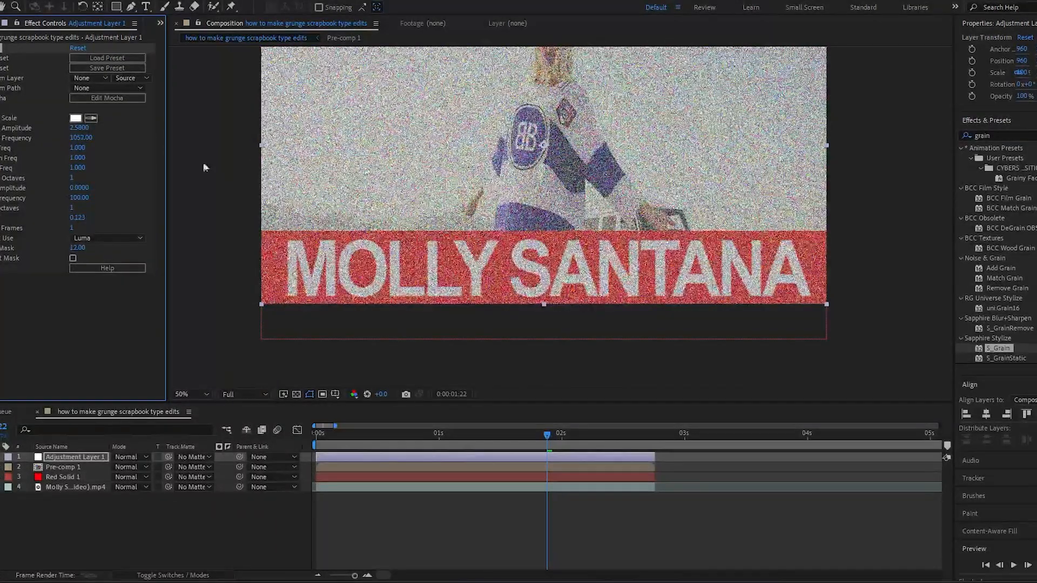
click(81, 128)
text(0.41)
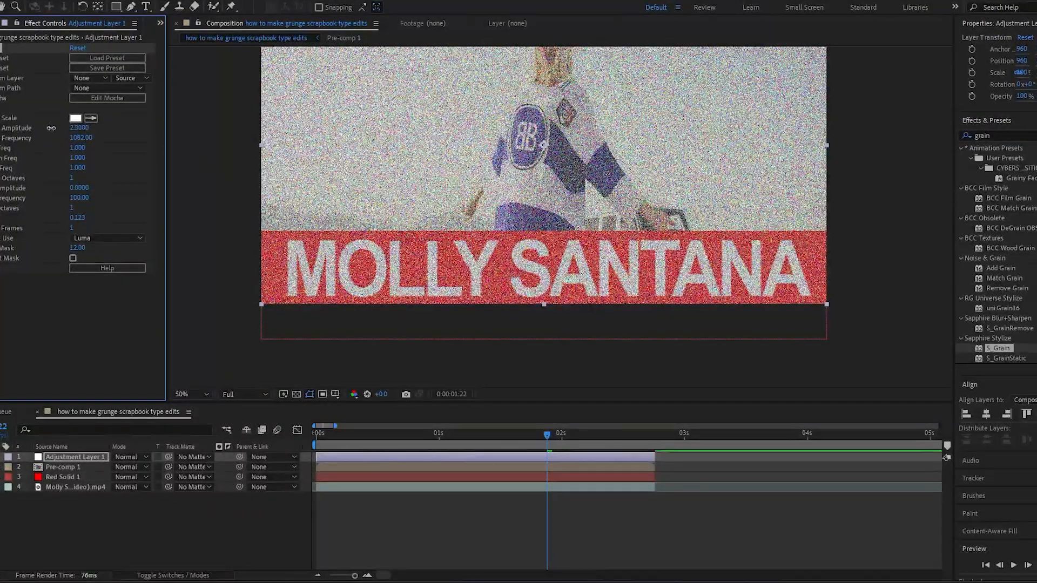
key(Return)
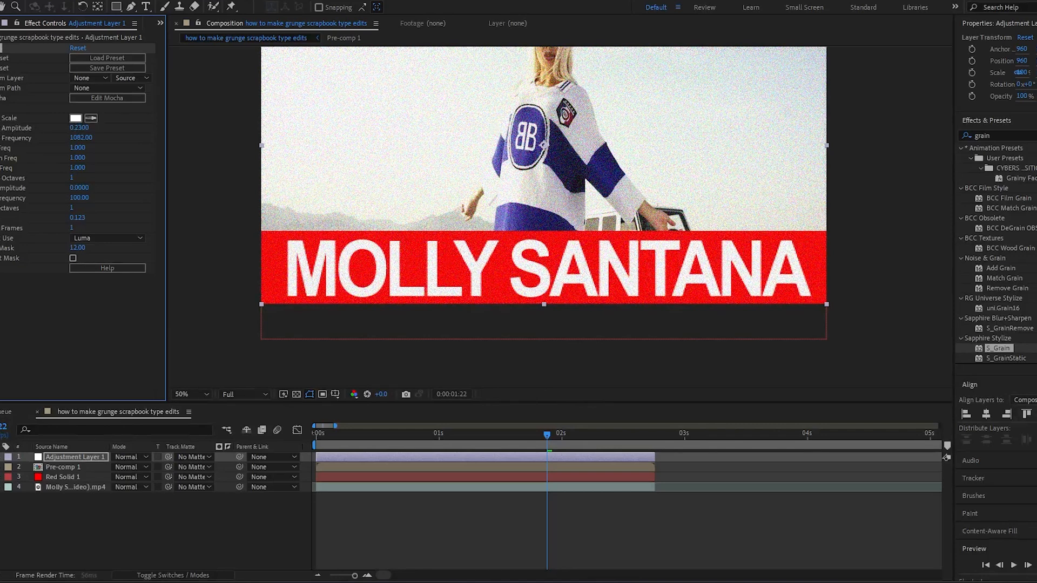
scroll(469, 183, down, 2)
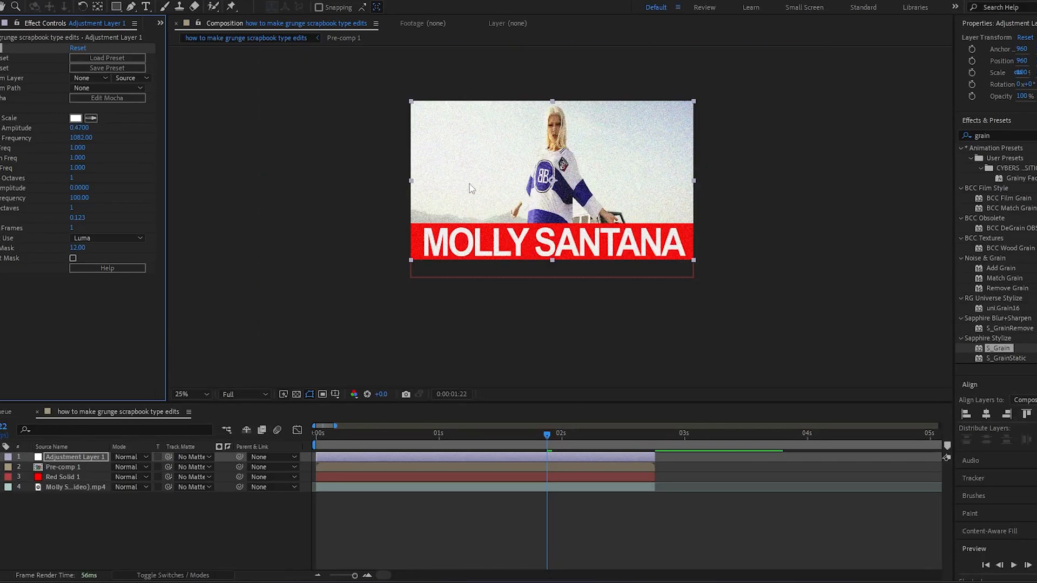
drag(78, 127, 57, 127)
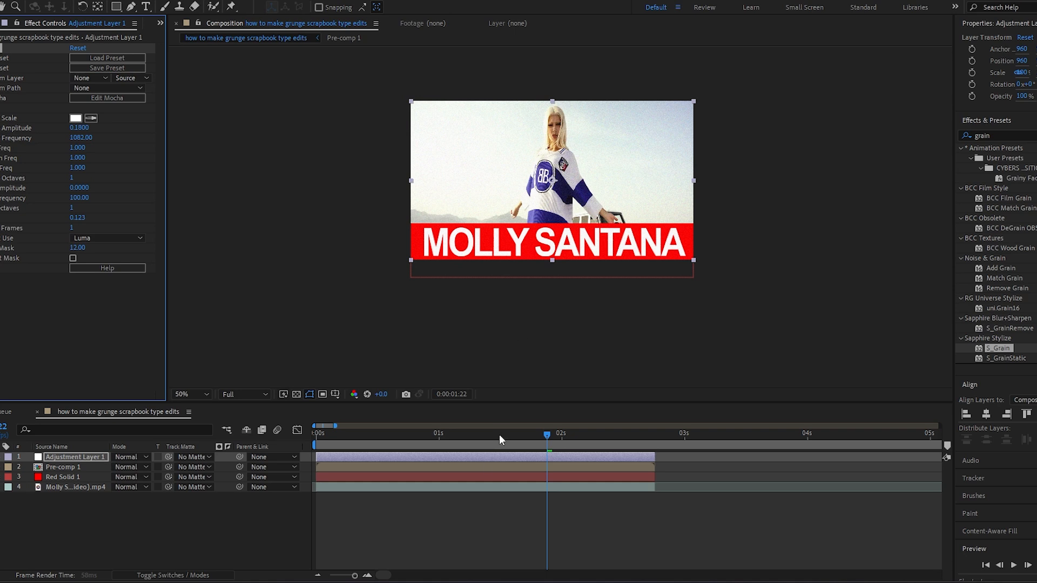
drag(500, 435, 297, 442)
key(space)
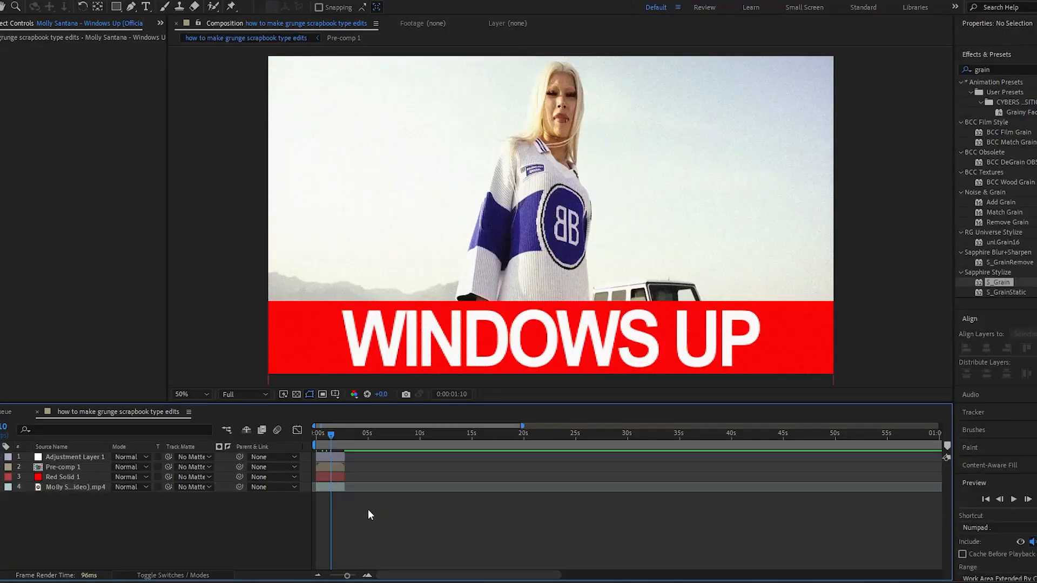
Step: Place a copy of the video clip above the other layers after the title section and split it at 0:00:07:10
click(335, 486)
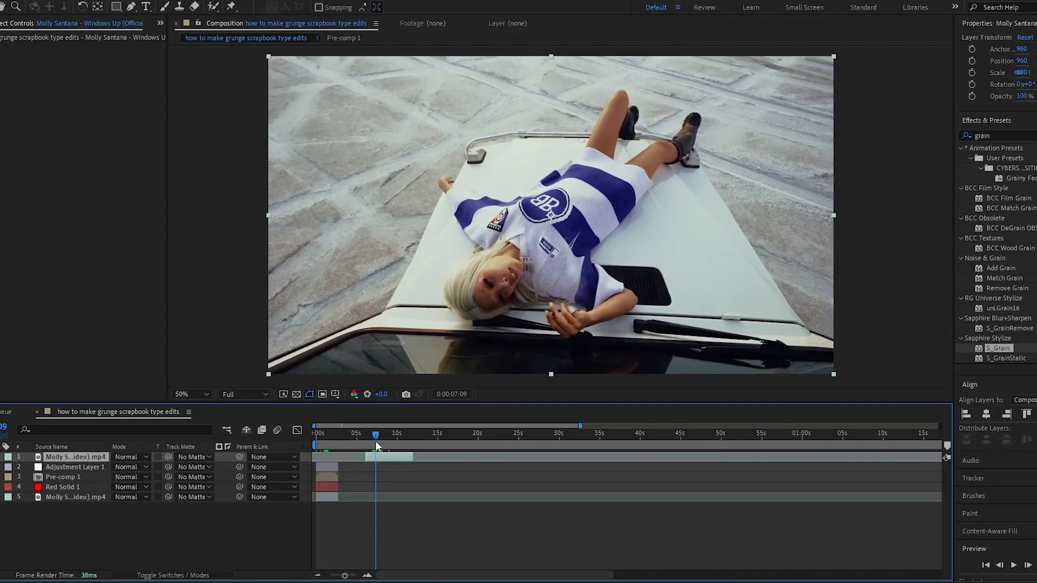
click(375, 441)
drag(377, 441, 376, 441)
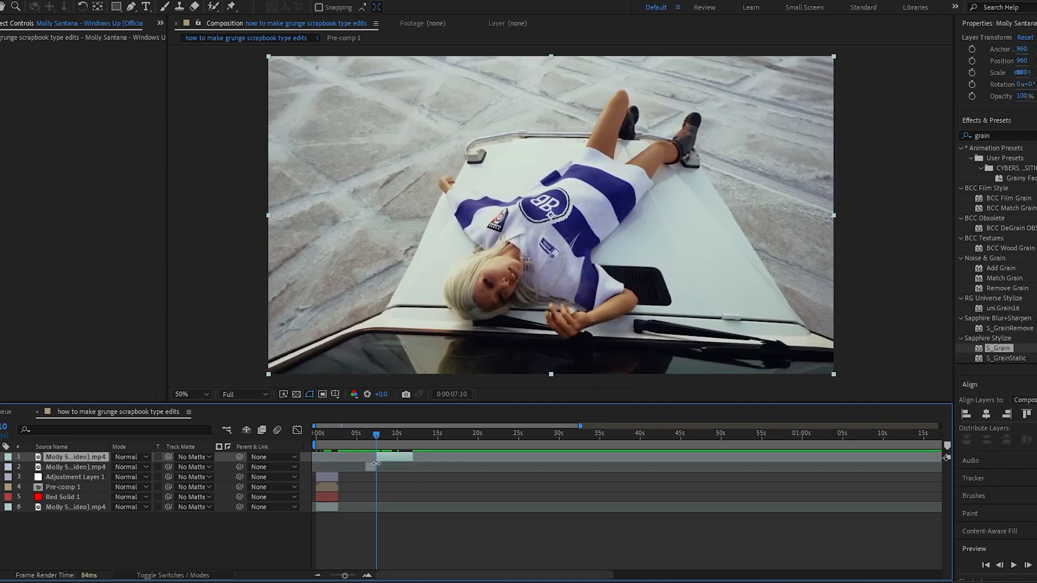
key(ctrl+shift+d)
mouse_move(370, 467)
mouse_down()
mouse_move(362, 461)
mouse_move(381, 456)
mouse_up()
Step: Shift the first part of the split video clip sideways by setting its horizontal position to 445
click(358, 444)
click(362, 468)
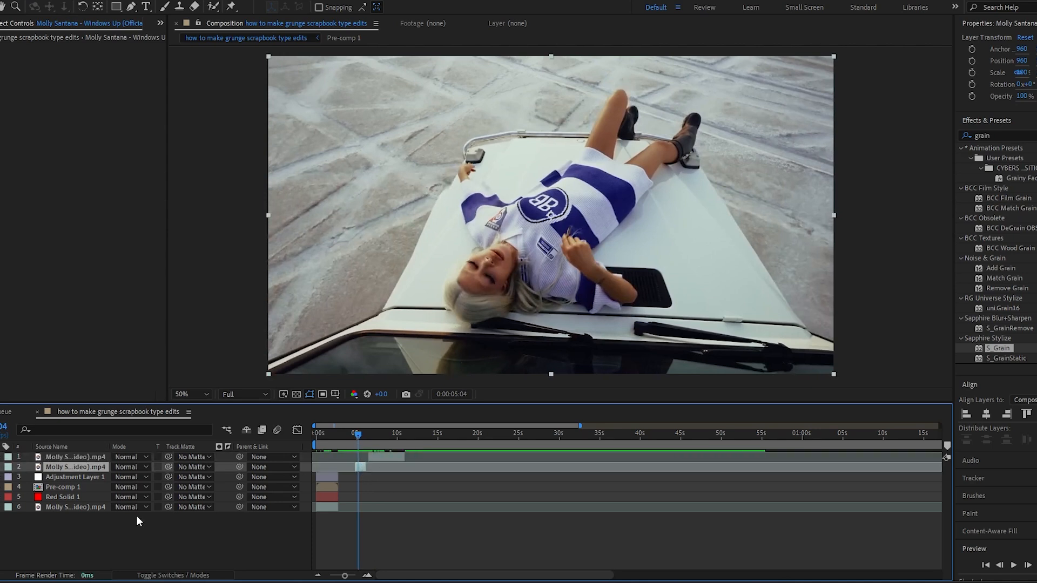
key(p)
drag(120, 477, 17, 477)
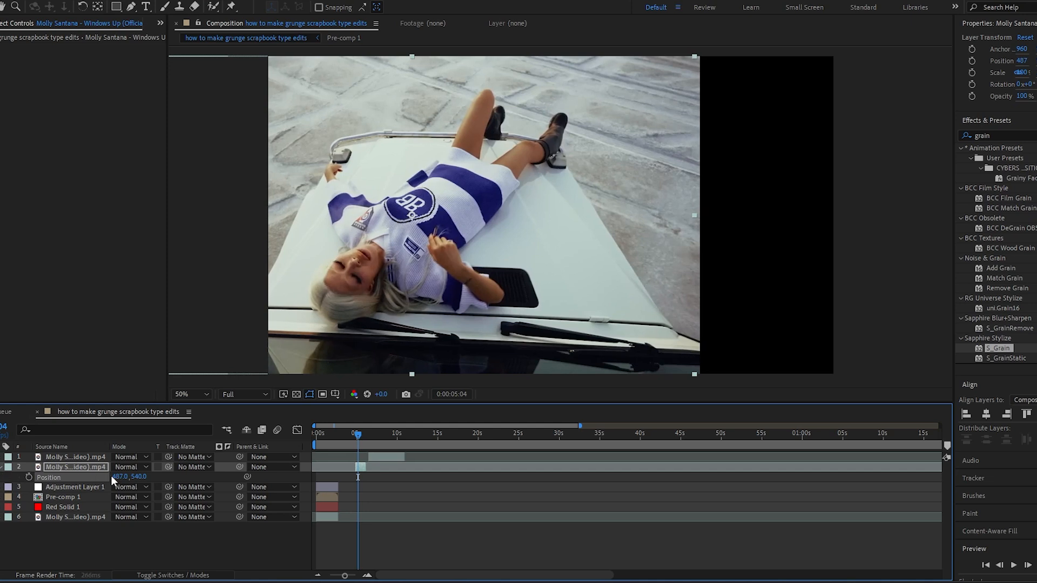
Step: Set the second clip part's horizontal position to about 1532 and mask it to a full-height vertical strip in the middle of the frame
click(383, 454)
drag(374, 435, 394, 439)
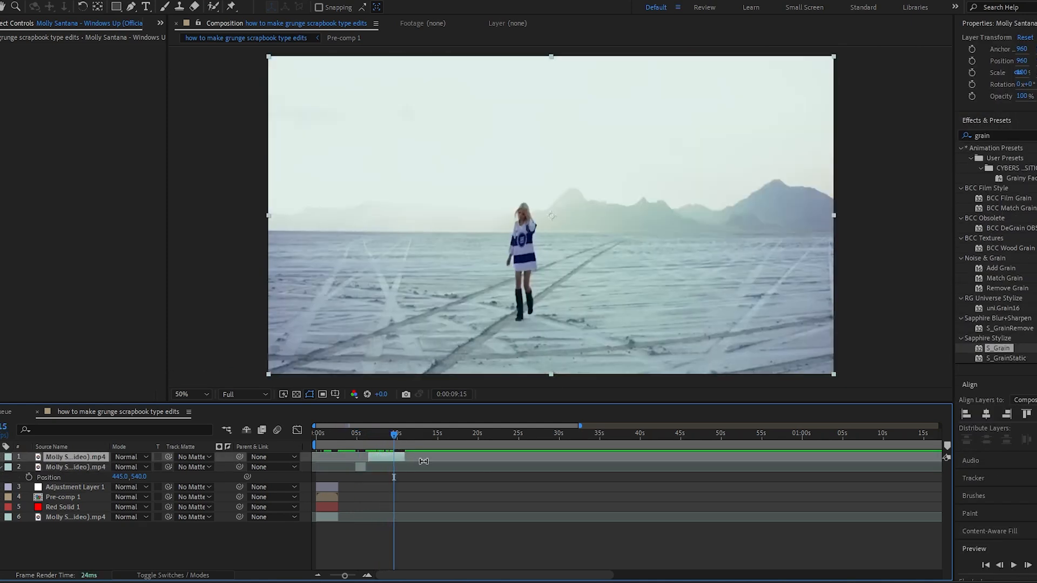
key(p)
key(equal)
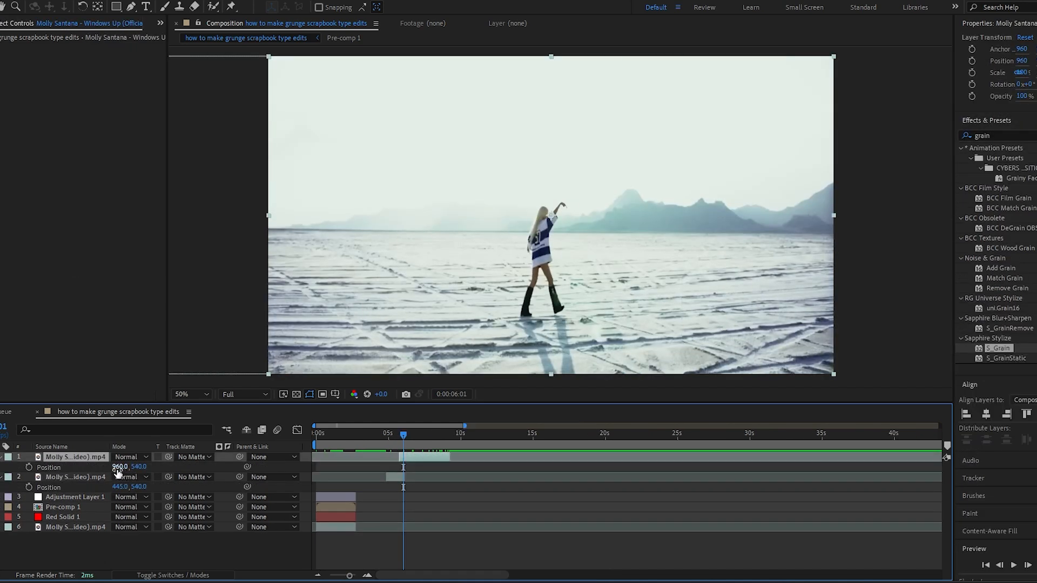
drag(119, 467, 426, 468)
click(116, 6)
drag(437, 49, 662, 411)
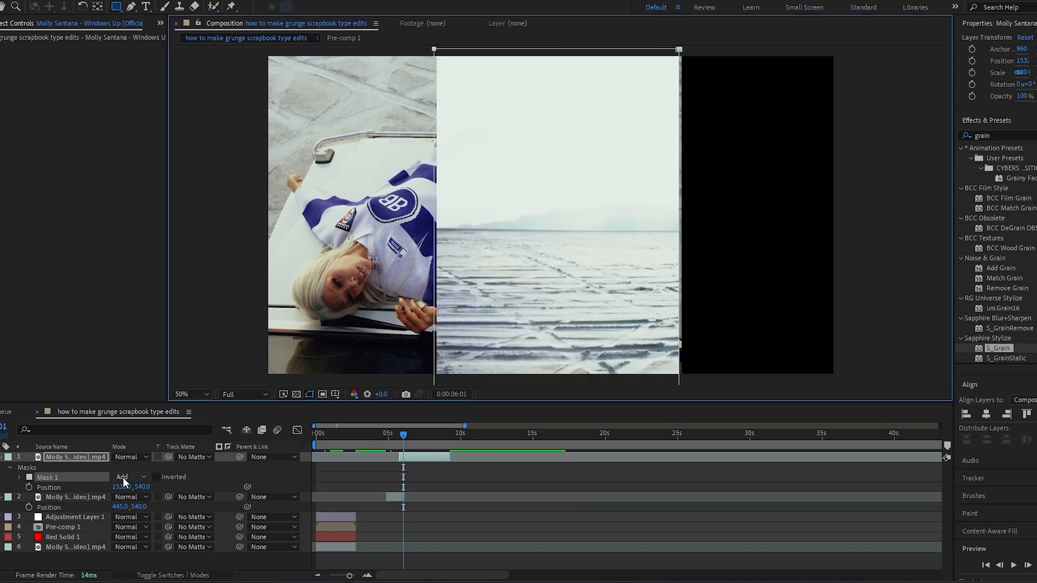
Step: Set the second clip part's mask to Subtract and cut a full-height strip out of the first part with another Subtract mask
click(130, 477)
click(152, 516)
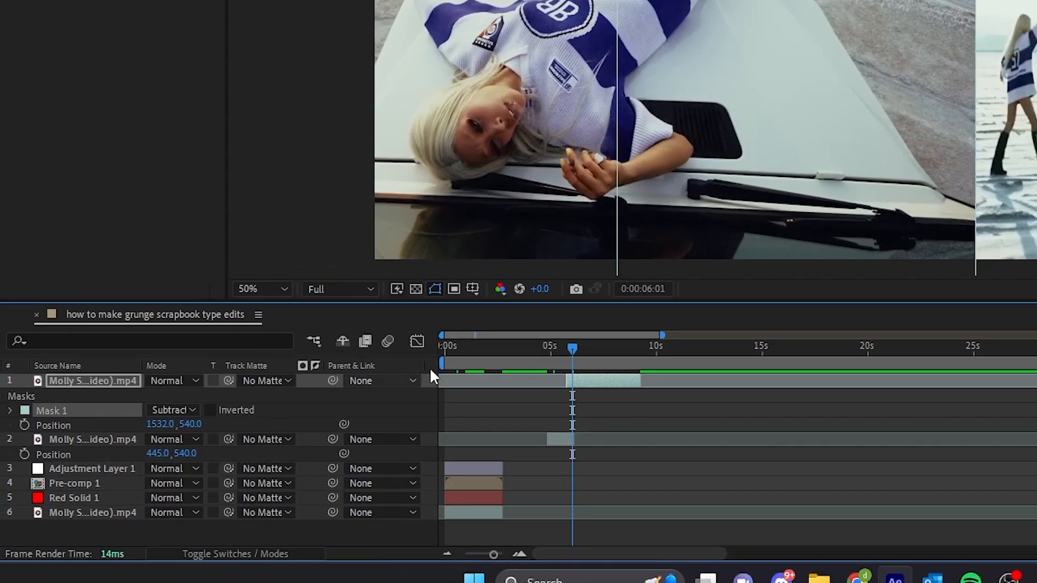
click(731, 388)
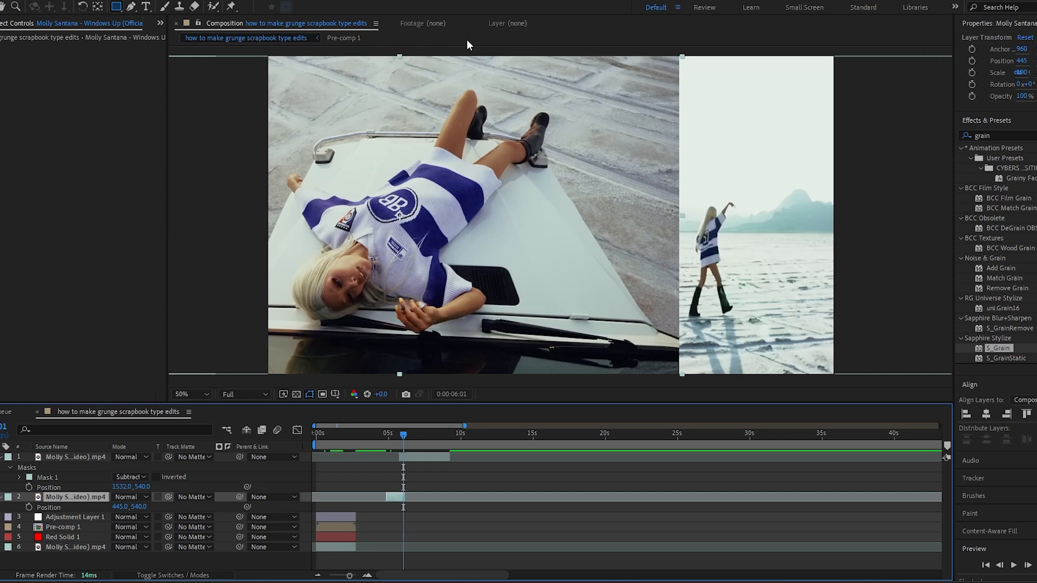
drag(466, 48, 682, 385)
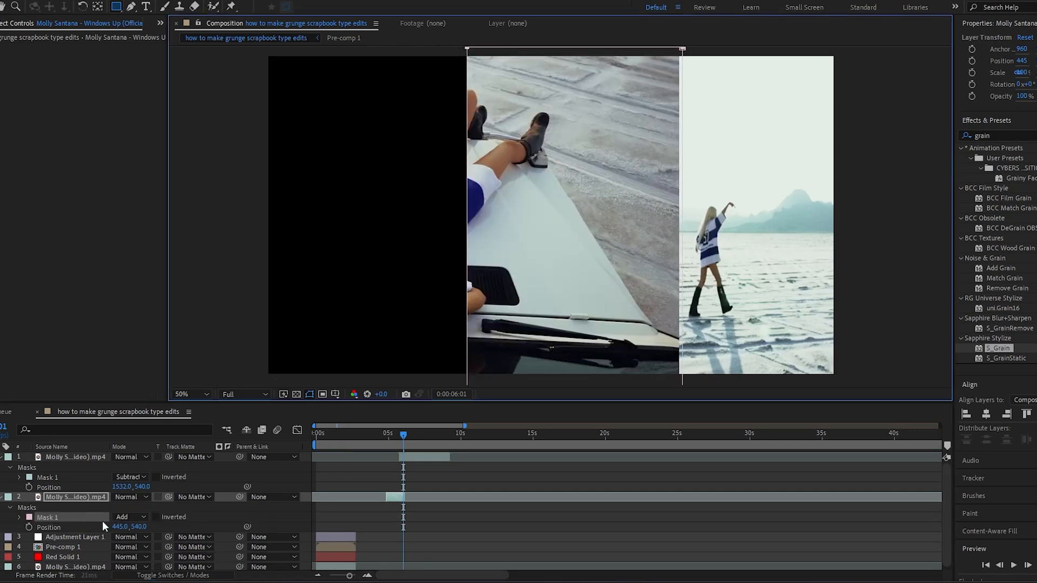
click(130, 517)
click(151, 454)
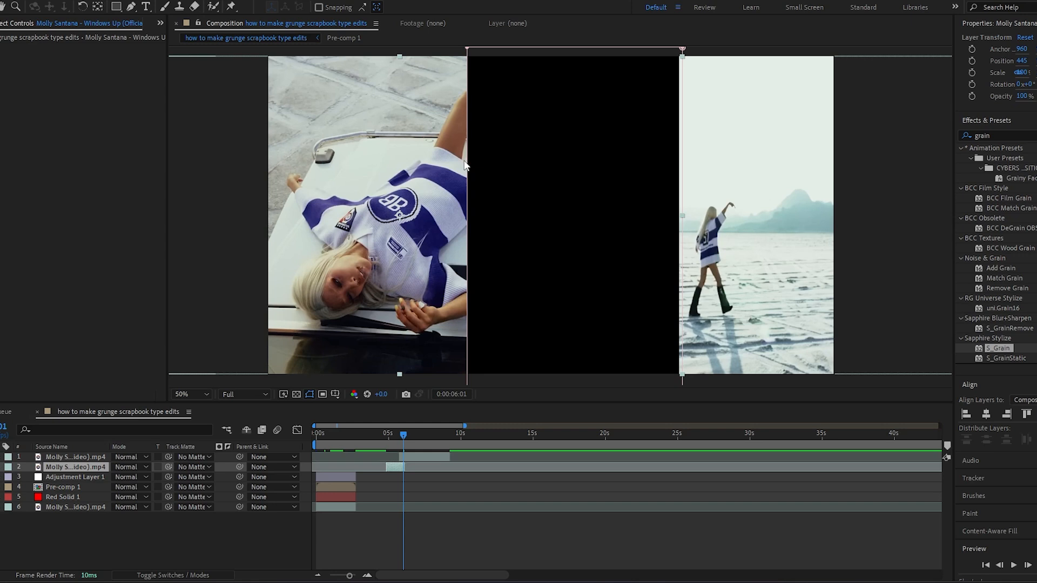
Step: Move the mask edges of both clip parts so the two panels meet near the middle of the frame
drag(465, 164, 533, 167)
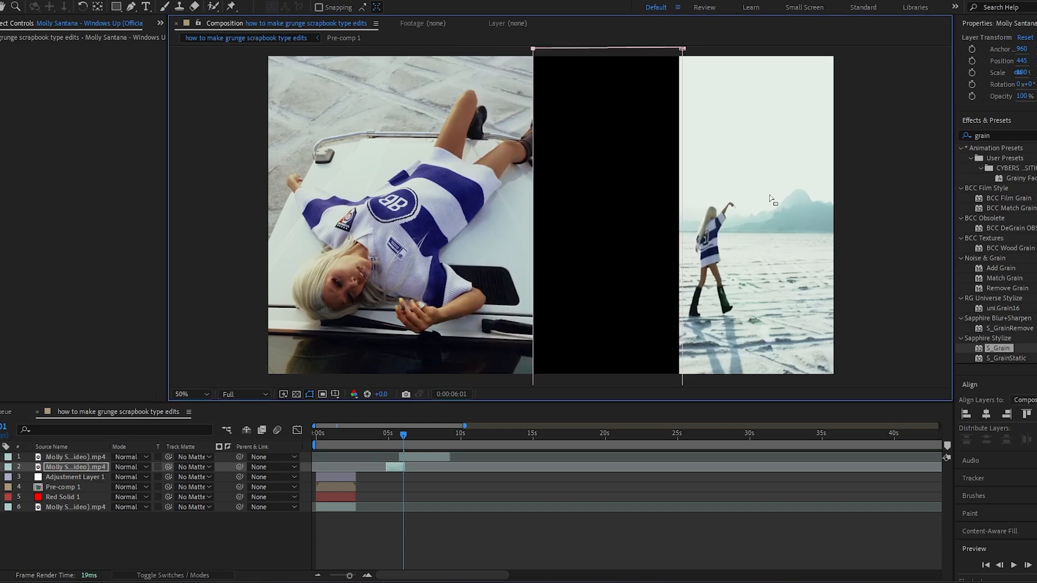
mouse_move(683, 236)
mouse_down()
mouse_move(669, 236)
mouse_move(679, 236)
mouse_up()
click(713, 236)
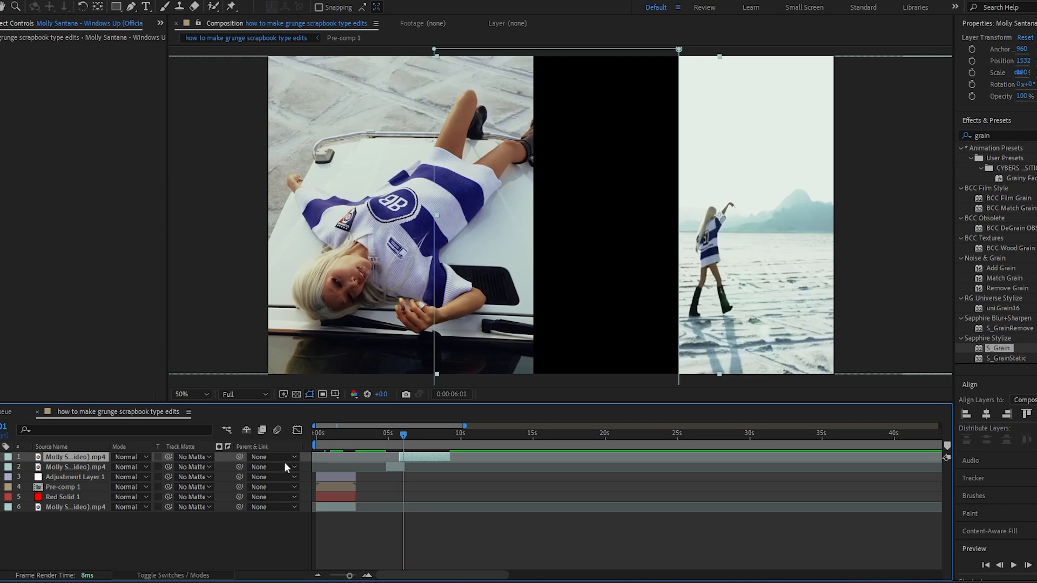
click(2, 457)
click(47, 477)
drag(678, 340, 534, 339)
click(518, 339)
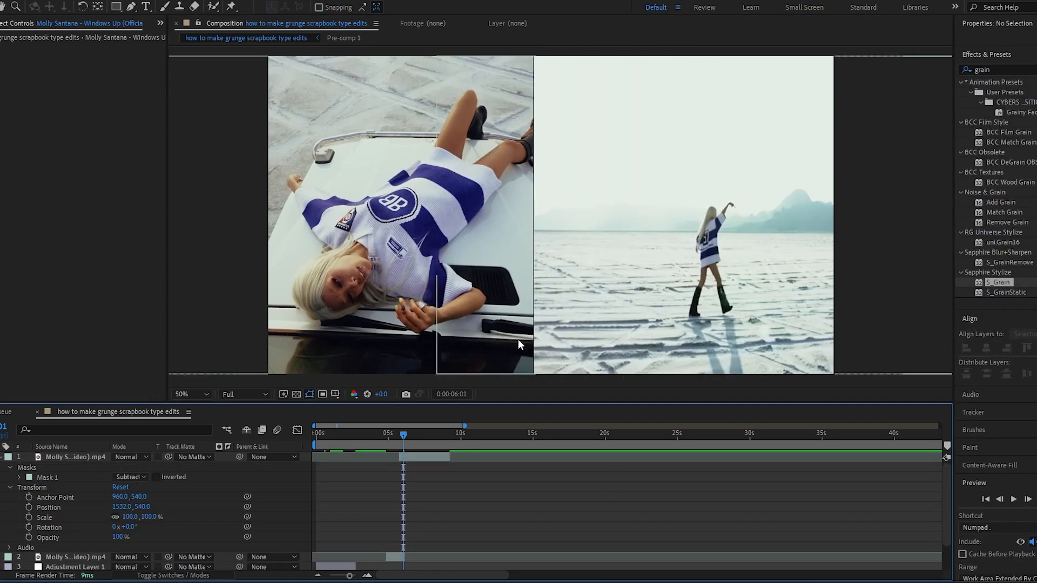
Step: Shift the seam between the panels slightly right of the frame's centre, with the second clip's horizontal position at 1516
key(ctrl+Down)
key(ctrl+Down)
drag(533, 229, 550, 230)
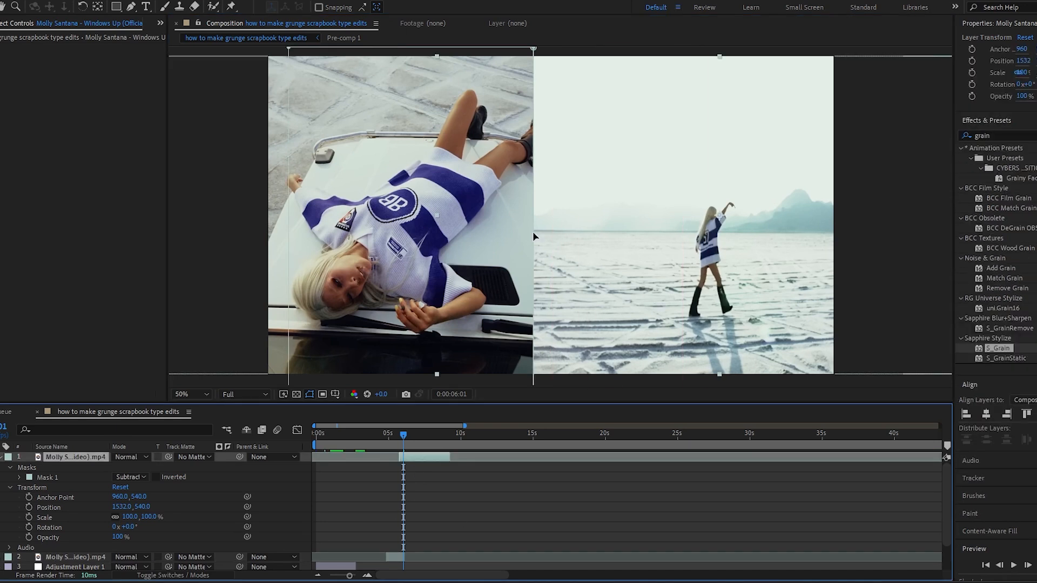
drag(532, 231, 578, 265)
scroll(551, 231, down, 2)
key(ctrl+Down)
key(ctrl+Up)
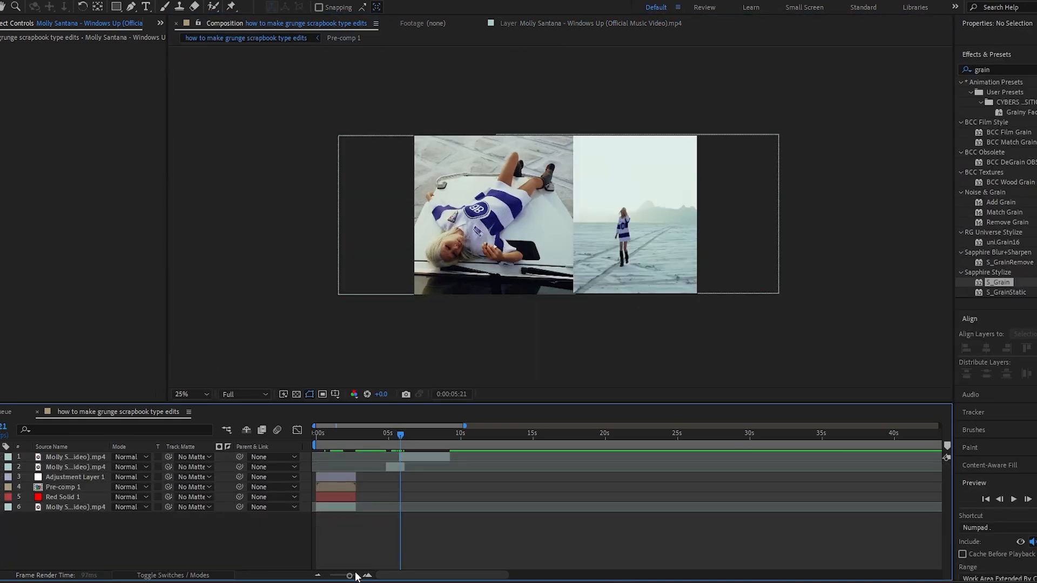
Step: Extend the two clip parts in the timeline so both run from 0:00:04:21 to about 0:00:09:20
drag(353, 576, 356, 578)
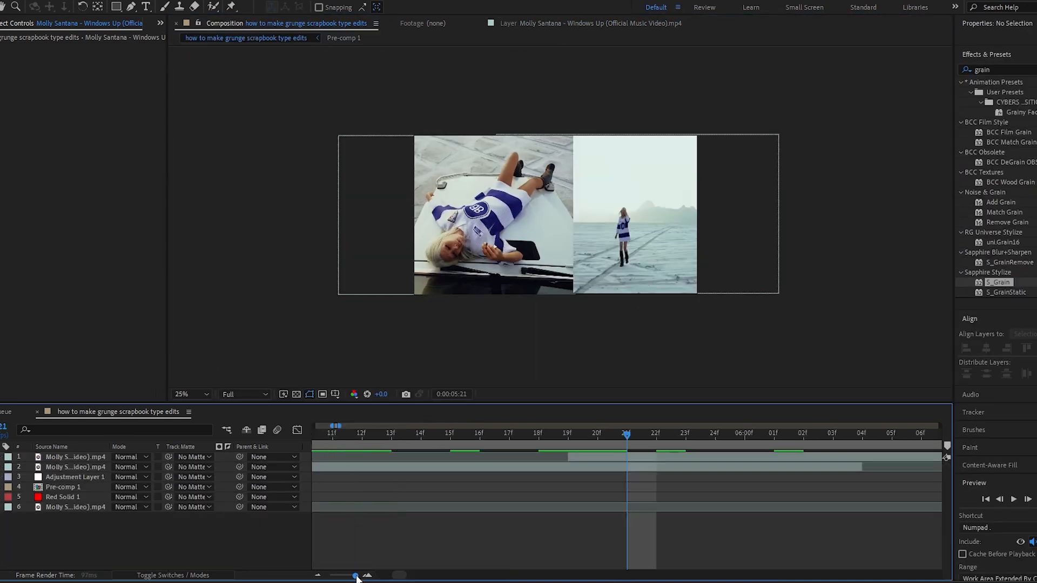
click(318, 576)
click(634, 458)
drag(610, 458, 428, 458)
drag(500, 459, 515, 465)
drag(448, 441, 624, 465)
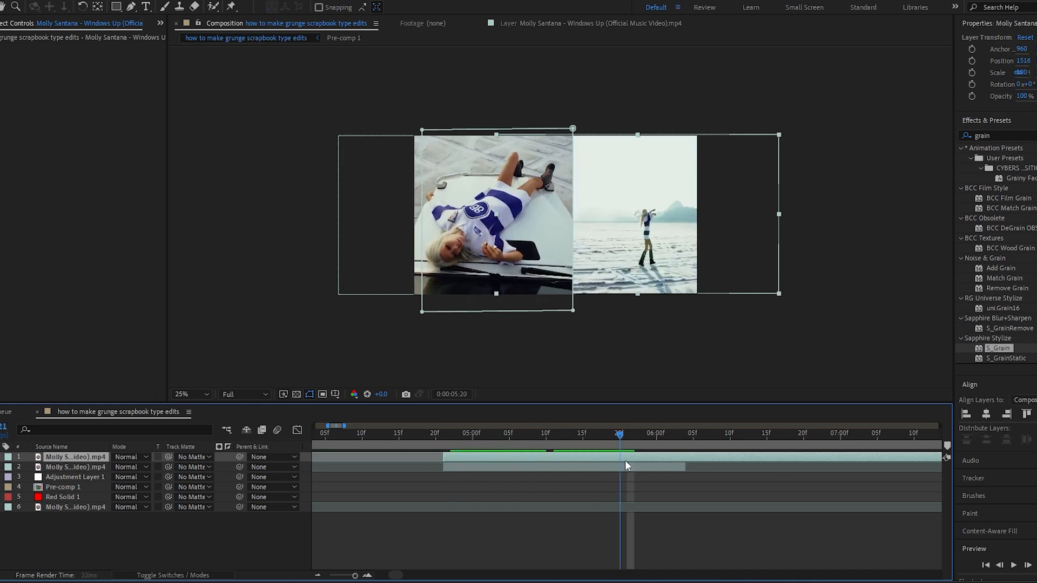
drag(355, 575, 353, 575)
drag(493, 467, 585, 453)
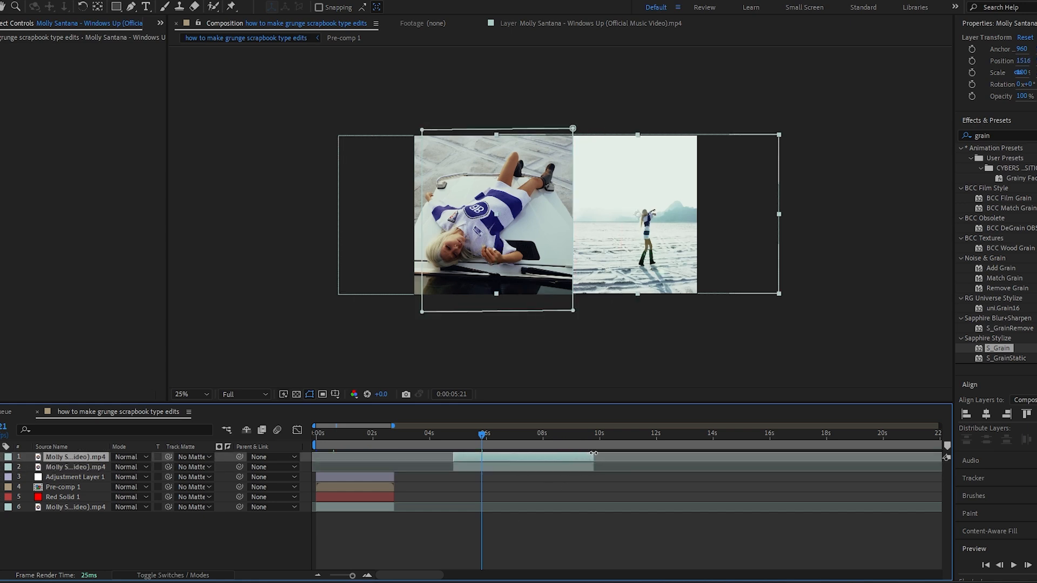
Step: Go to 0:00:06:08 and draw a large paragraph text box across the middle of the frame
mouse_move(484, 435)
mouse_down()
mouse_move(555, 438)
mouse_move(495, 437)
mouse_up()
click(676, 326)
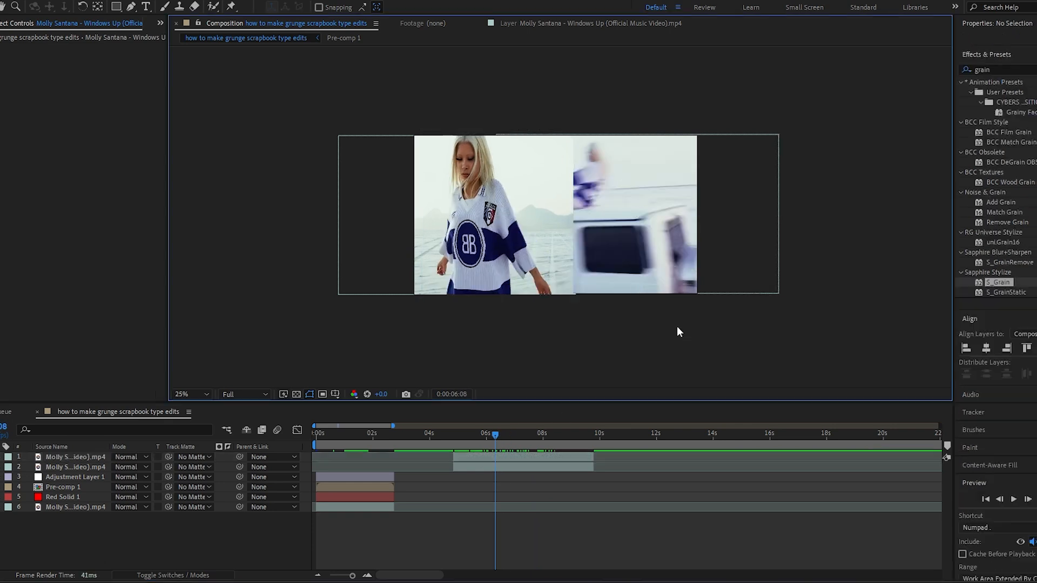
key(period)
click(141, 8)
drag(315, 120, 729, 322)
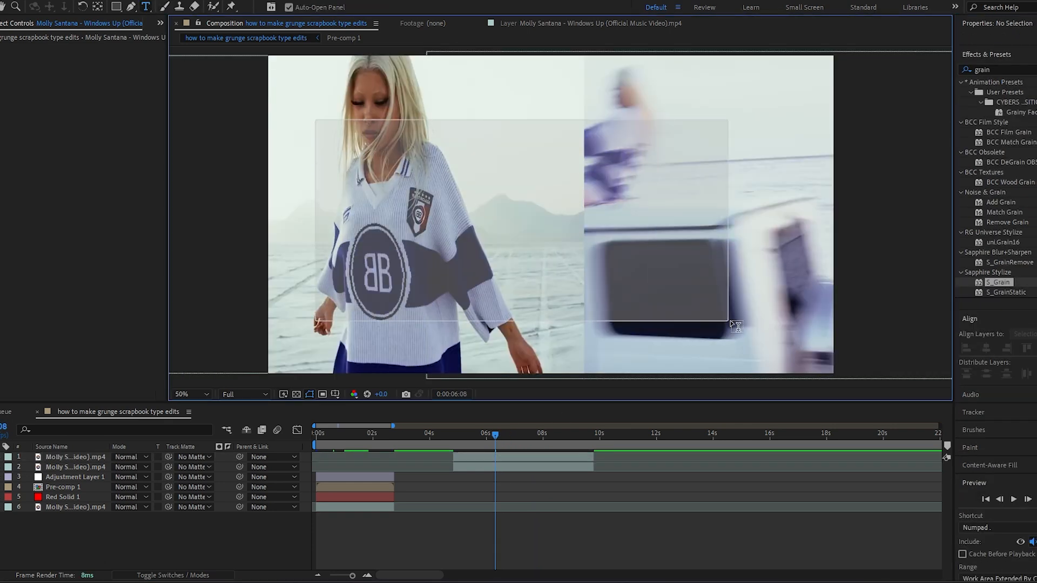
click(993, 195)
click(66, 380)
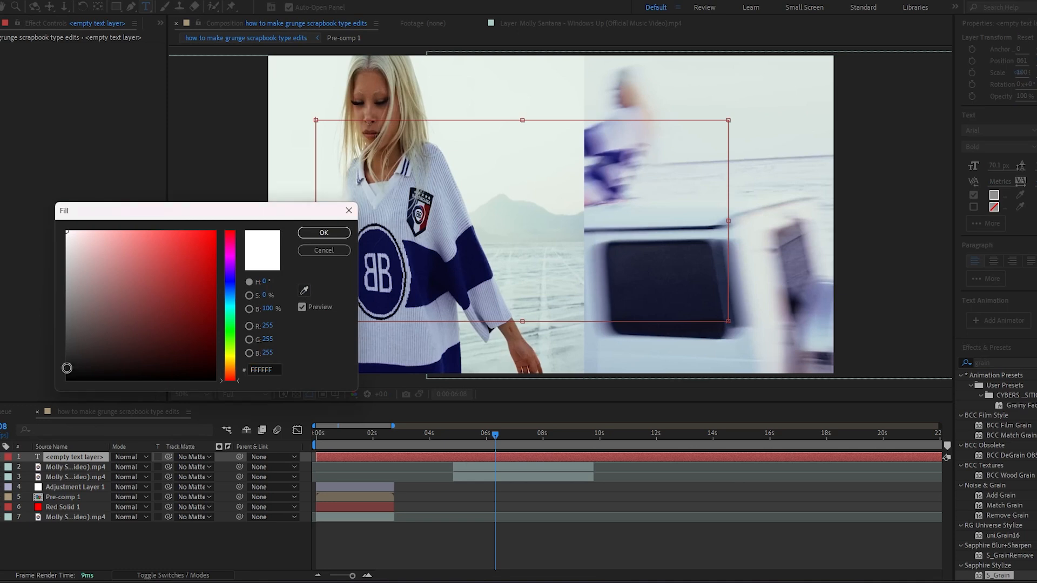
click(323, 232)
text(M)
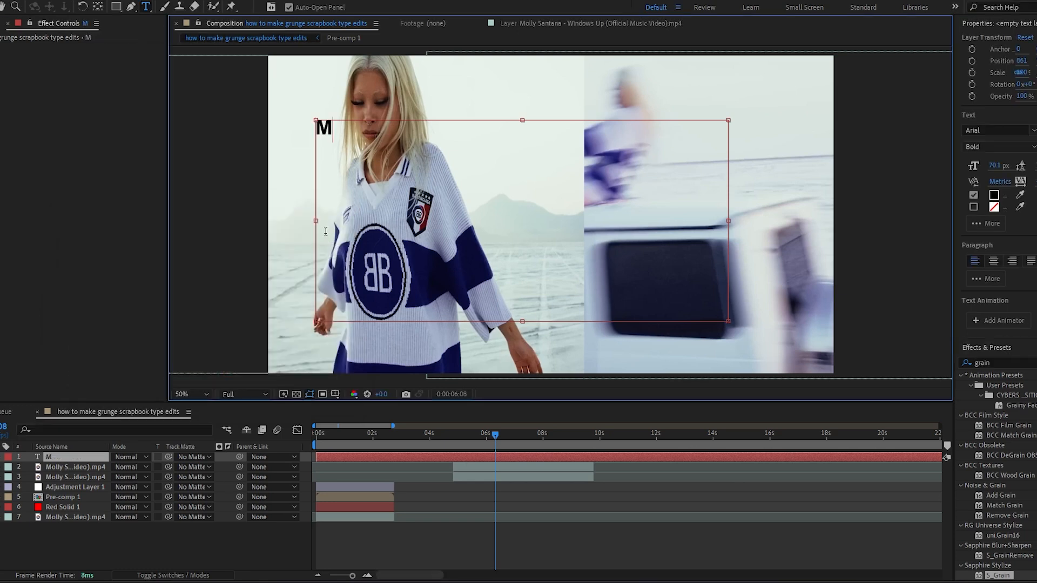
text(O)
key(BackSpace)
key(BackSpace)
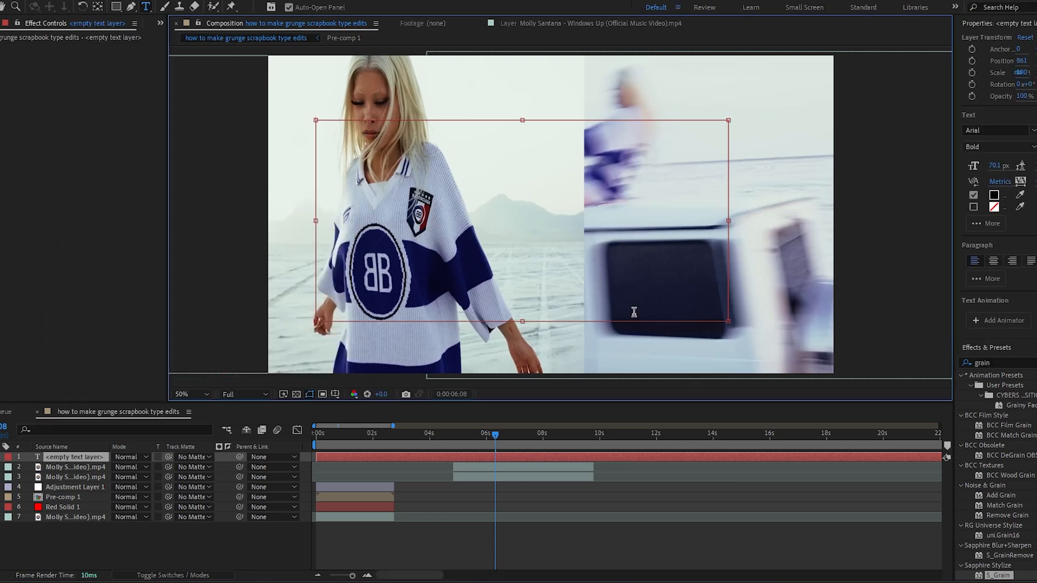
Step: Set the text fill to red FF0000 and enter MOLLY SANTANA in the text box
click(994, 195)
click(213, 243)
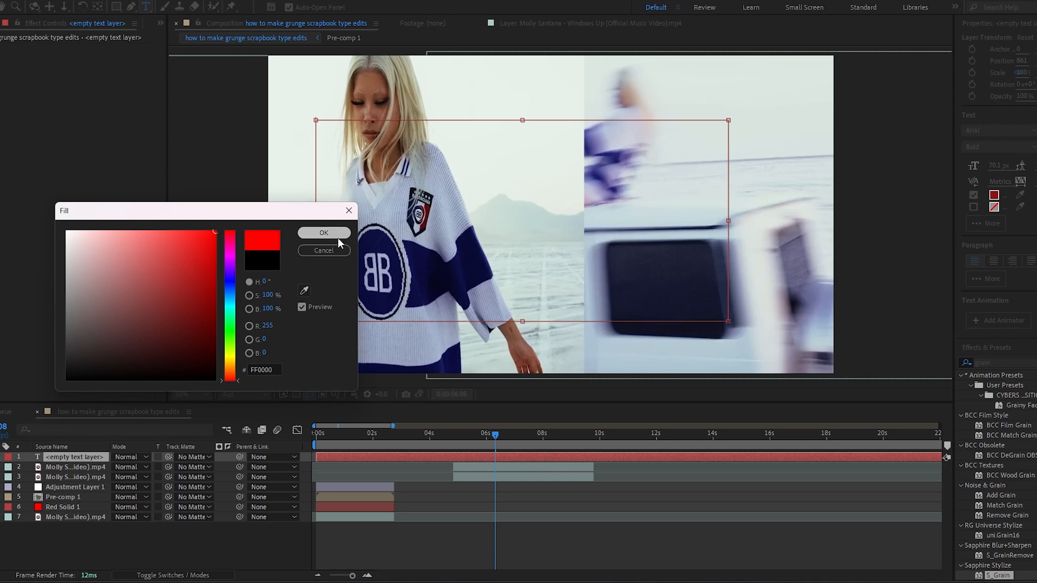
click(338, 238)
text(MOLLY SANTANA)
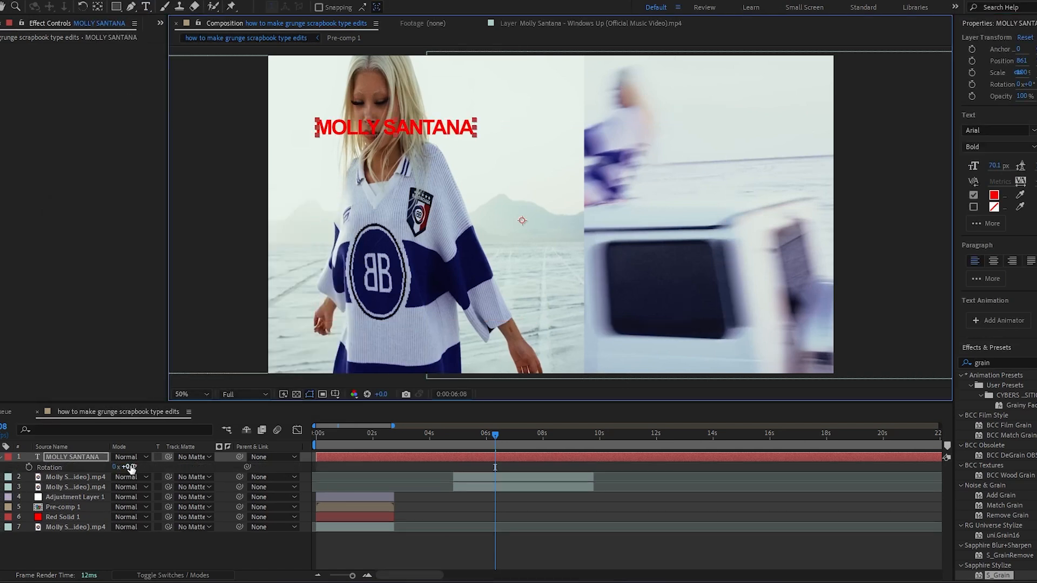
Step: Rotate the MOLLY SANTANA text 90 degrees and place it over the upper half of the seam between the panels
click(131, 468)
text(90)
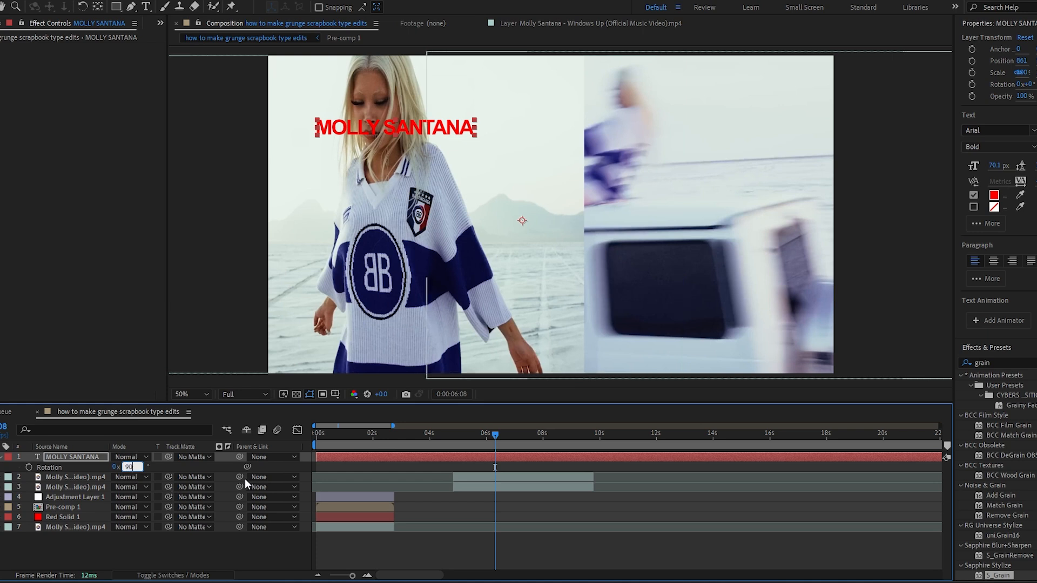
key(Return)
drag(628, 97, 586, 117)
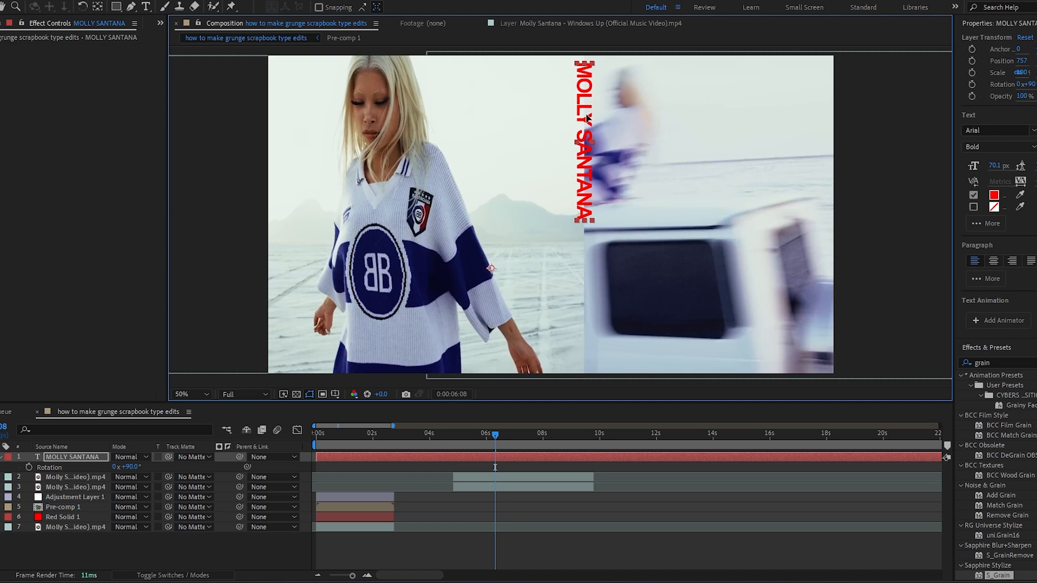
key(comma)
key(comma)
Step: Duplicate the vertical text and move the copy directly below the original, with its vertical position at 1275
key(ctrl+d)
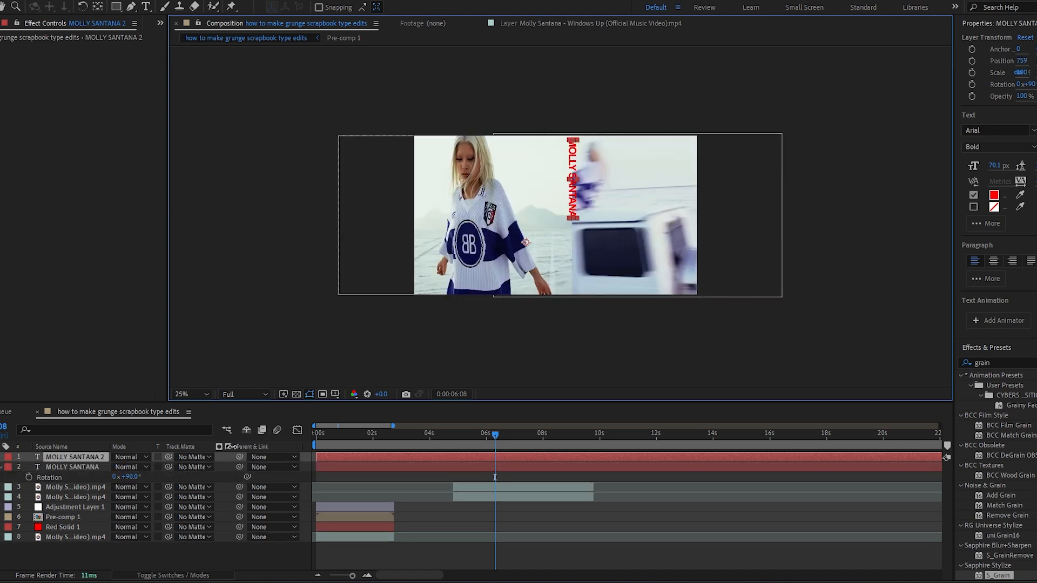
key(p)
drag(141, 466, 429, 488)
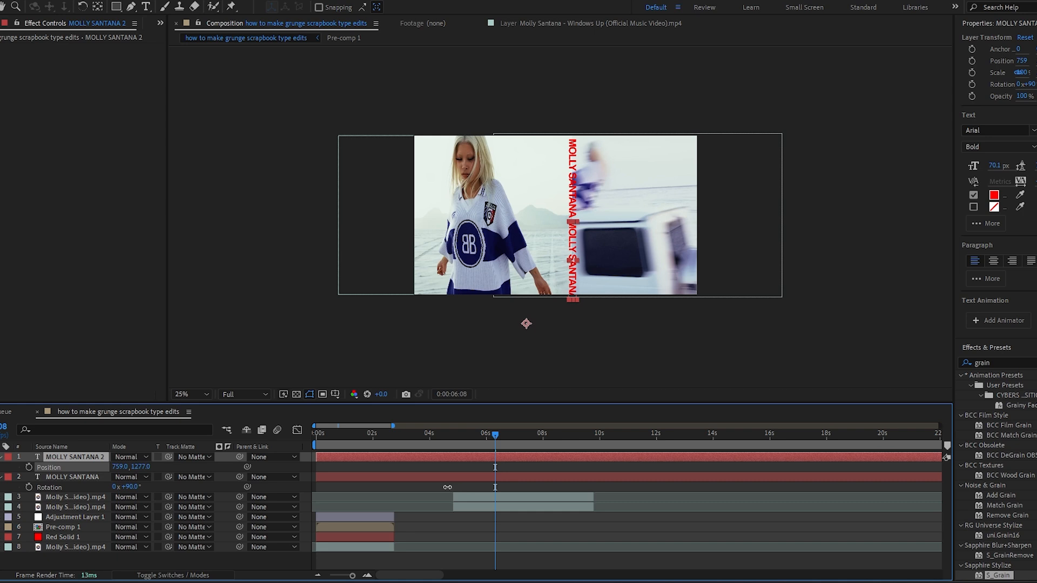
click(617, 379)
key(period)
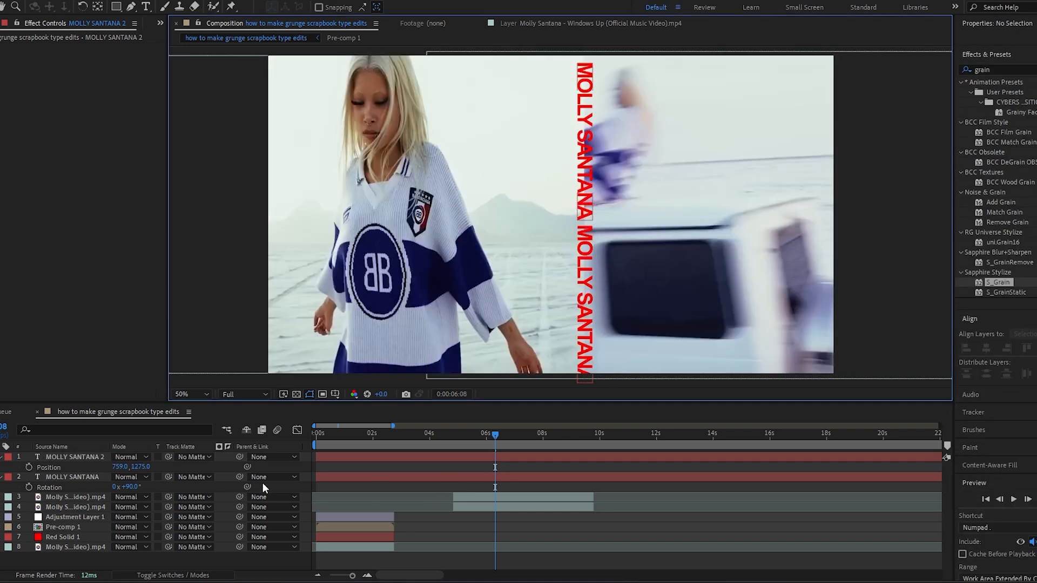
Step: Pre-compose the two MOLLY SANTANA text layers together
click(1, 457)
drag(1, 473, 3, 459)
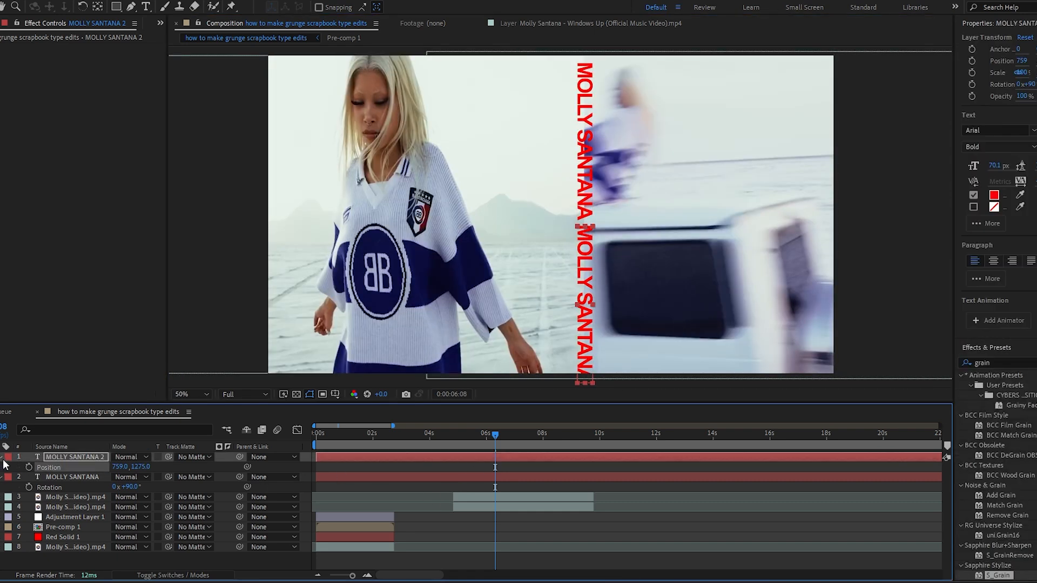
click(2, 456)
drag(305, 465, 304, 447)
right_click(361, 456)
click(397, 374)
click(547, 361)
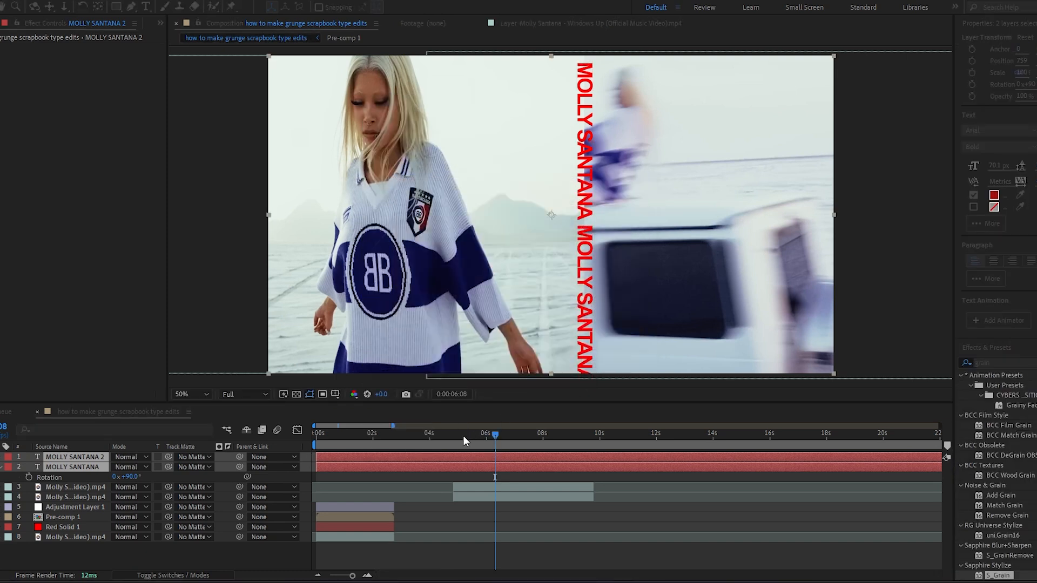
Step: Split the text pre-comp at the start and end of the two-panel section and delete the parts outside it
drag(458, 436, 450, 437)
key(ctrl+shift+d)
click(449, 465)
key(Delete)
drag(595, 440, 593, 446)
click(603, 455)
key(ctrl+shift+d)
key(Delete)
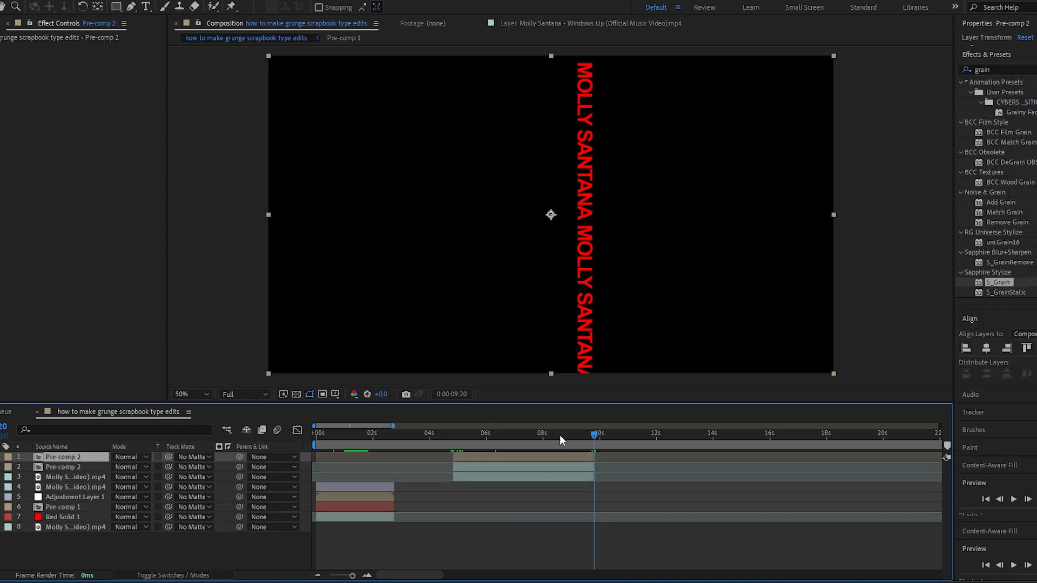
Step: Apply Deep Glow to the text pre-comp with Unmult enabled, radius 109, exposure 0.54 and threshold 90%
click(532, 435)
click(547, 456)
click(999, 135)
text(deep)
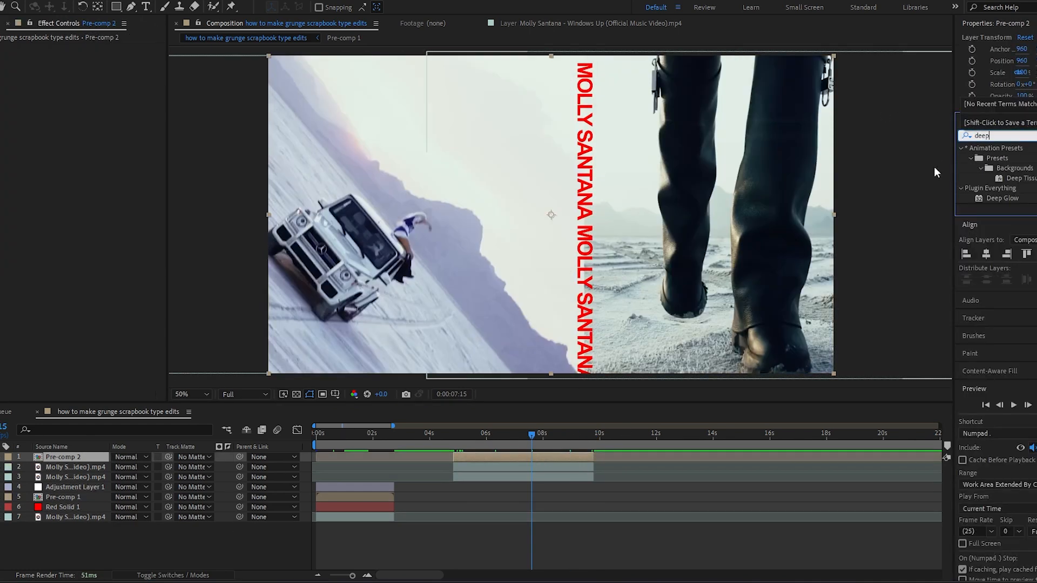
click(1013, 199)
drag(551, 459, 550, 459)
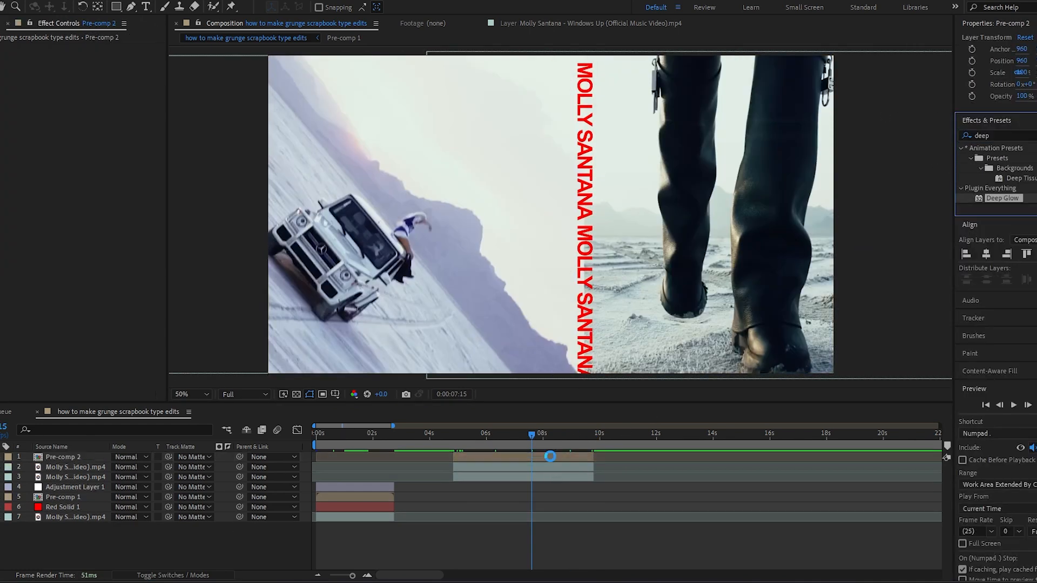
click(73, 218)
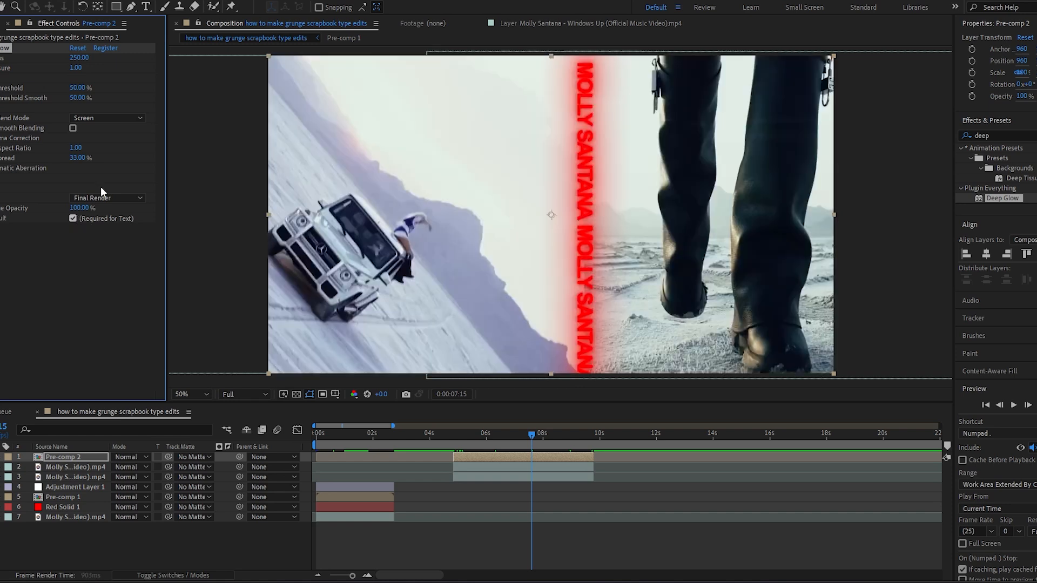
drag(86, 61, 28, 87)
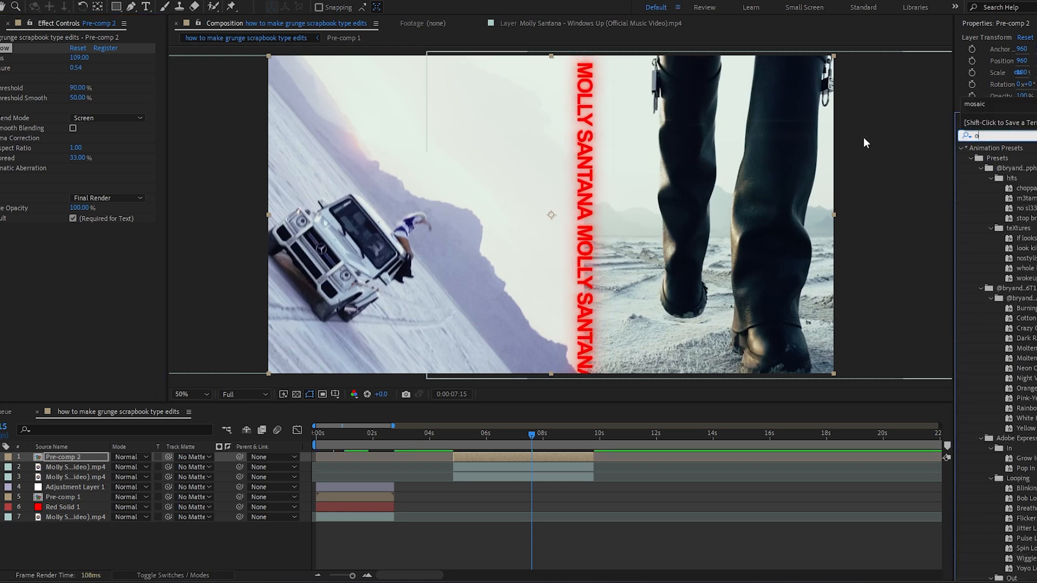
Step: Add the Offset effect to the text pre-comp and keyframe Shift Center To vertically from the layer's start to its end
text(ffse)
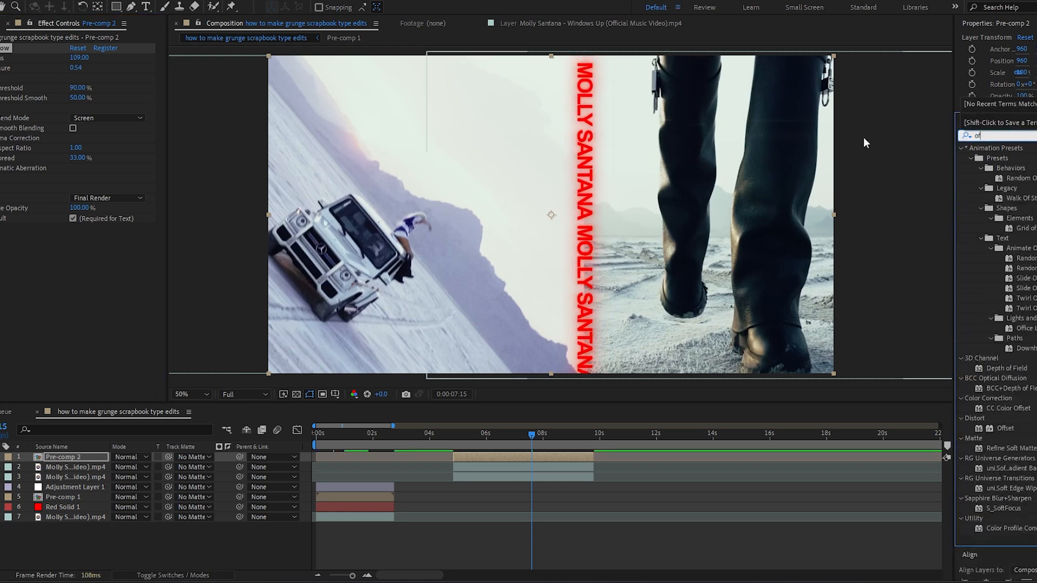
drag(998, 187, 526, 453)
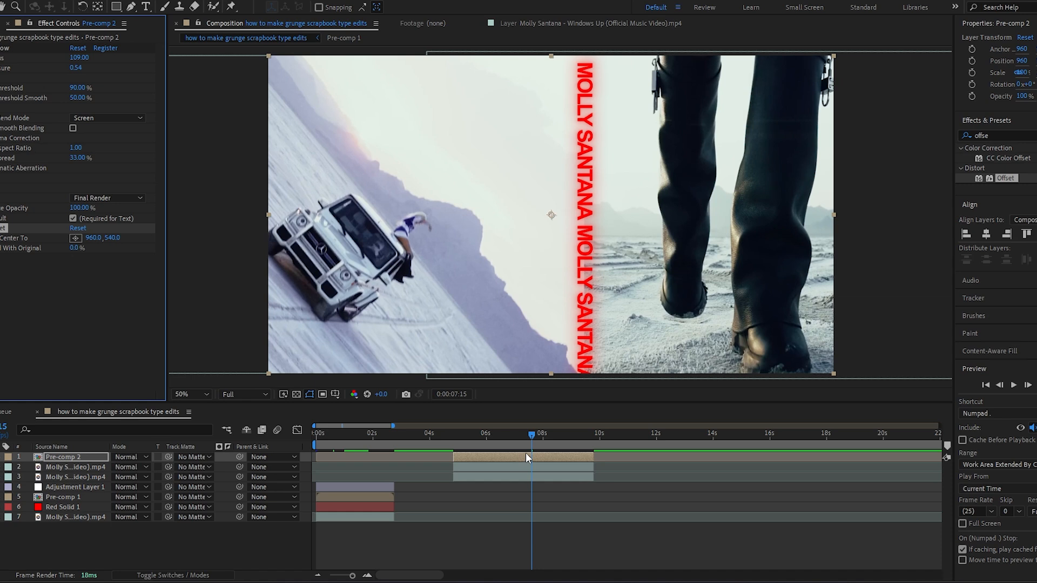
key(i)
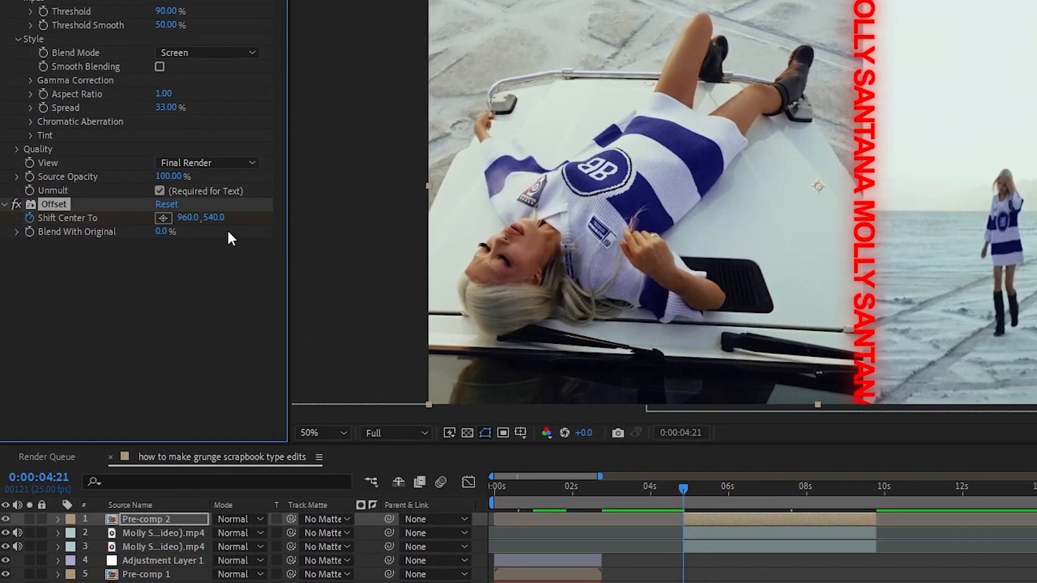
key(o)
drag(214, 217, 400, 248)
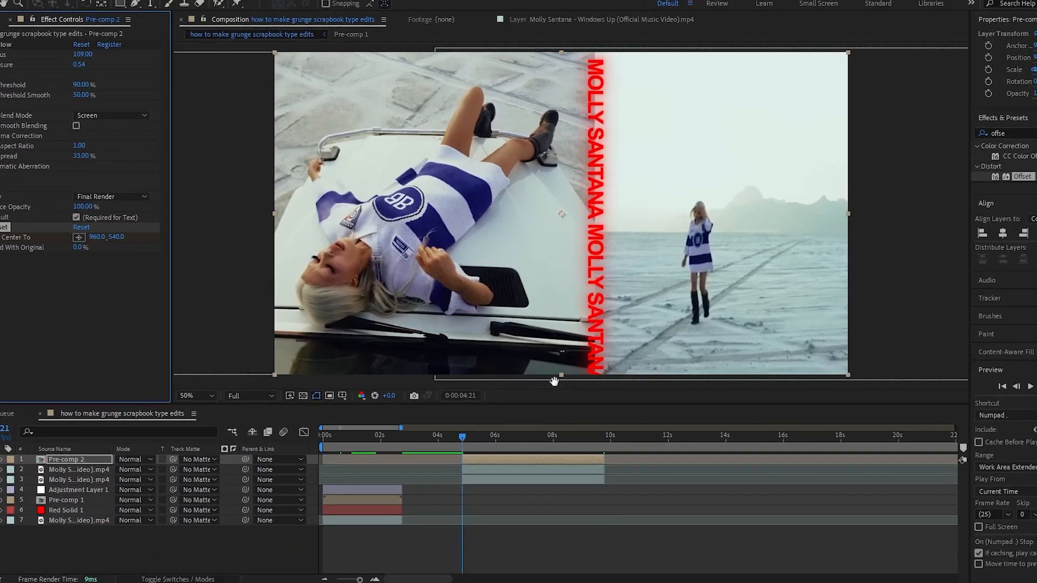
Step: Preview the scrolling text over the two-panel section and open its pre-comp
key(space)
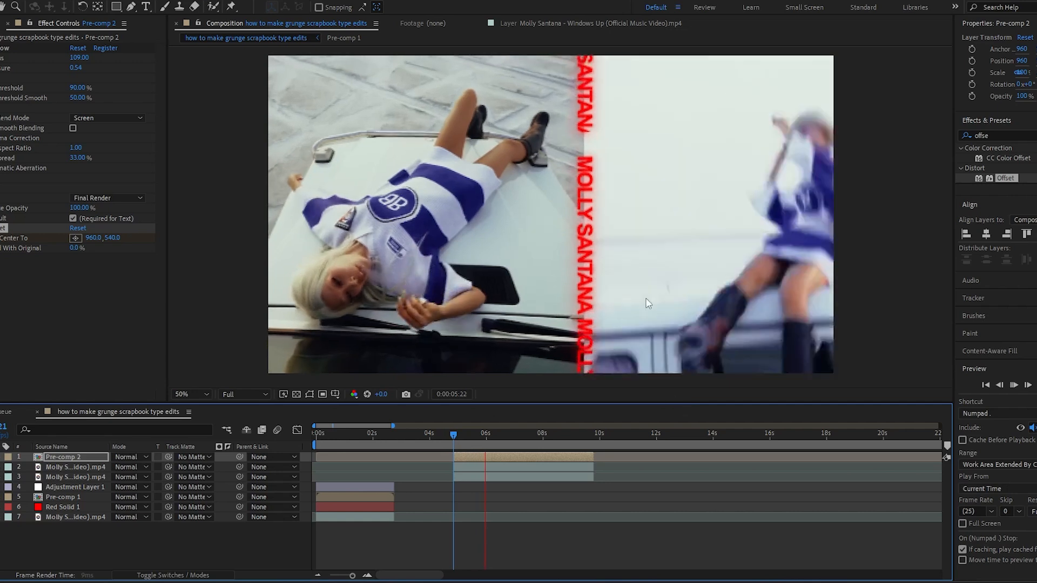
key(space)
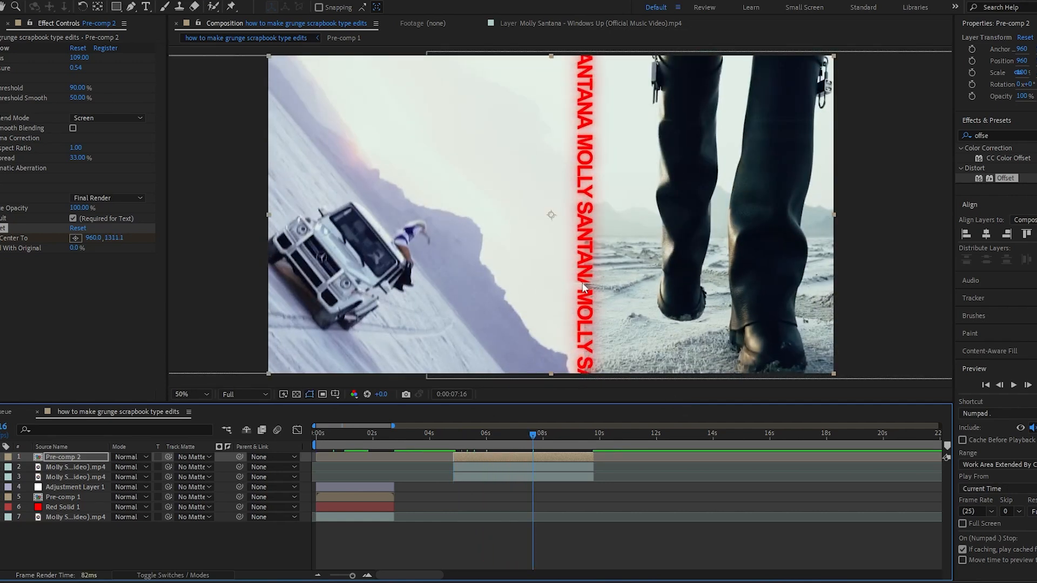
click(503, 460)
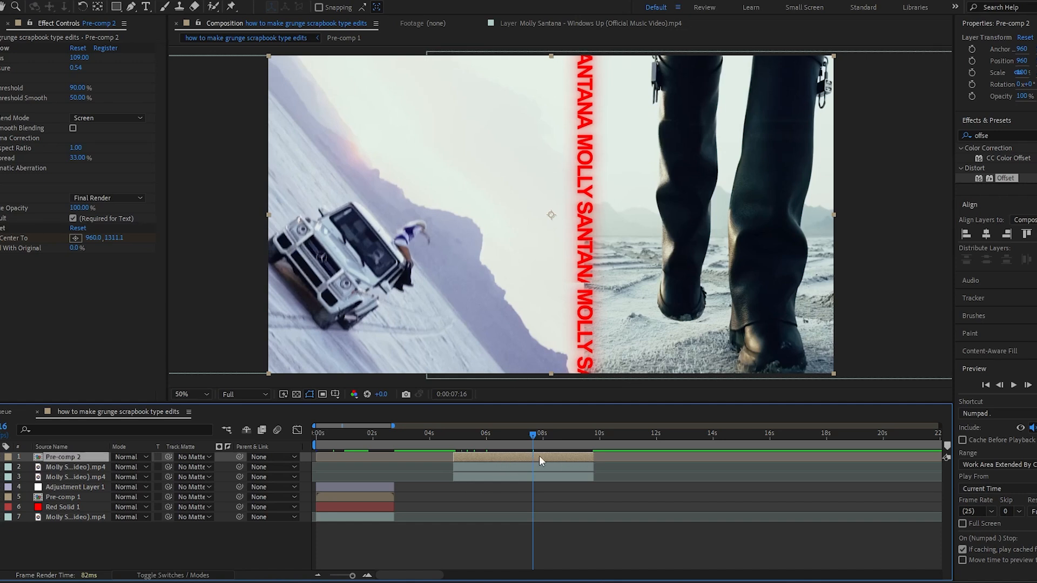
double_click(511, 457)
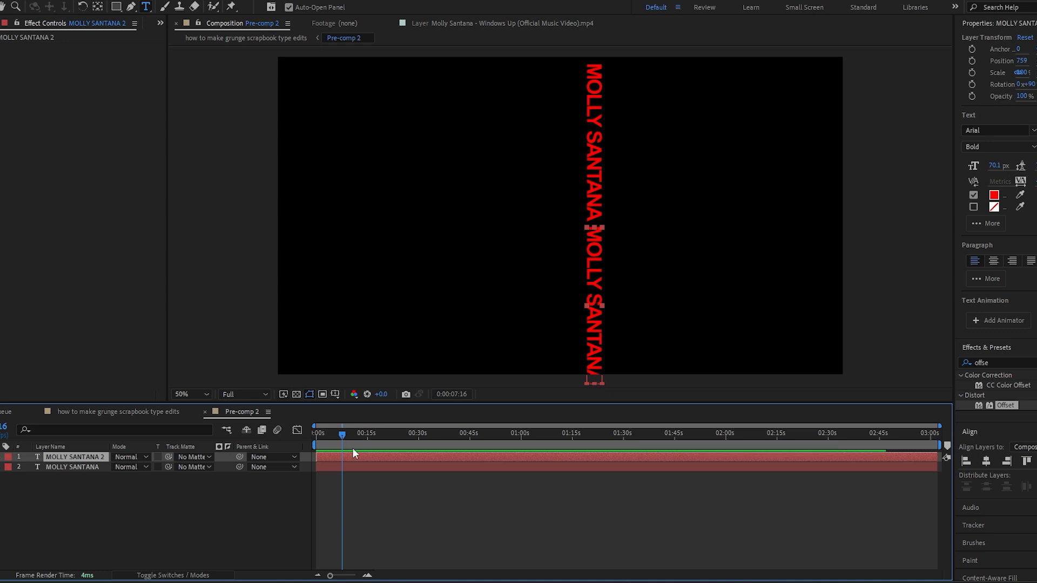
Step: Scale the upper MOLLY SANTANA text layer to 88% and move it up to the frame's top edge, in line with the lower text
click(350, 467)
key(s)
drag(132, 477, 123, 476)
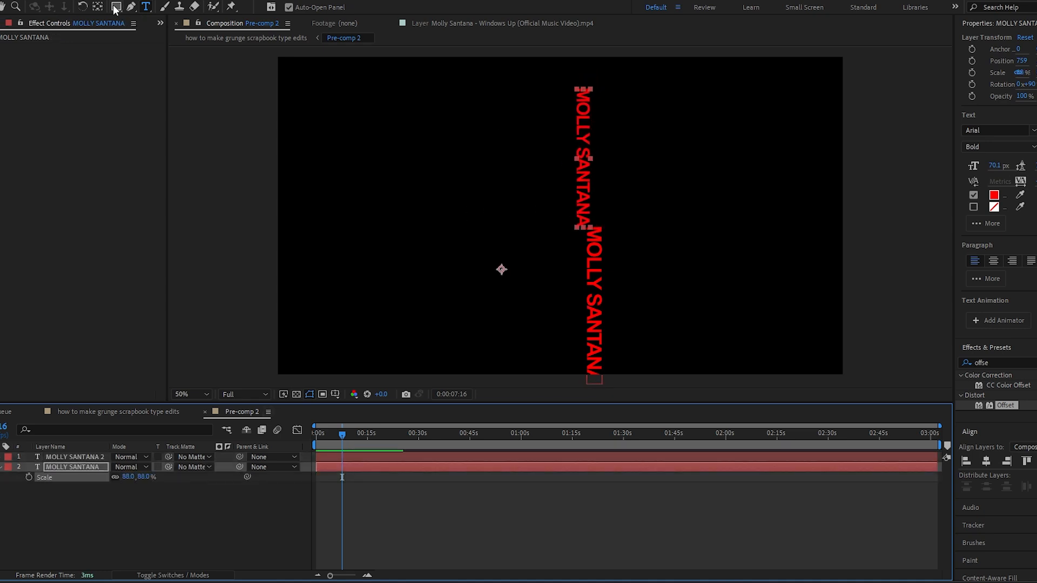
key(v)
drag(582, 108, 592, 80)
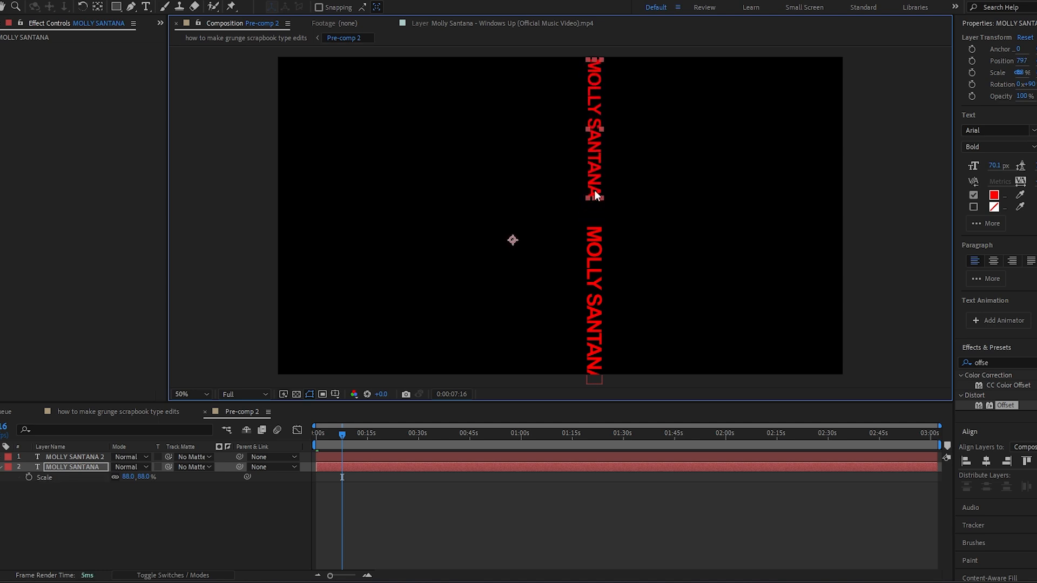
Step: Replace the lower text with a duplicate of the resized layer, positioning the copy at 797, 1177 and the upper text at 797, 664
click(596, 242)
key(Delete)
key(ctrl+d)
key(p)
drag(151, 469, 486, 449)
click(148, 479)
key(p)
drag(142, 486, 162, 486)
click(424, 549)
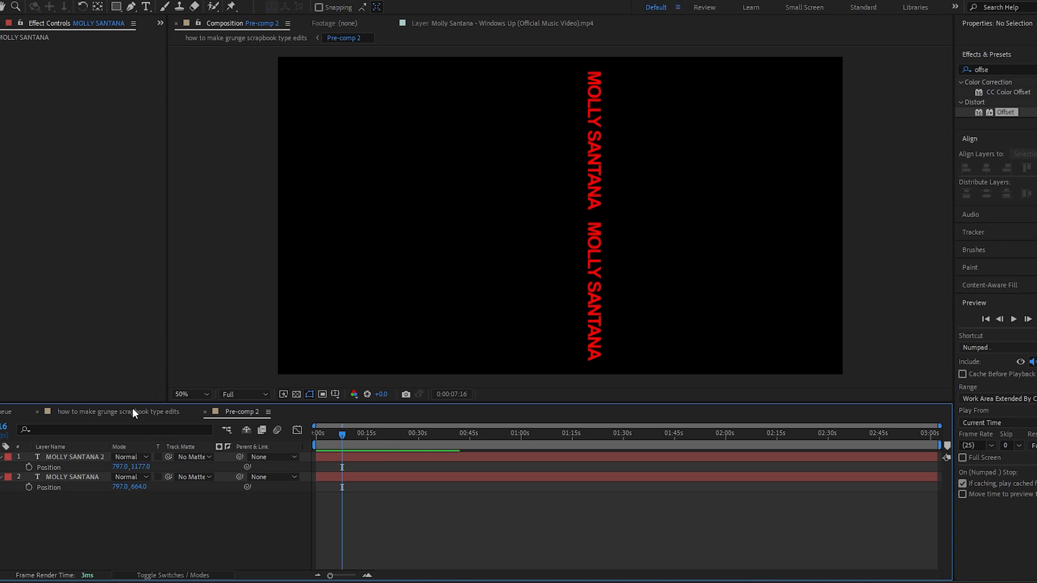
Step: Return to the main composition and apply the Hardcore user preset to the left-panel clip
click(133, 409)
drag(530, 432, 574, 440)
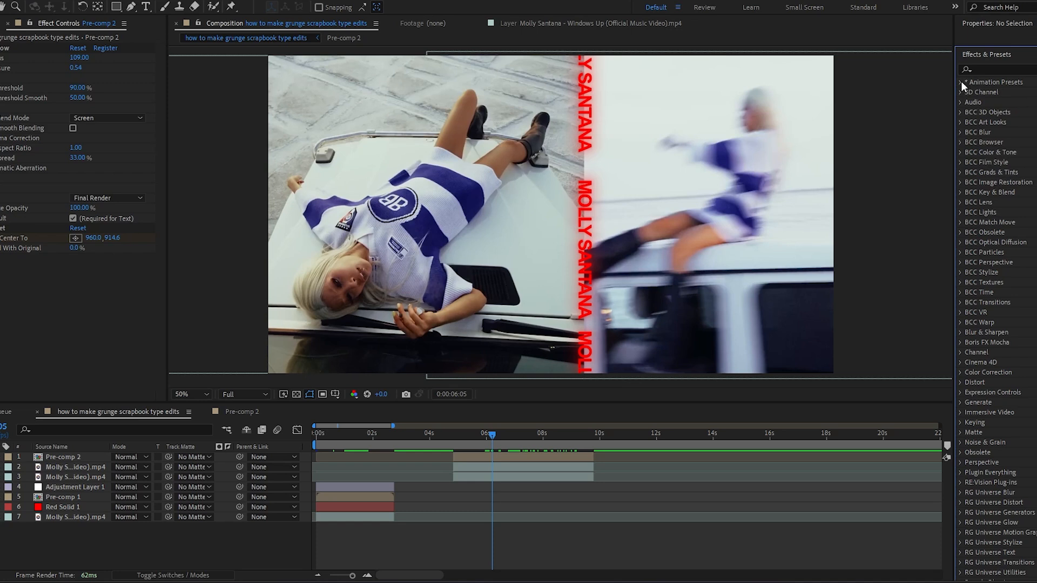
click(961, 82)
click(970, 102)
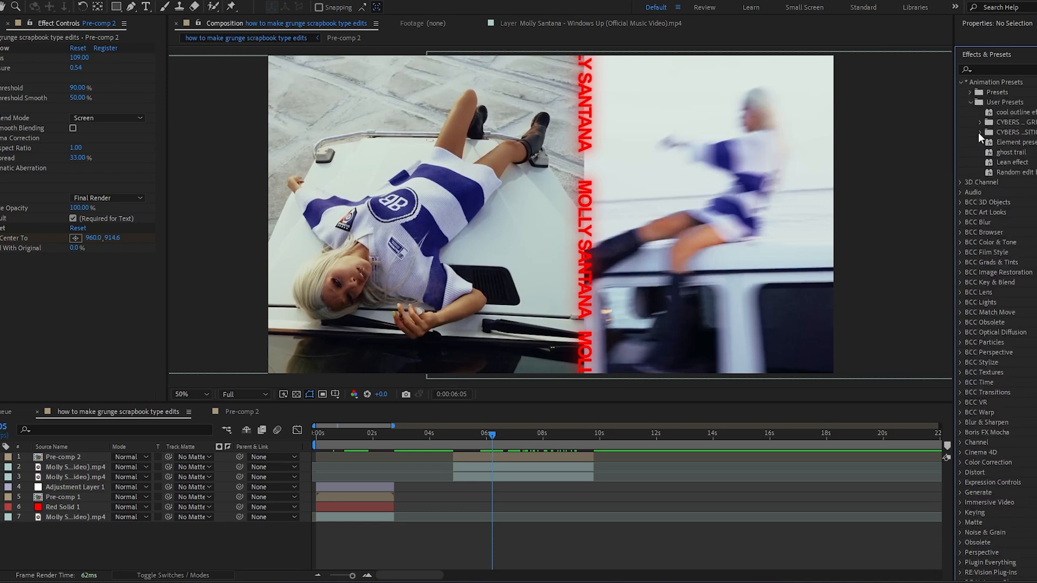
click(979, 122)
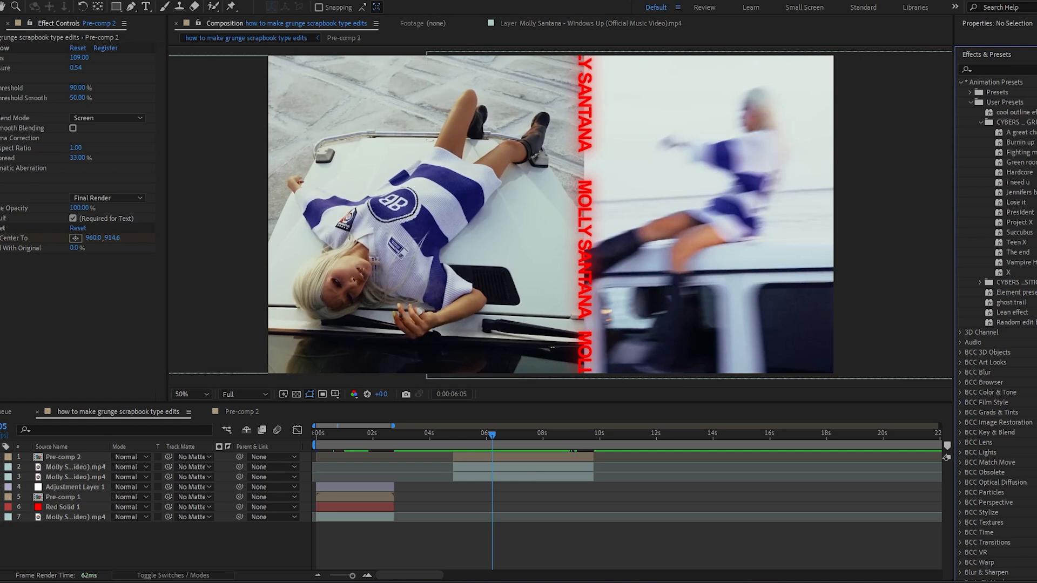
drag(1034, 174, 516, 474)
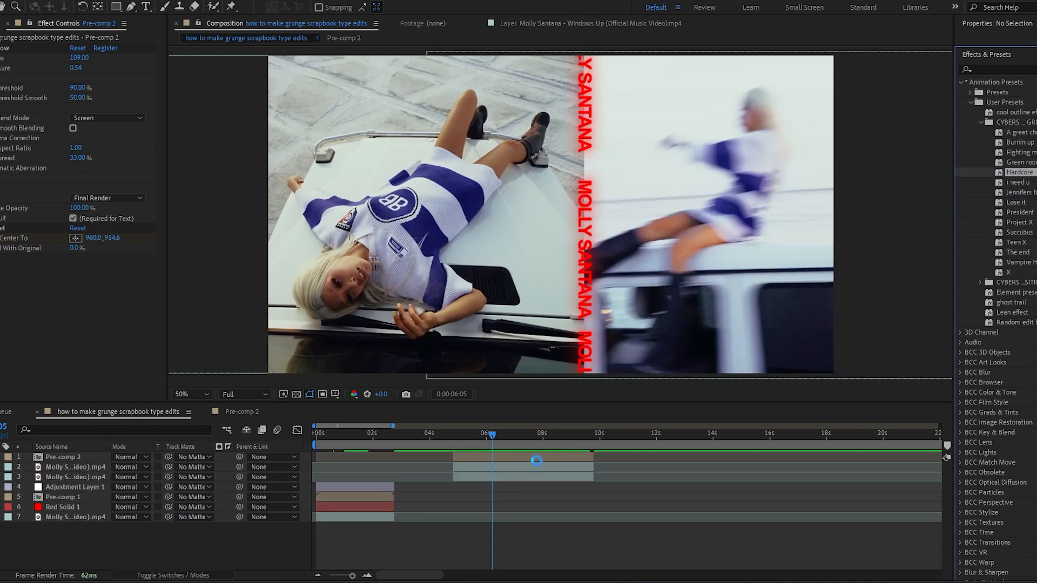
drag(491, 443, 513, 445)
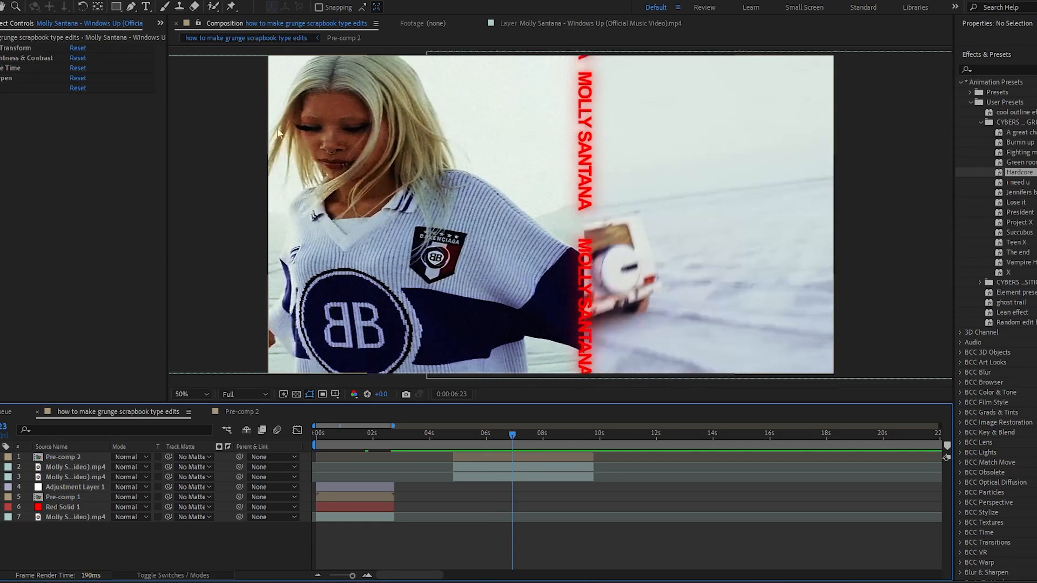
click(431, 322)
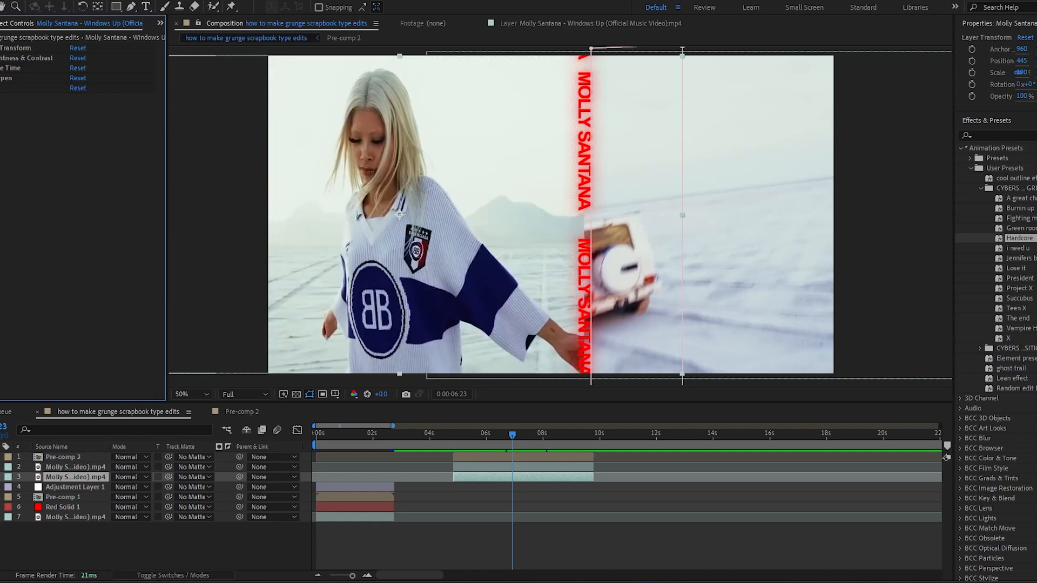
Step: Apply the user preset The end to the right-panel clip
click(503, 440)
click(525, 468)
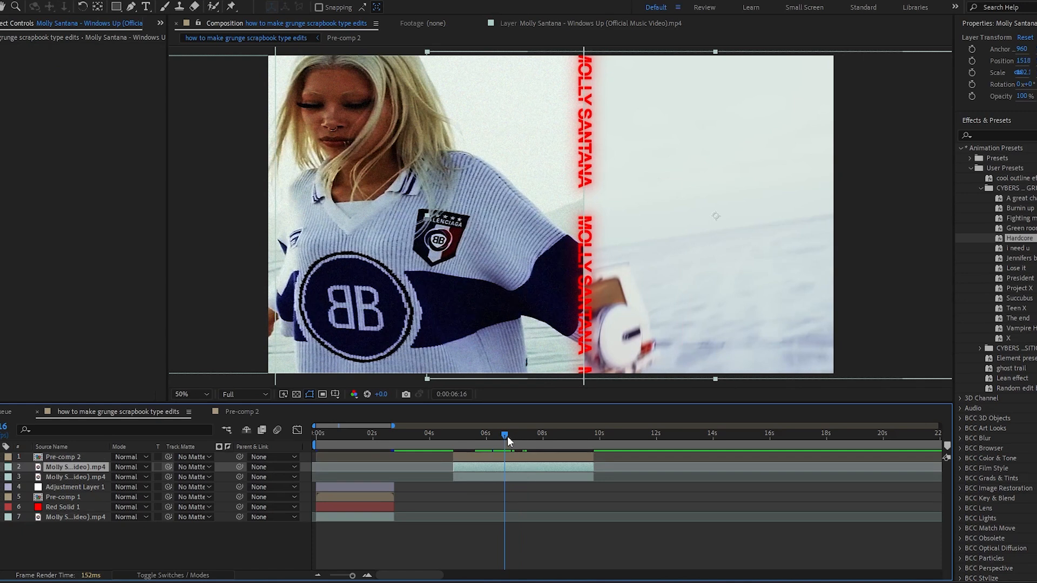
key(space)
drag(1018, 318, 539, 466)
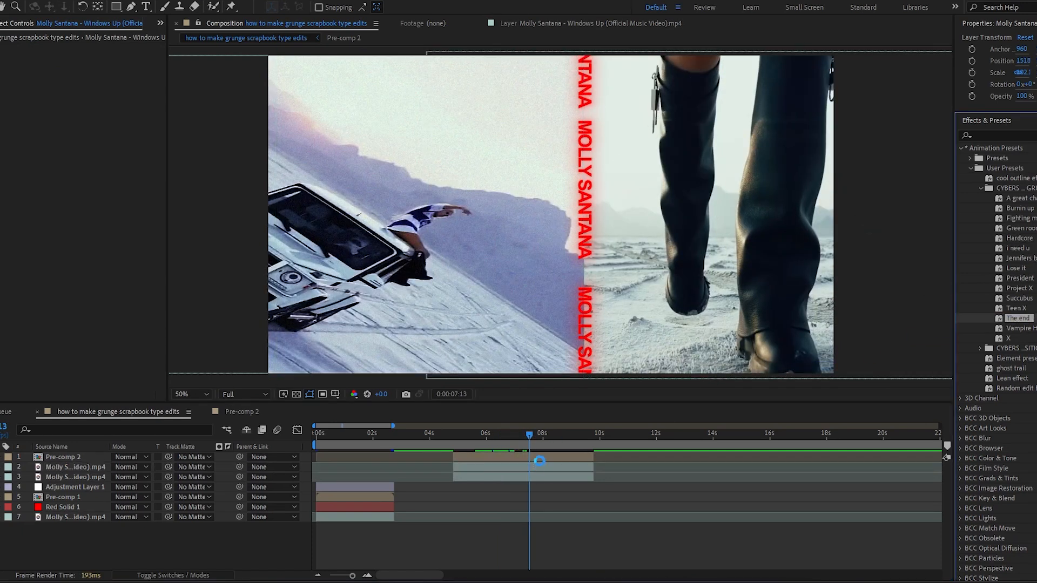
Step: Preview the two-panel section from its start to check both presets on the clips
drag(526, 445, 494, 441)
key(i)
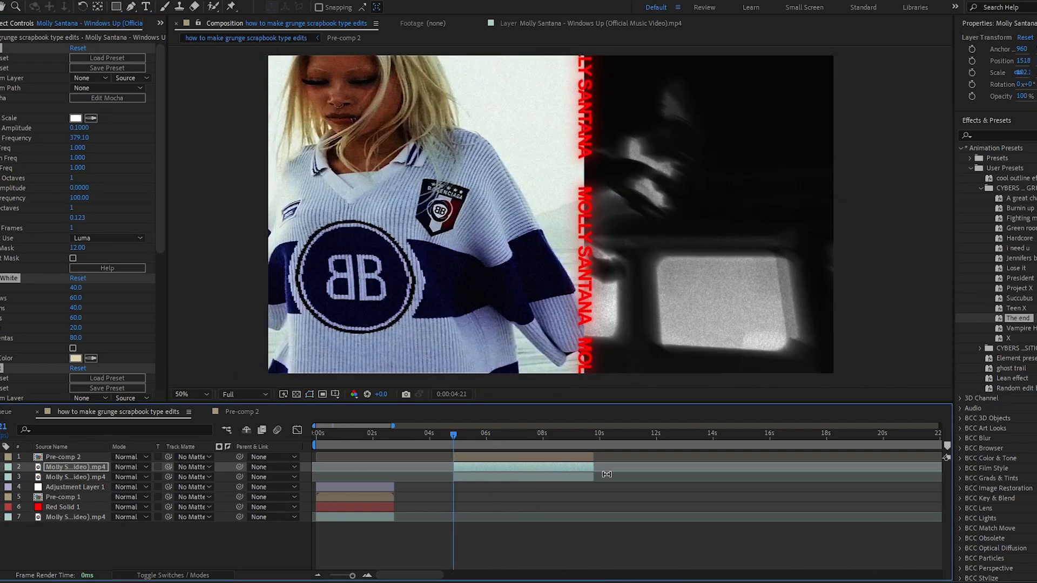
key(space)
key(space)
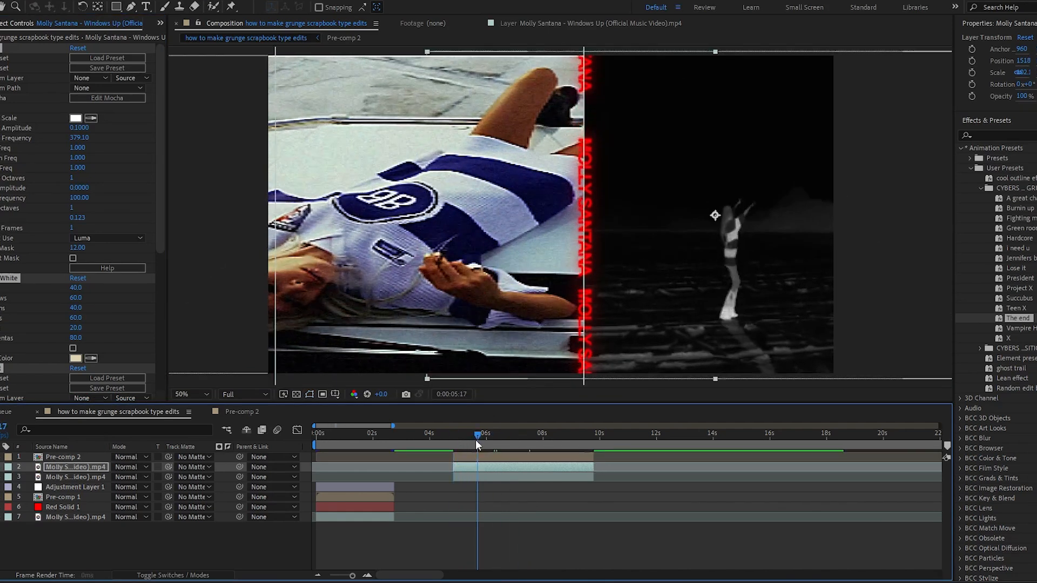
drag(479, 437, 489, 440)
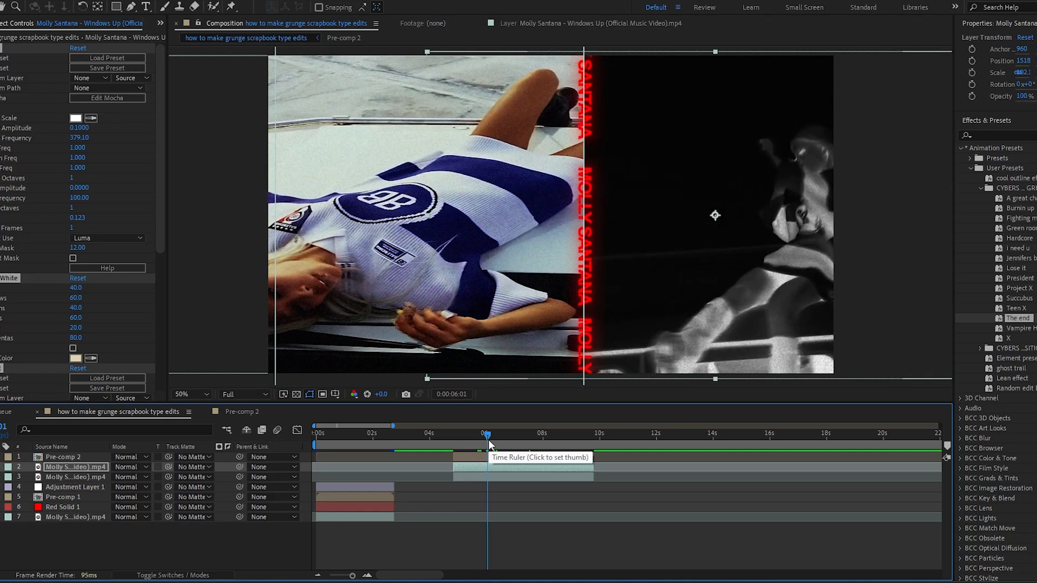
key(space)
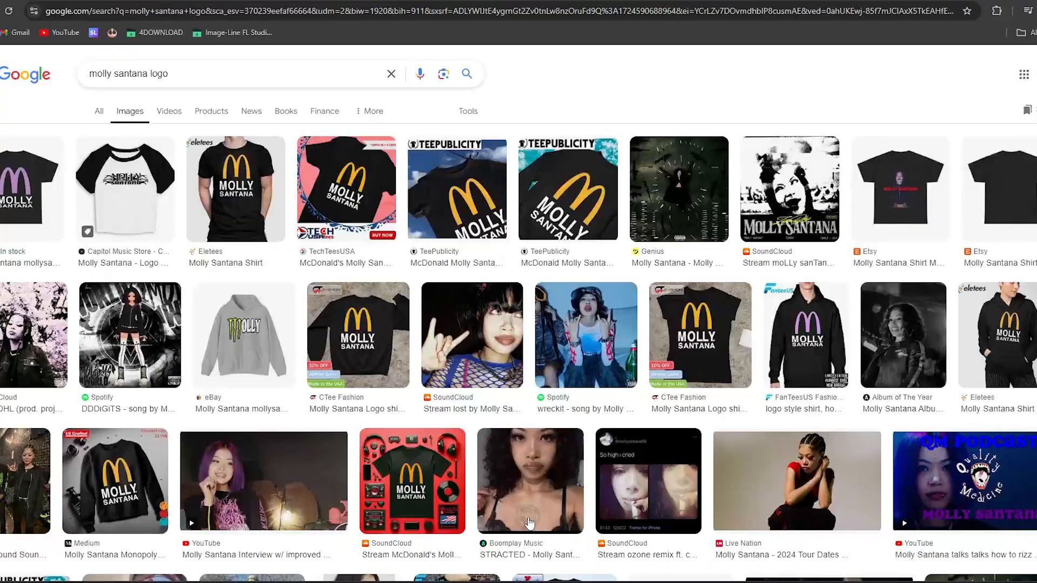
Step: In the browser, look through the molly santana logo images and save the black T-shirt picture with the purple M logo
scroll(479, 486, down, 3)
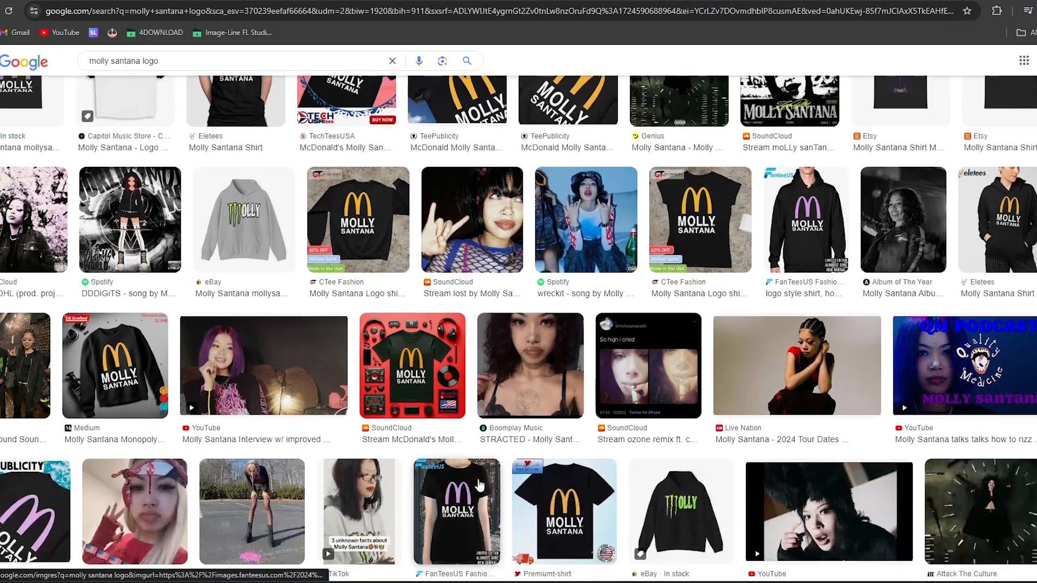
scroll(655, 503, down, 3)
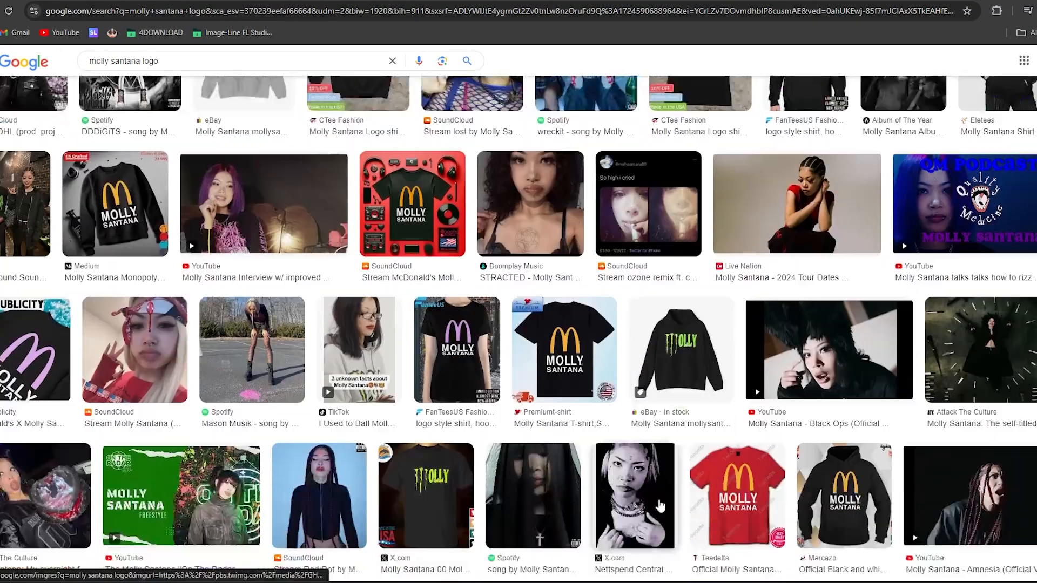
scroll(702, 494, down, 2)
scroll(729, 488, down, 2)
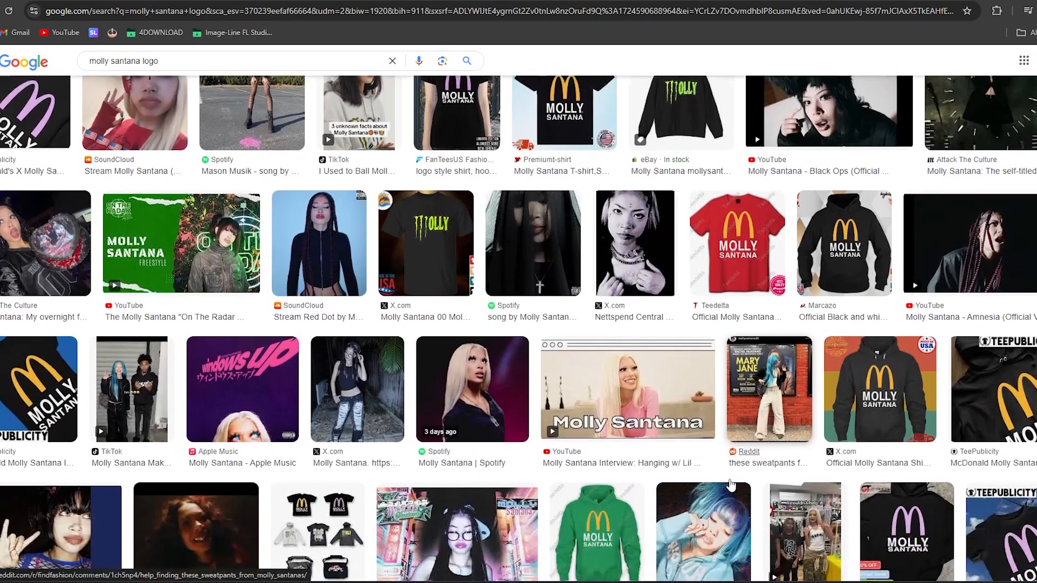
scroll(327, 384, down, 3)
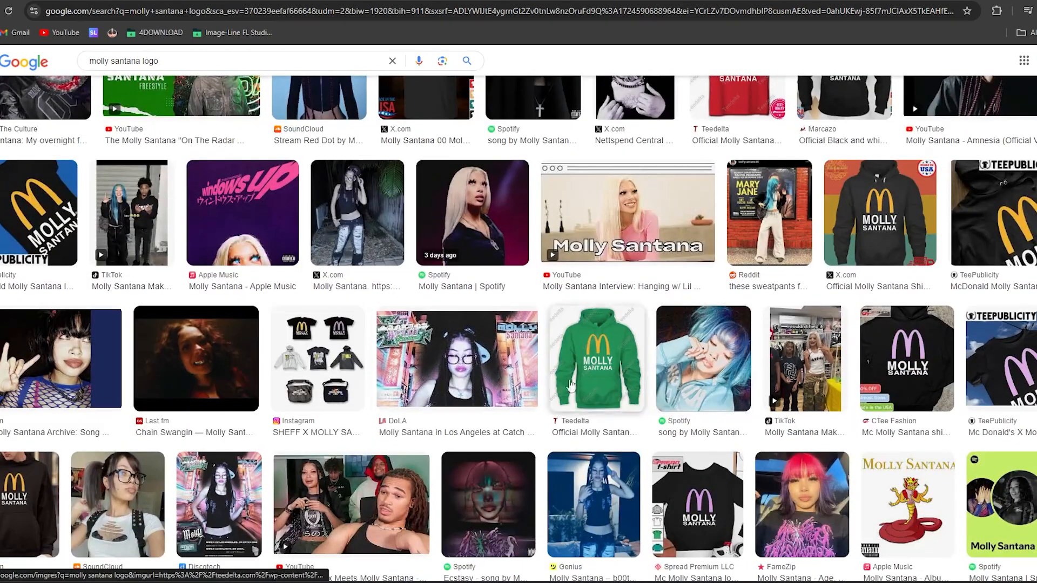
scroll(699, 433, down, 2)
scroll(699, 434, down, 2)
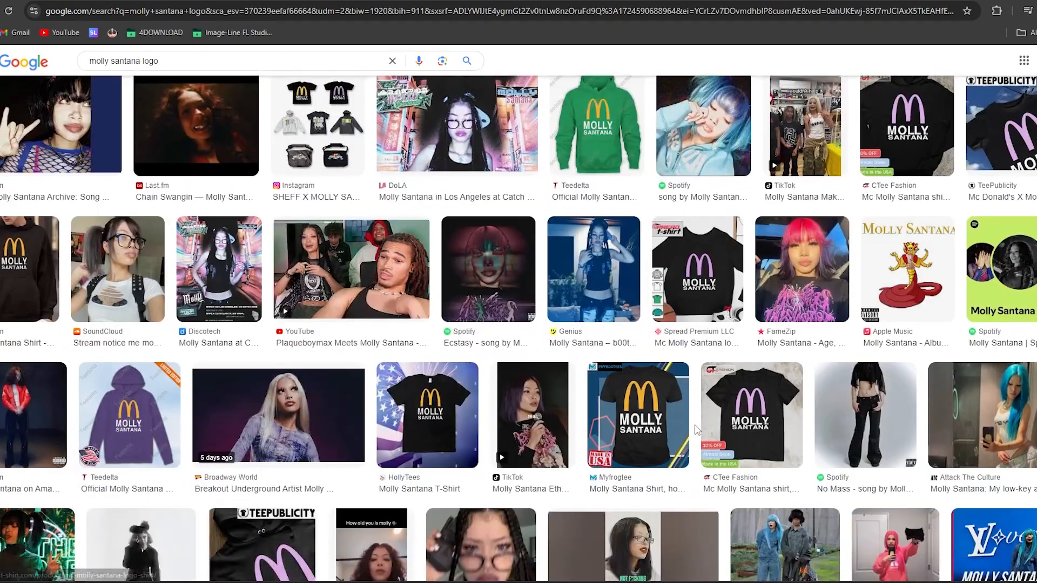
click(702, 427)
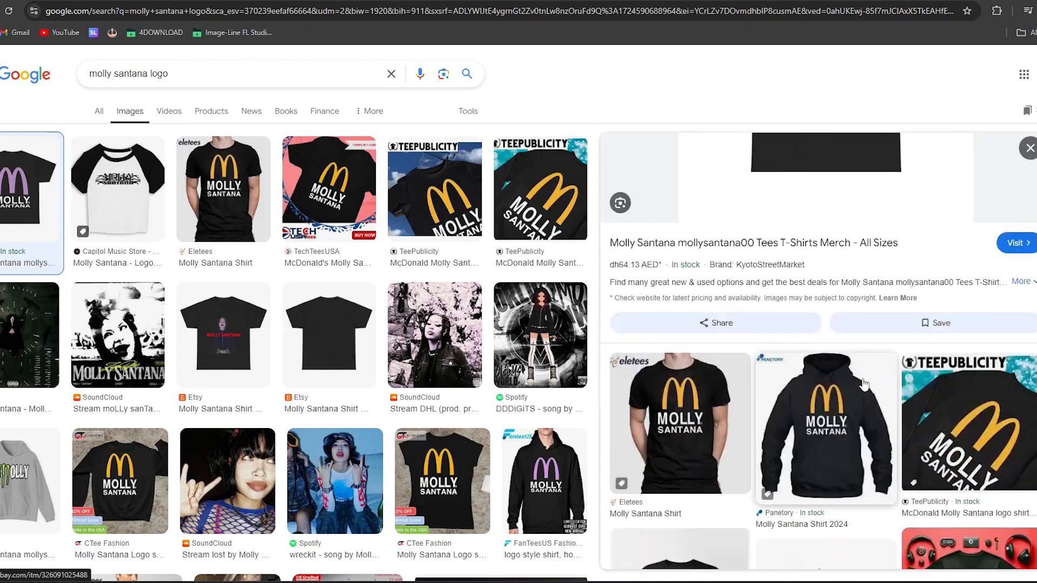
right_click(827, 319)
click(894, 189)
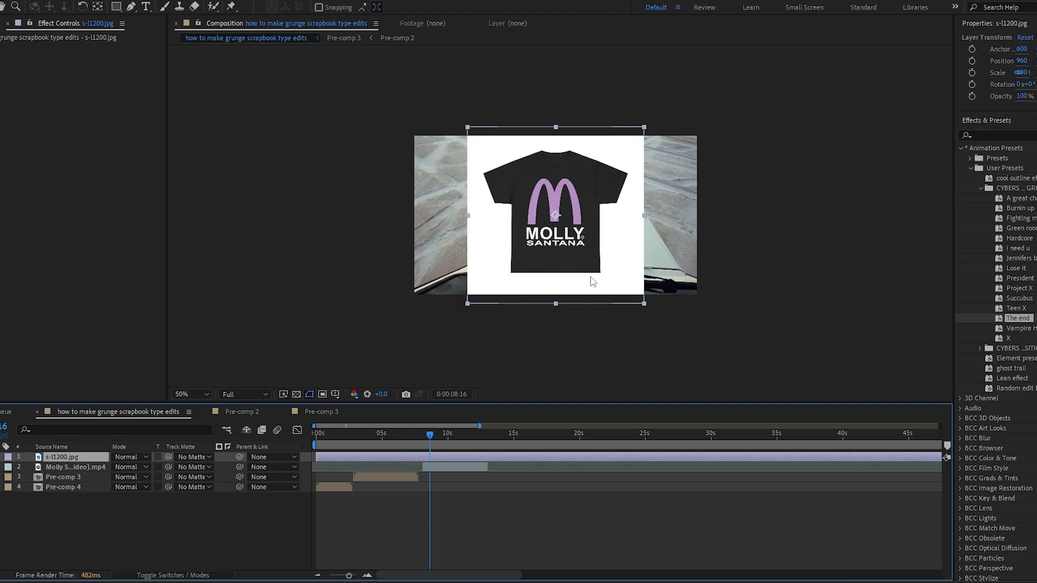
Step: In After Effects, hide the T-shirt image layer and extend the end of the music video clip beneath it
scroll(593, 281, up, 3)
scroll(593, 282, down, 1)
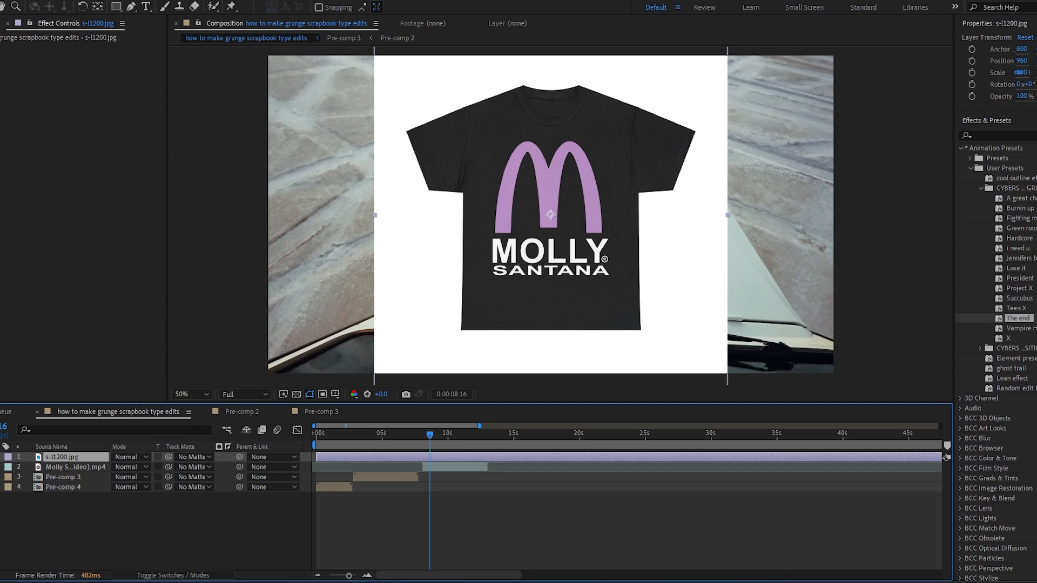
key(ctrl+alt+shift+v)
click(453, 465)
key(minus)
drag(648, 463, 565, 458)
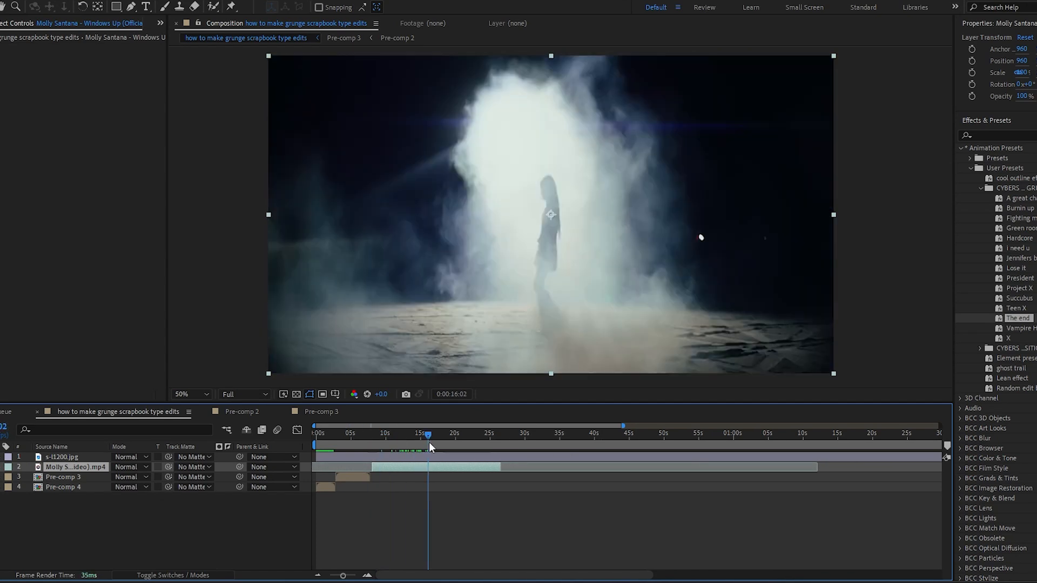
Step: Trim the music video clip to the close-up of the blonde singer, from about 12 s to 13.8 s
drag(428, 442, 626, 435)
click(621, 473)
drag(620, 472, 446, 466)
click(427, 443)
key(i)
drag(343, 576, 352, 576)
drag(628, 469, 552, 468)
click(561, 448)
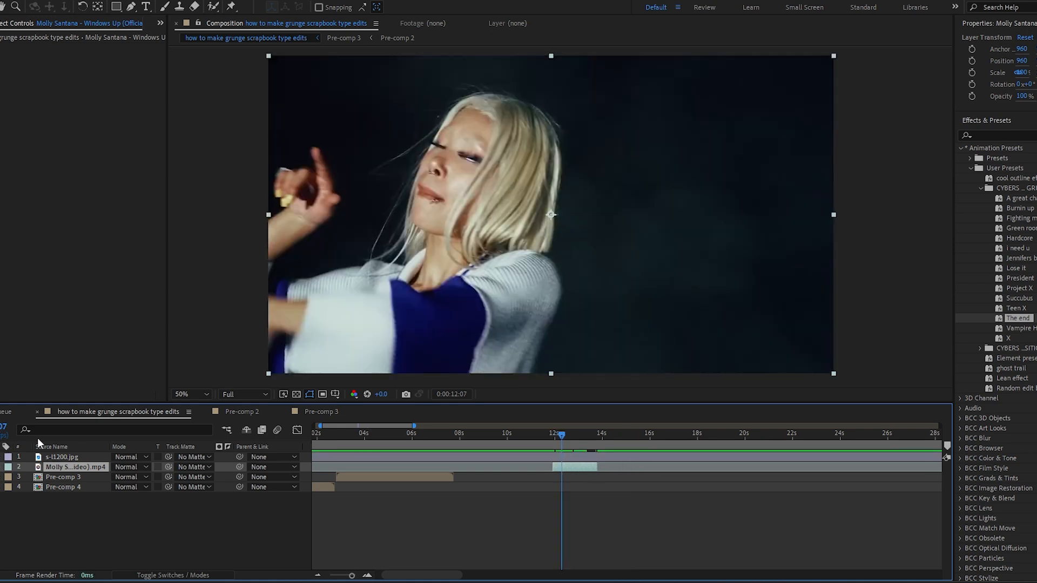
Step: Shift the trimmed close-up clip left by setting its position to 819, 540
key(p)
drag(119, 476, 24, 473)
click(461, 510)
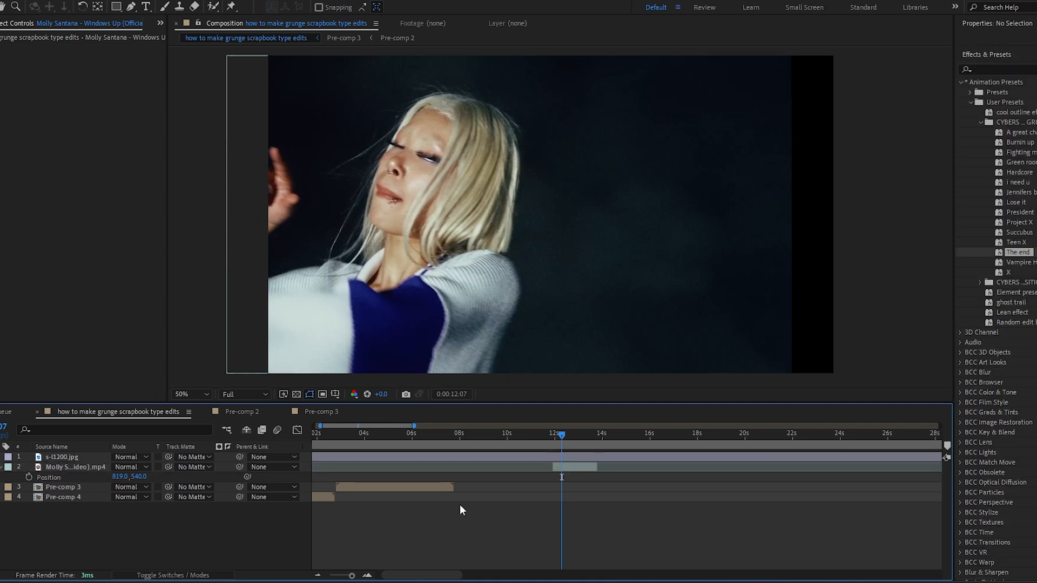
Step: Create a bright green 1920 × 1080 px solid and mask it with a rectangle covering the right half of the frame
right_click(310, 301)
mouse_move(335, 310)
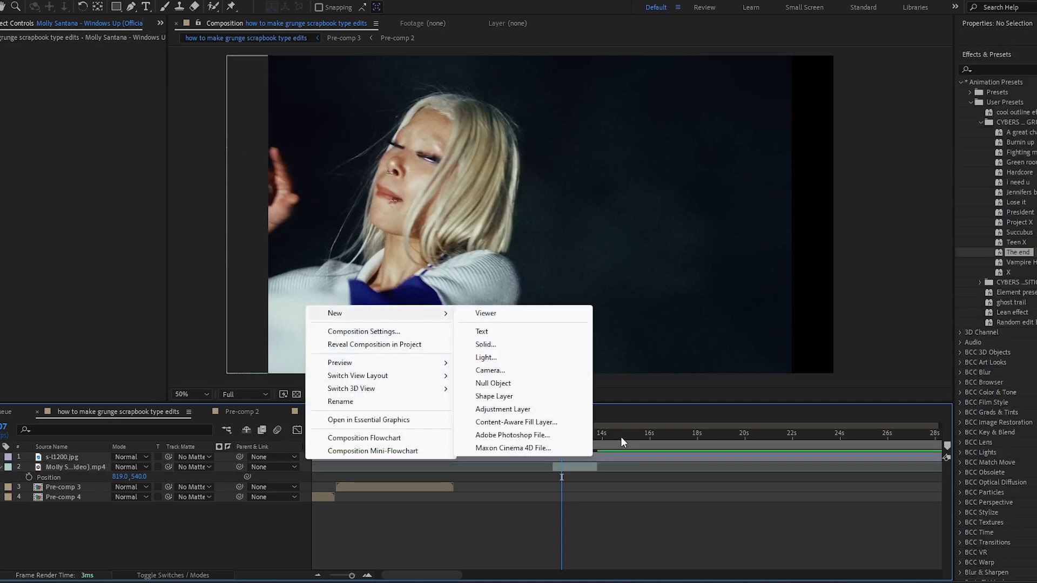
click(489, 345)
click(512, 351)
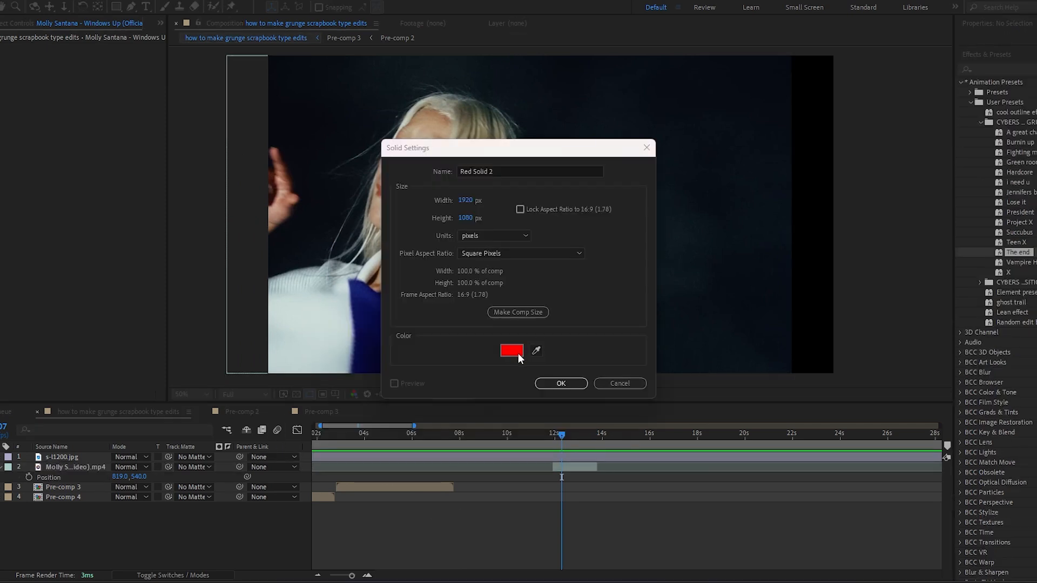
click(230, 335)
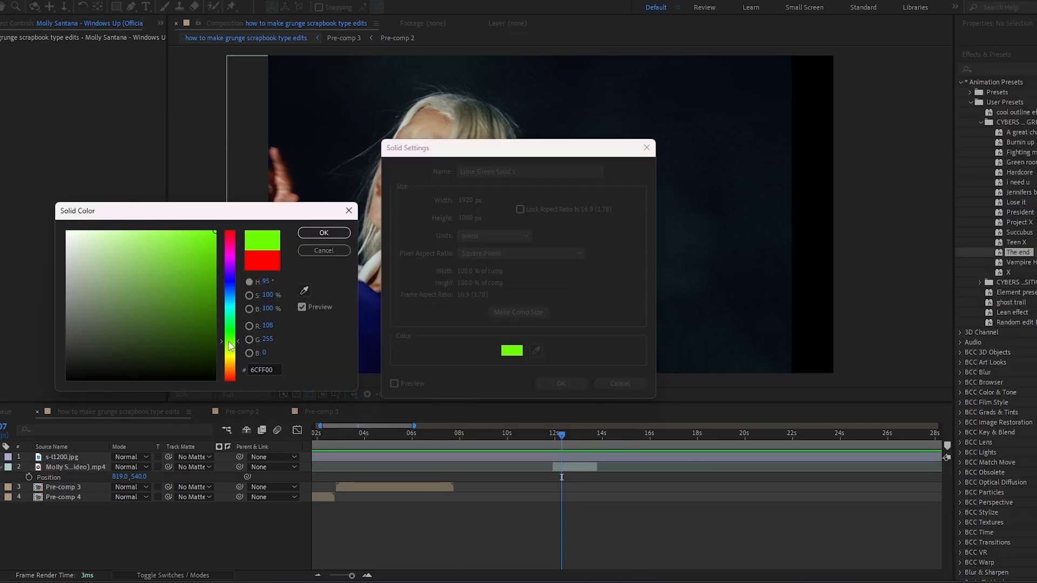
click(324, 233)
click(561, 383)
click(122, 7)
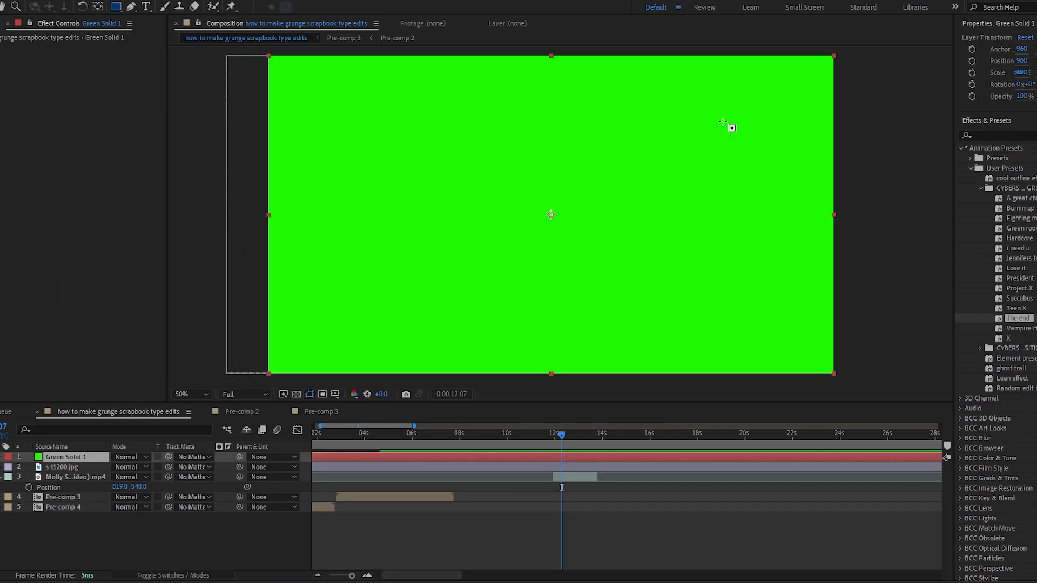
drag(555, 51, 849, 380)
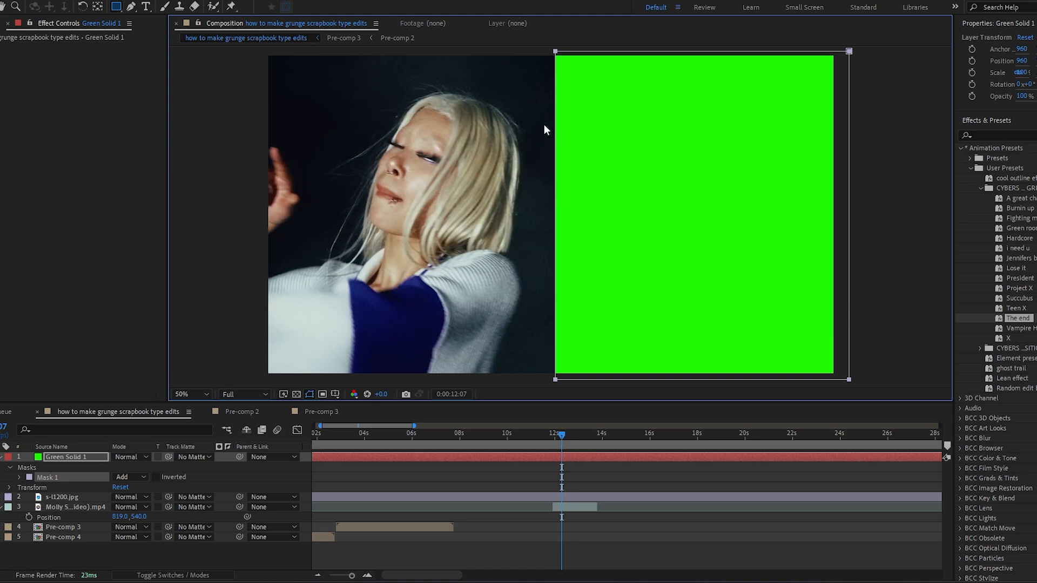
Step: Narrow the green solid by shifting its mask's inner edge outward, uncovering more of the singer close-up
drag(558, 150, 580, 151)
click(394, 479)
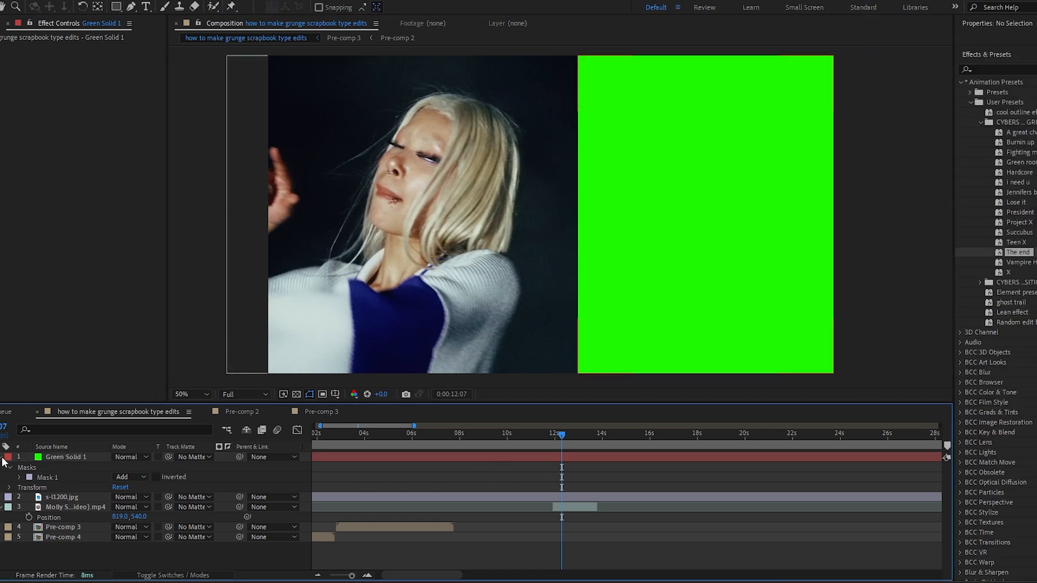
click(3, 458)
Step: Move the T-shirt image layer above the green solid and make it visible
click(570, 466)
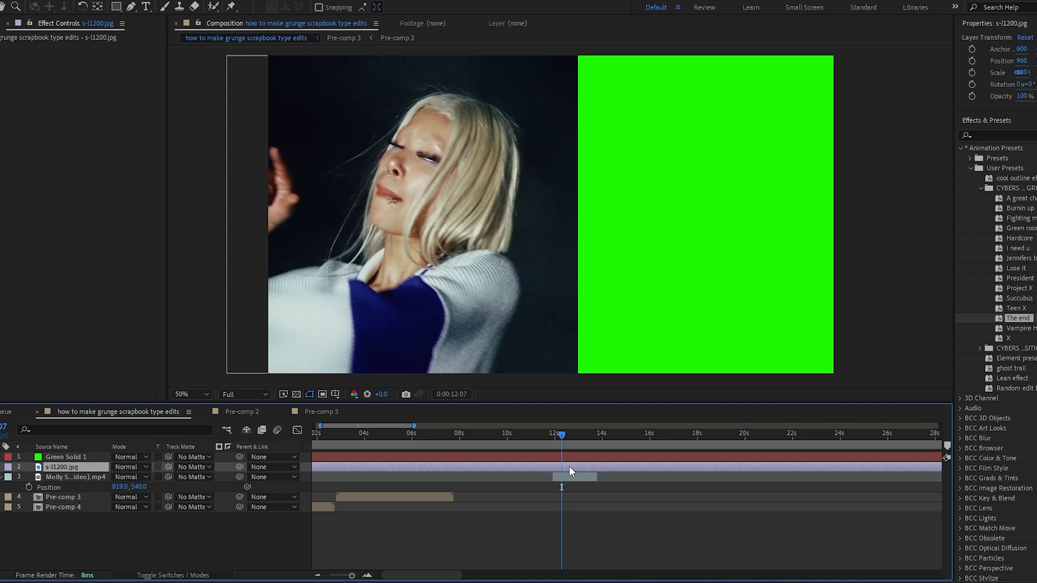
key(ctrl+])
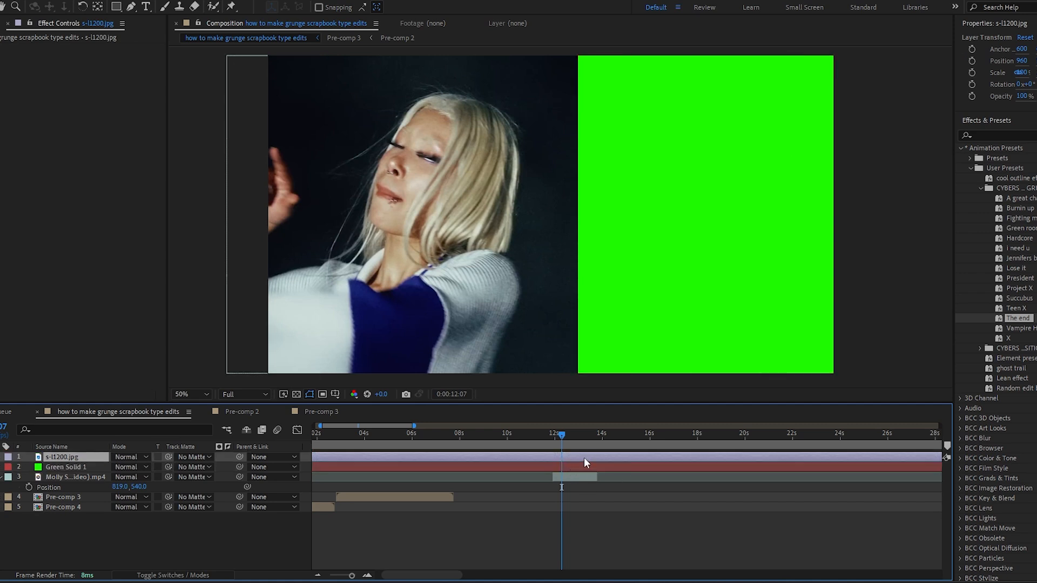
scroll(603, 244, up, 2)
scroll(601, 247, down, 2)
Step: Mask around the printed logo on the T-shirt image and key out the dark fabric with Linear Color Key
scroll(601, 248, up, 1)
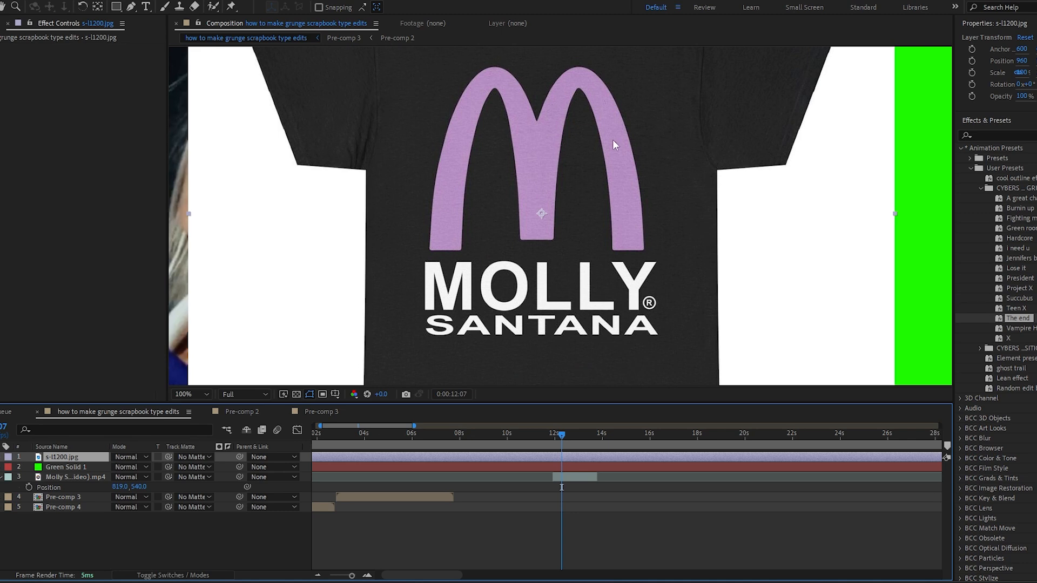
scroll(493, 264, down, 2)
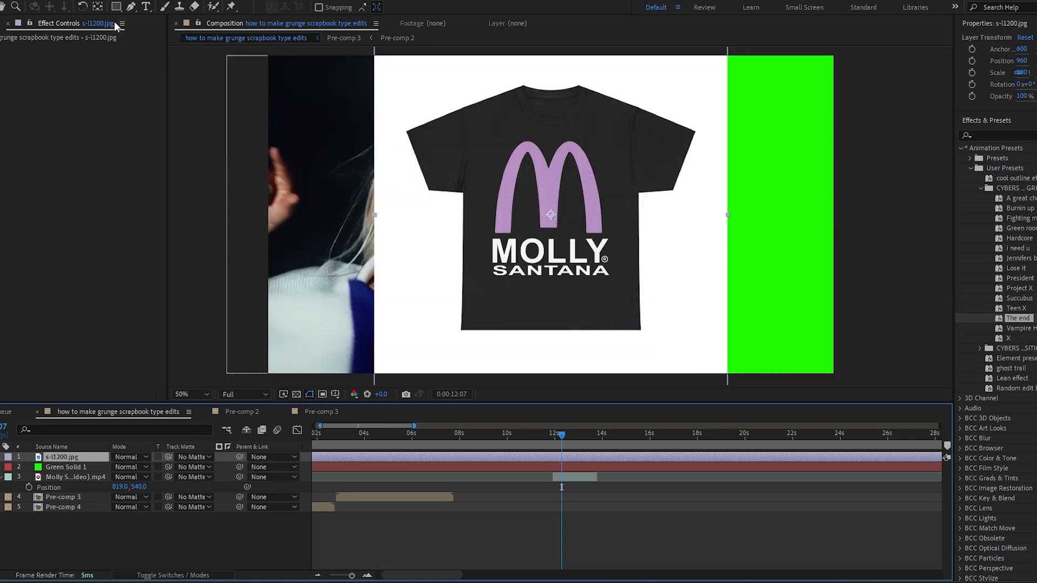
drag(509, 292, 483, 278)
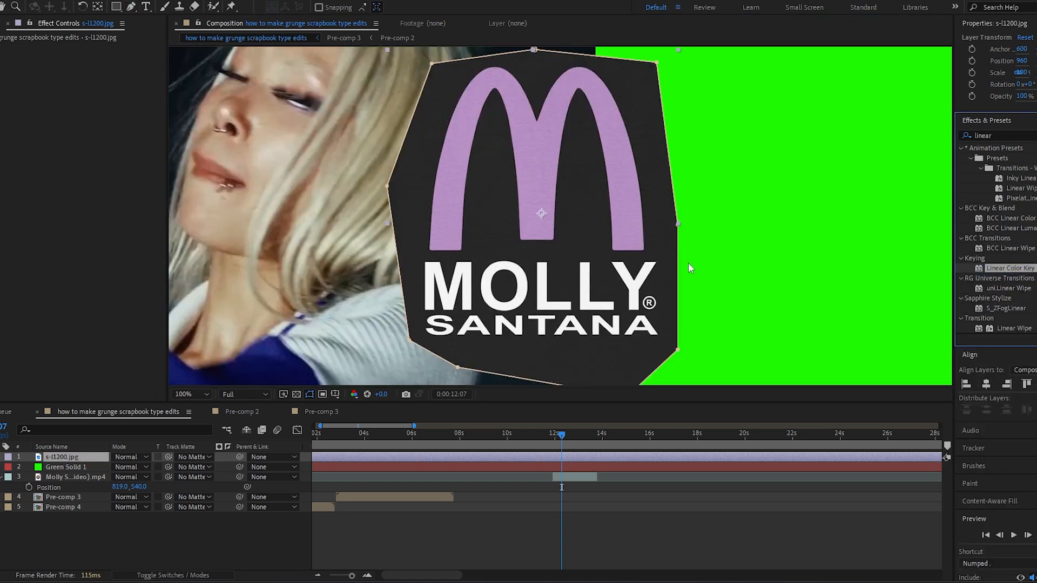
drag(1031, 273, 598, 263)
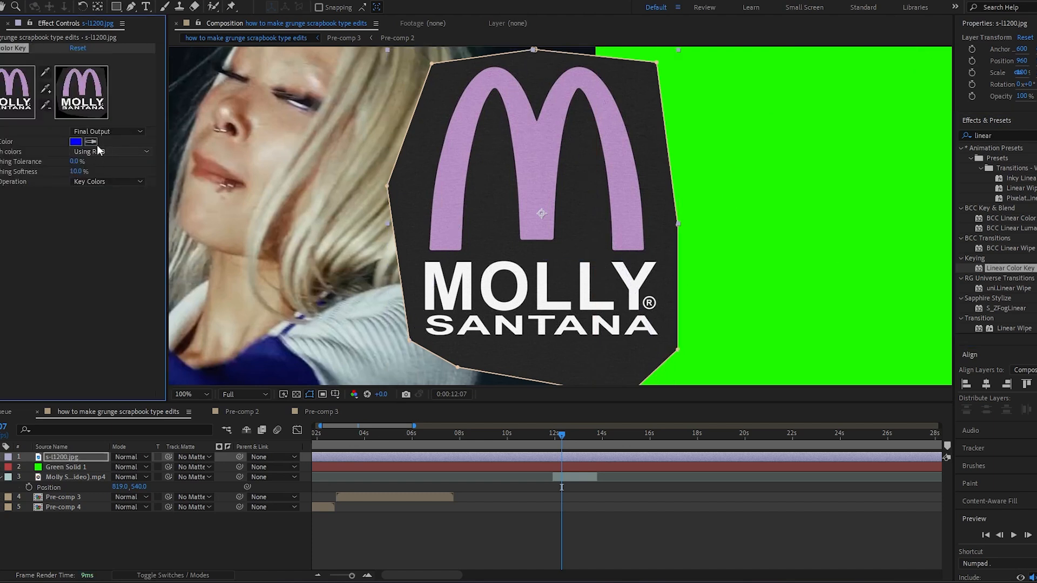
click(480, 188)
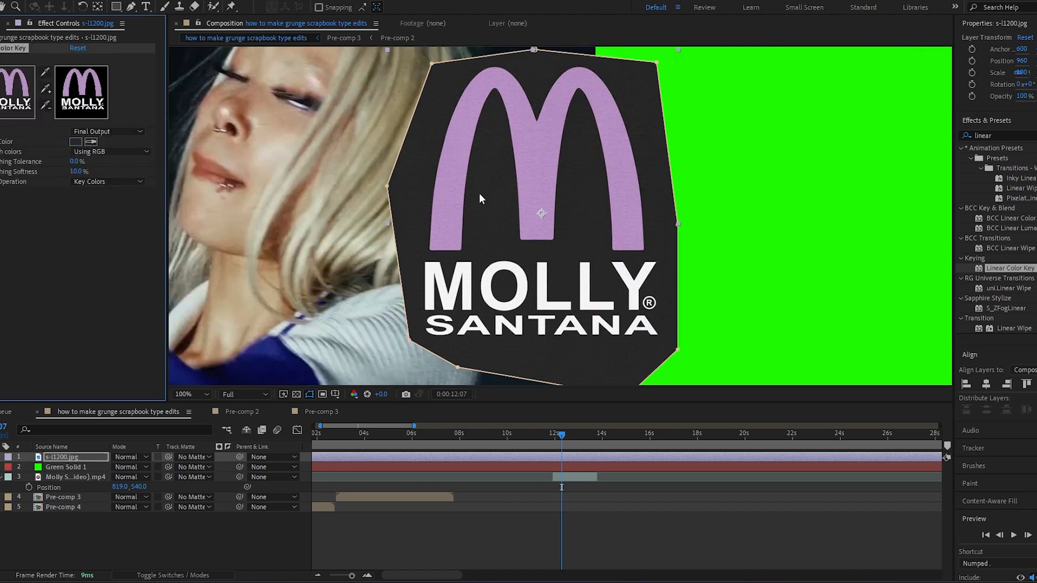
Step: Scale down the cut-out logo and place it in the upper part of the green panel, at about X 1488
scroll(479, 194, down, 4)
drag(549, 210, 612, 178)
scroll(559, 215, up, 2)
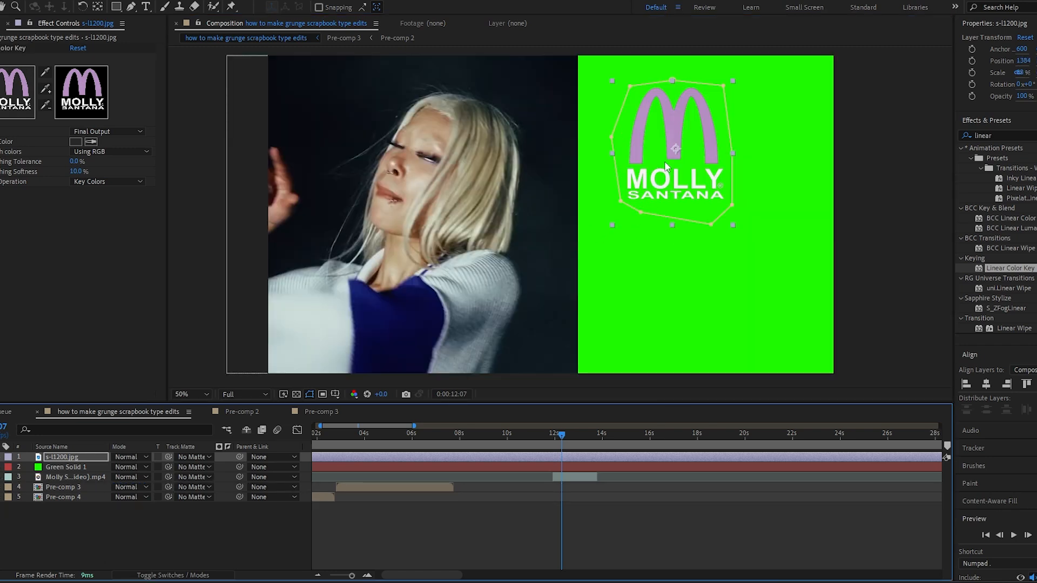
drag(675, 149, 709, 135)
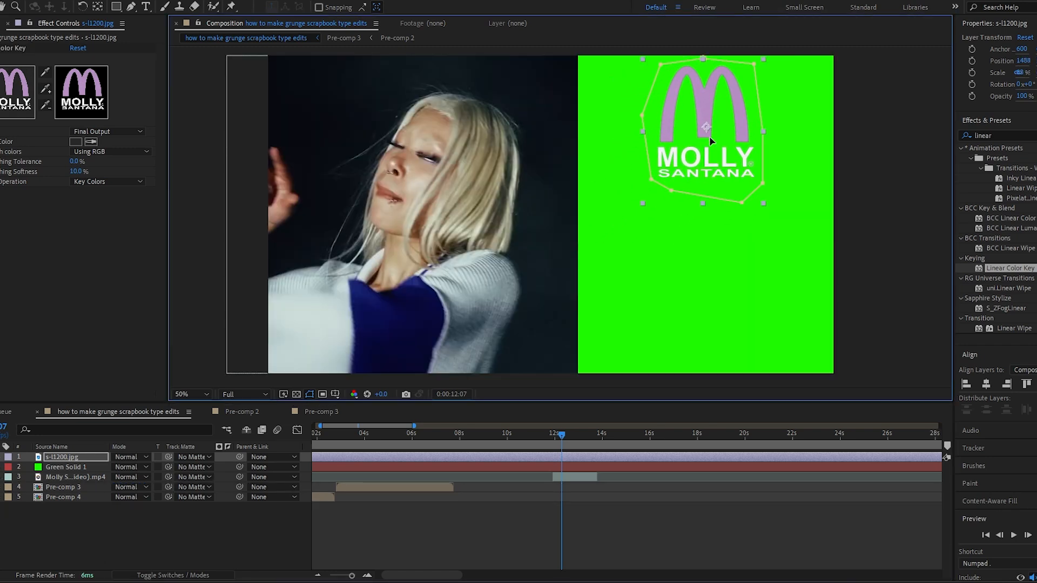
click(884, 189)
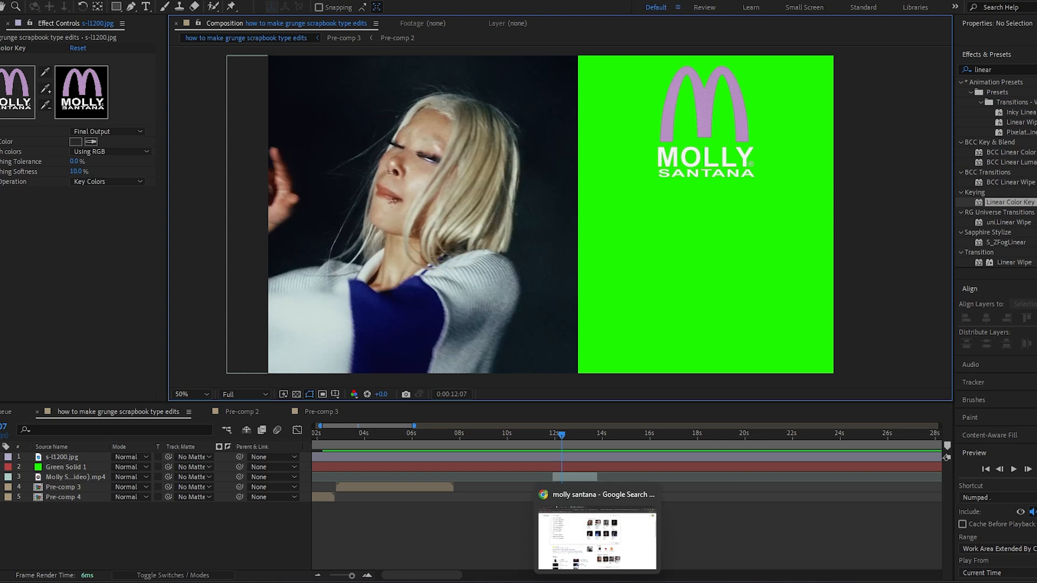
Step: Switch to Chrome, look up Molly Santana online and copy the opening biography sentence from her Genius page
mouse_move(597, 581)
click(597, 535)
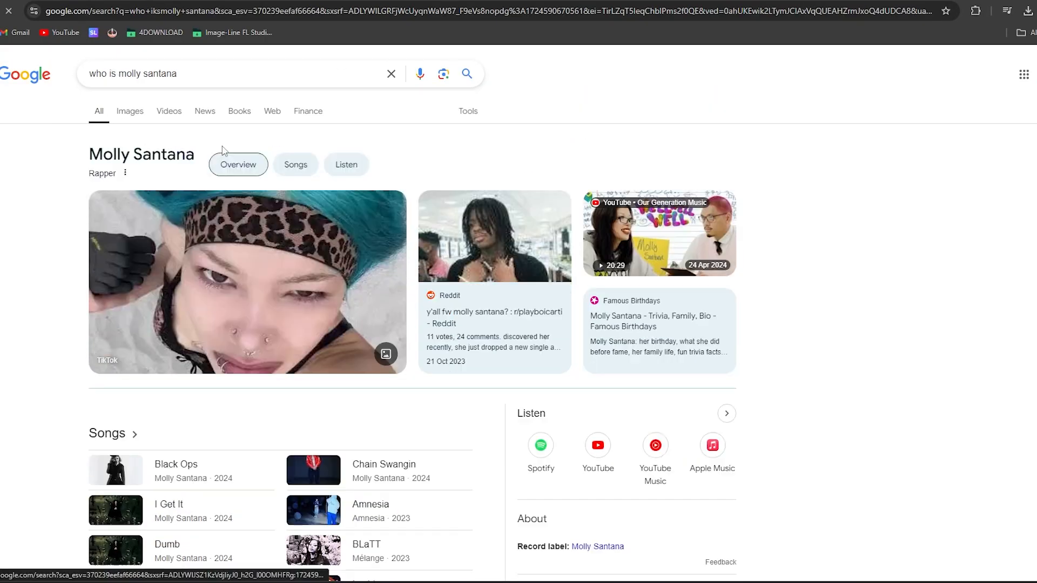
scroll(216, 227, down, 9)
click(209, 316)
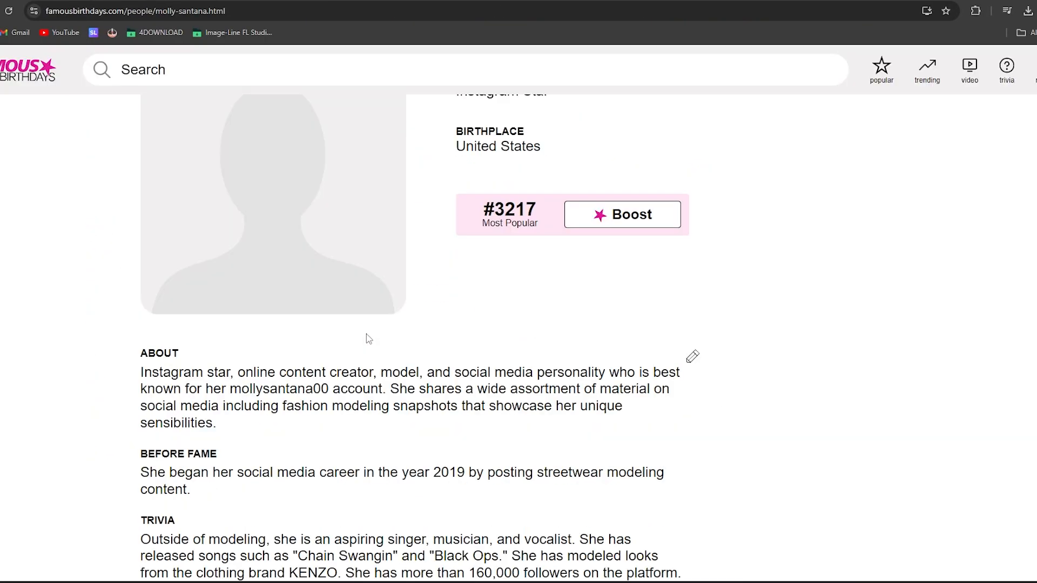
scroll(366, 334, down, 3)
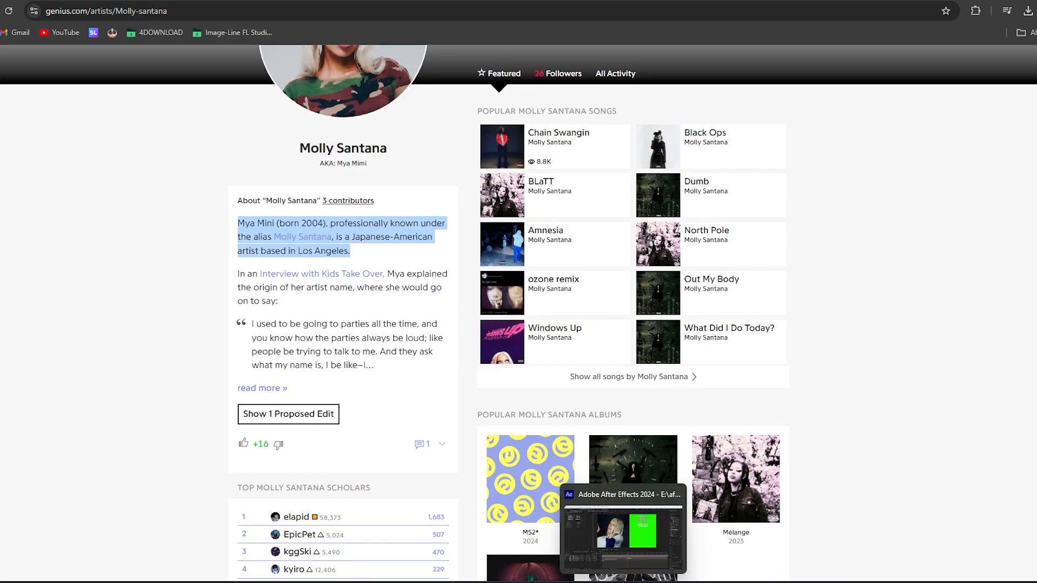
Step: Back in After Effects, add the copied biography sentence as a red, centre-aligned Arial Bold paragraph text
click(625, 519)
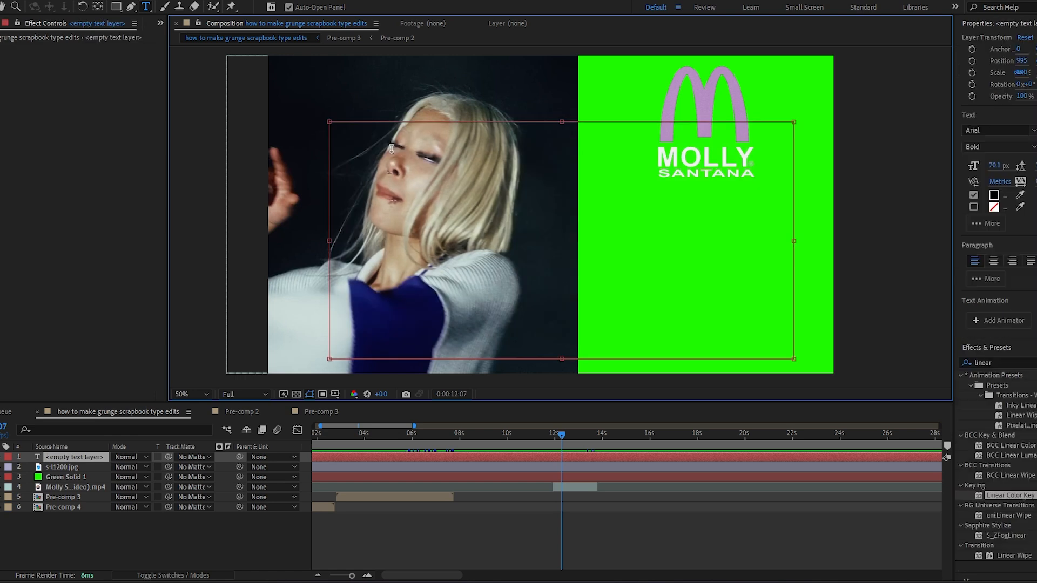
text(Mya Mini (born 2004), professionally known under the alias Molly Santana, is a Japanese-American artist based in Los Angeles.)
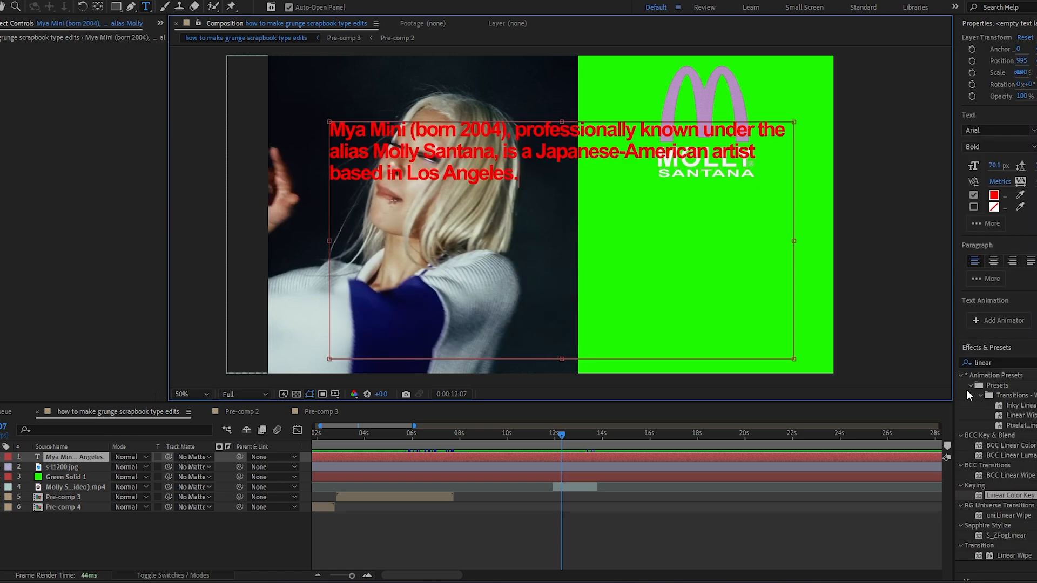
click(998, 264)
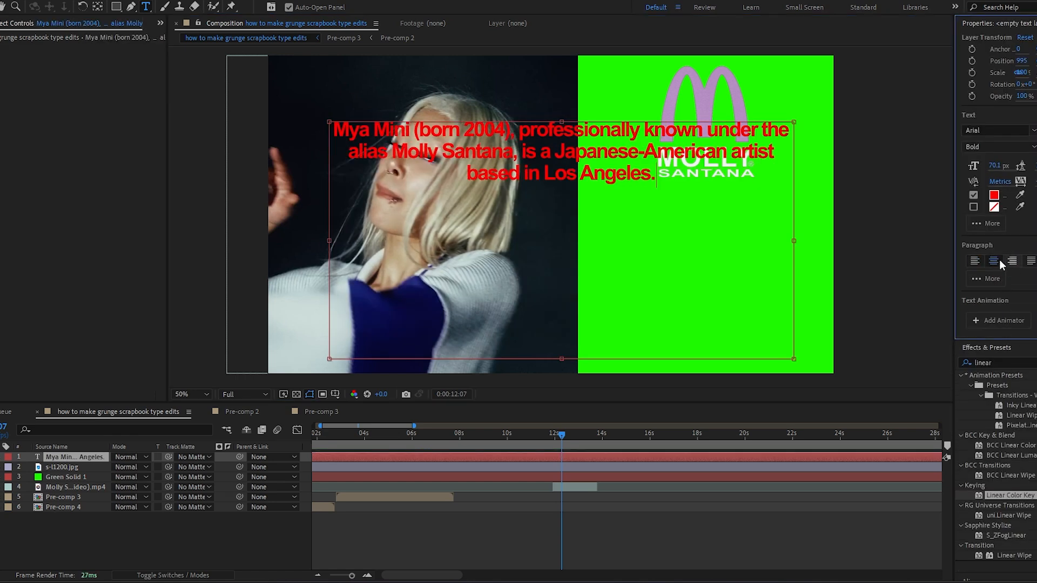
click(3, 6)
Step: Narrow and heighten the red biography text and place it on the green panel beneath the logo
drag(432, 97, 425, 75)
drag(538, 130, 663, 260)
drag(551, 247, 583, 246)
drag(584, 202, 579, 160)
drag(697, 228, 715, 261)
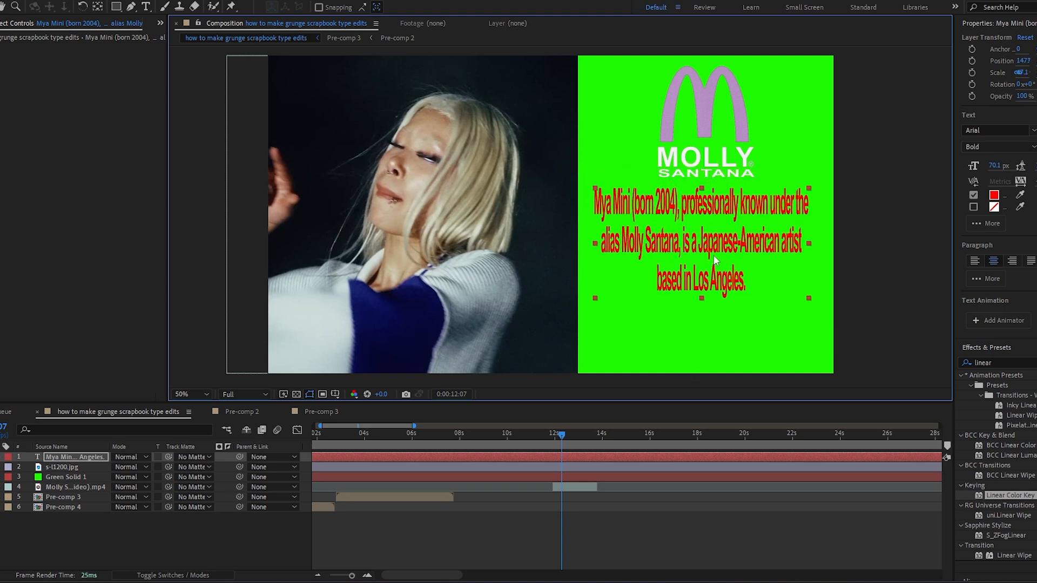
mouse_move(598, 179)
mouse_down()
mouse_move(581, 157)
mouse_move(598, 177)
mouse_up()
drag(661, 224, 664, 234)
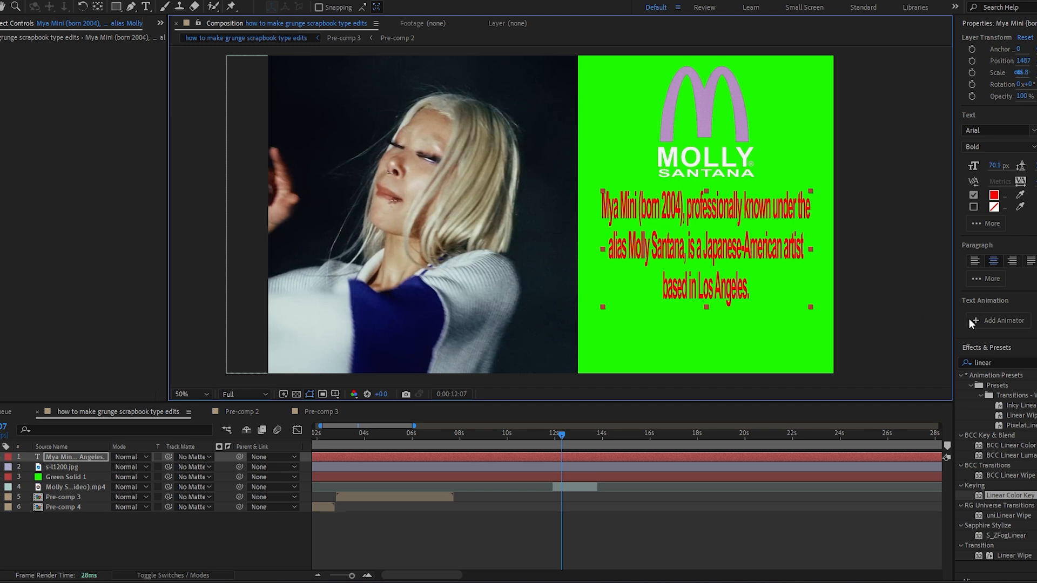
Step: Try to centre the biography text horizontally in the composition
scroll(995, 216, down, 3)
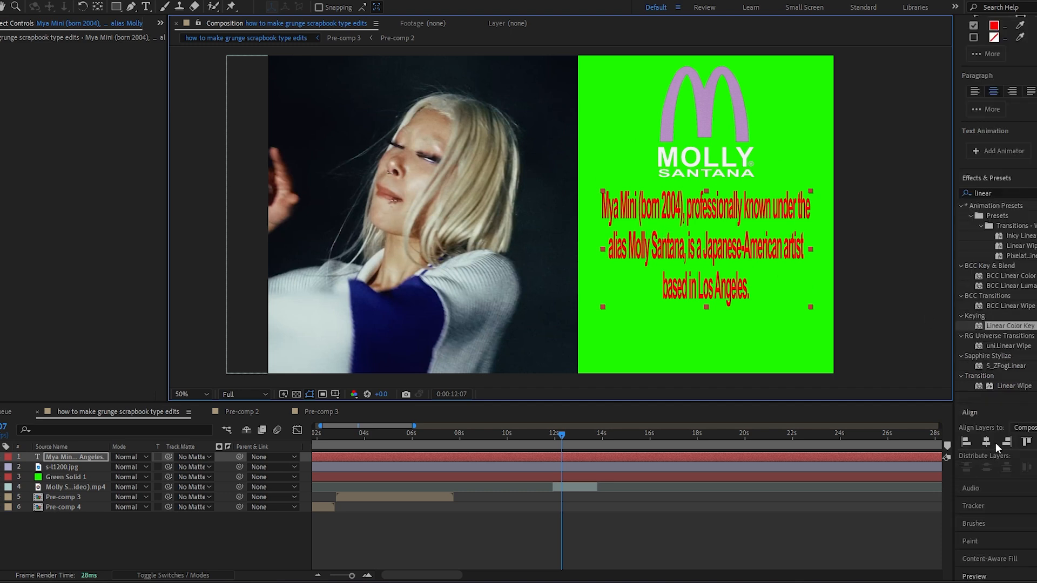
click(986, 442)
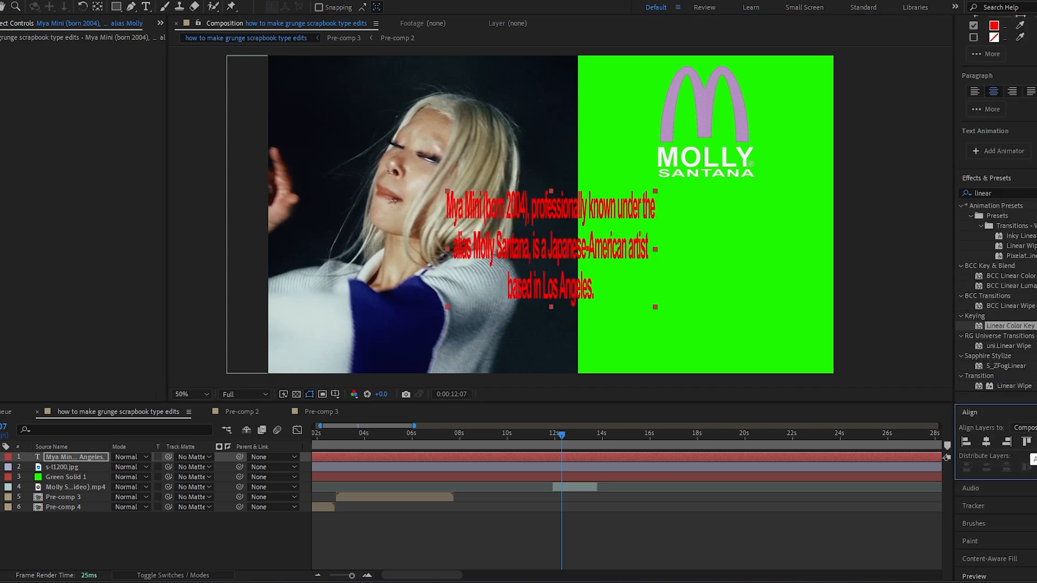
key(ctrl+Home)
drag(653, 172, 721, 229)
Step: Narrow the green panel slightly more with its mask edge and shift the biography text outward to fit
click(847, 241)
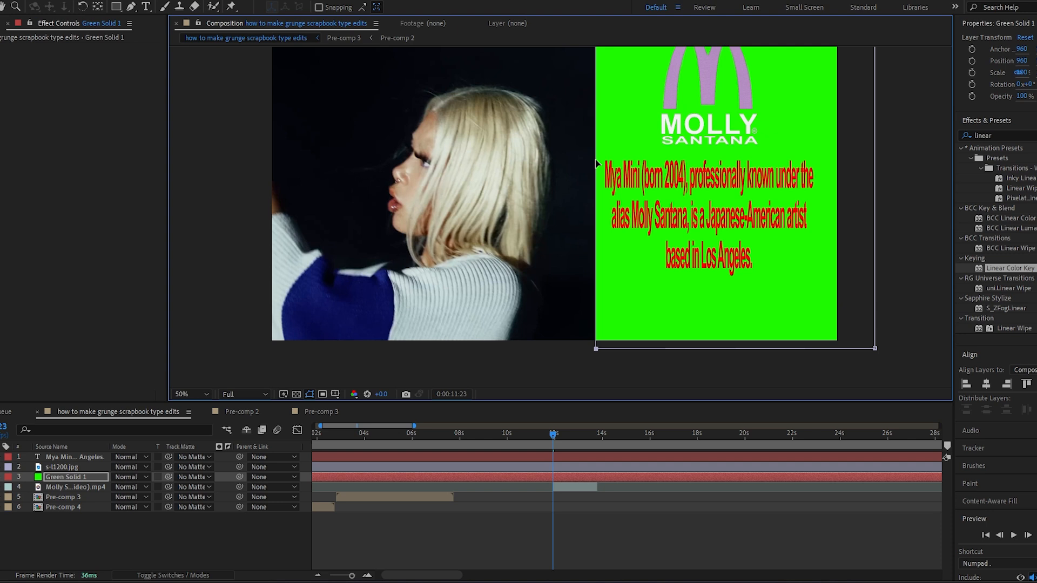
drag(595, 160, 601, 162)
click(695, 217)
drag(719, 216, 728, 216)
Step: Set the logo layer's position to 1518, 242 so it sits centred above the biography text
click(610, 466)
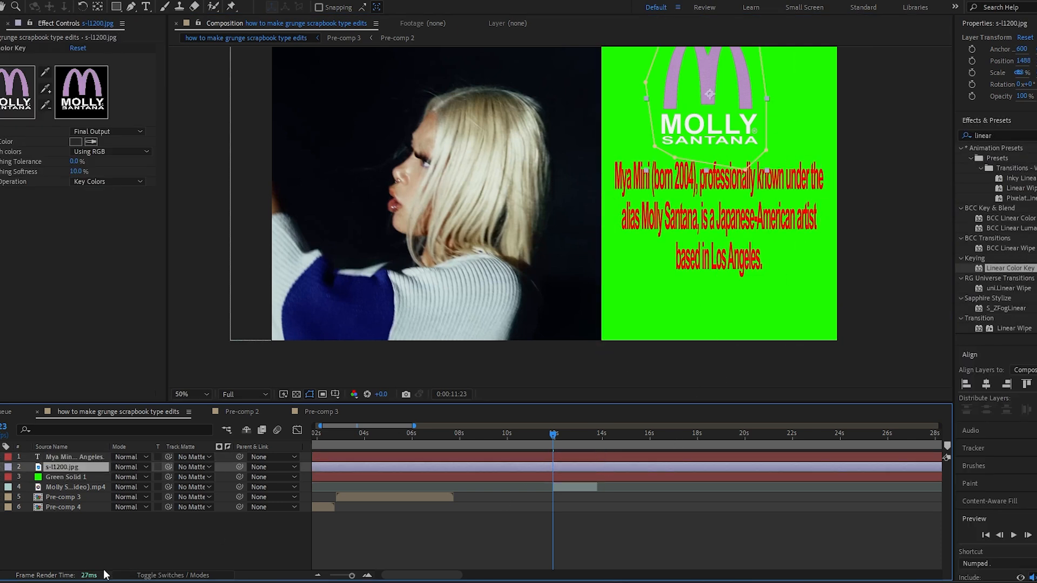
key(p)
drag(122, 478, 144, 482)
click(895, 377)
scroll(882, 356, up, 1)
scroll(879, 351, down, 3)
drag(699, 230, 679, 167)
scroll(709, 302, up, 2)
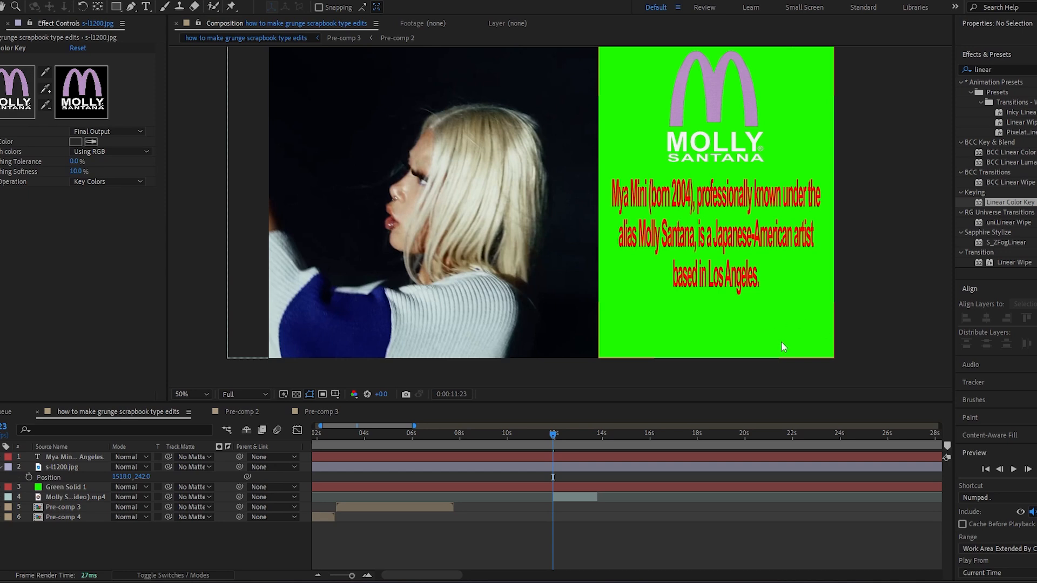
click(2, 467)
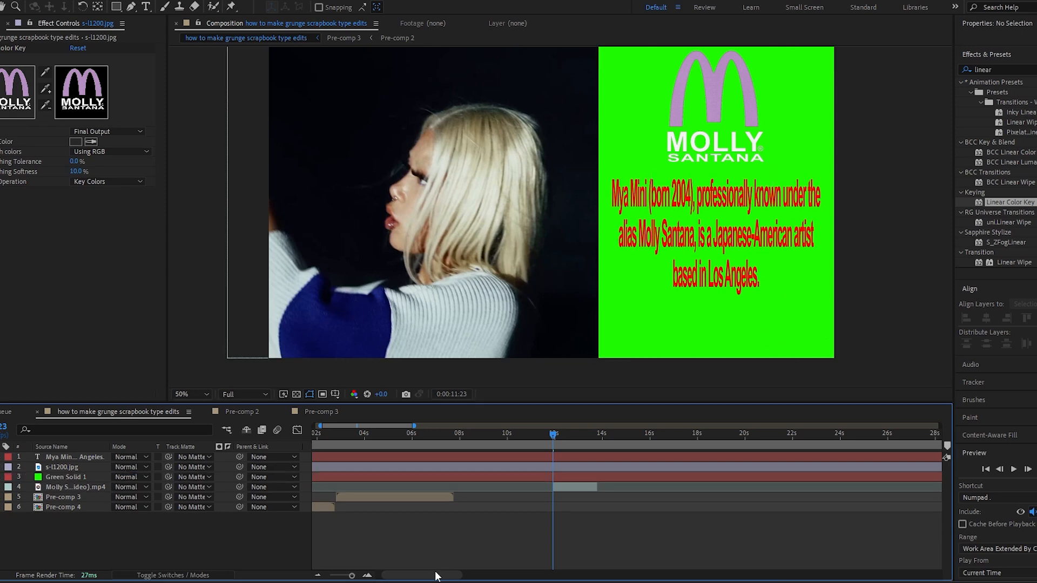
Step: Duplicate the singer close-up clip and slip the copy's footage to a different shot
key(equal)
click(582, 486)
key(ctrl+d)
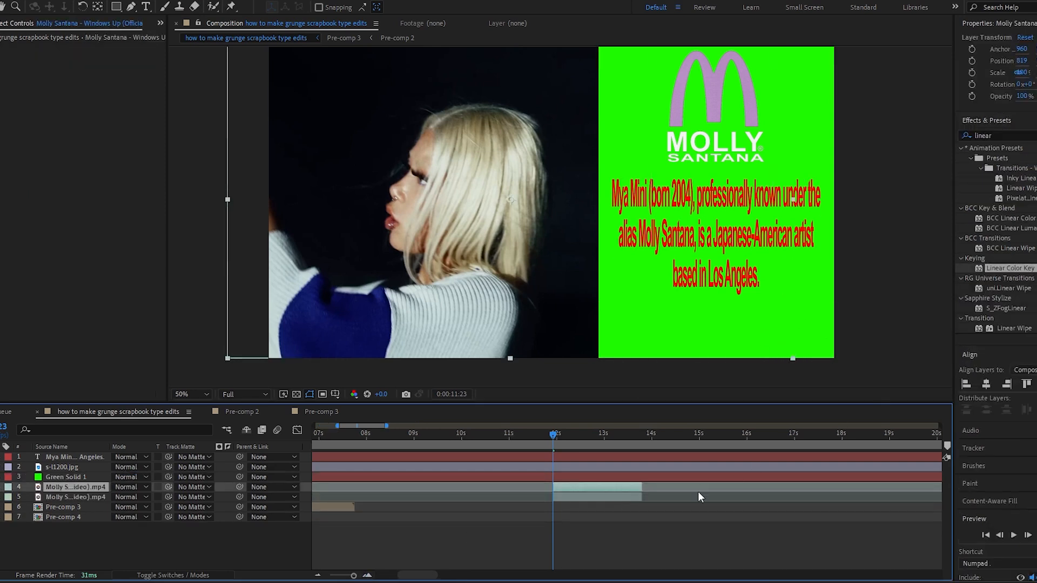
drag(678, 485, 621, 484)
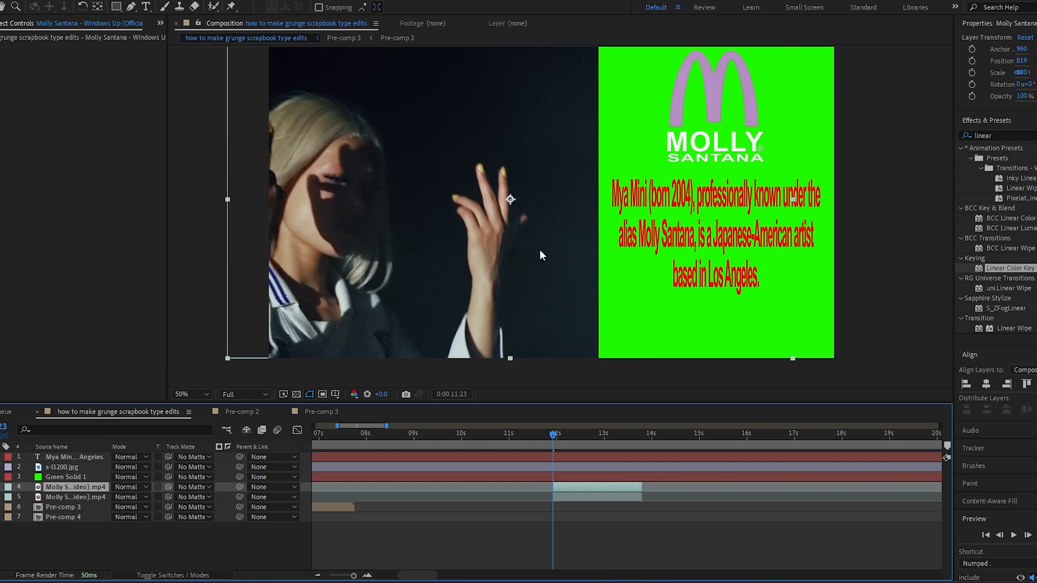
Step: Bring the duplicated video clip to the top of the layer stack and reposition it in the frame
key(comma)
drag(464, 223, 513, 237)
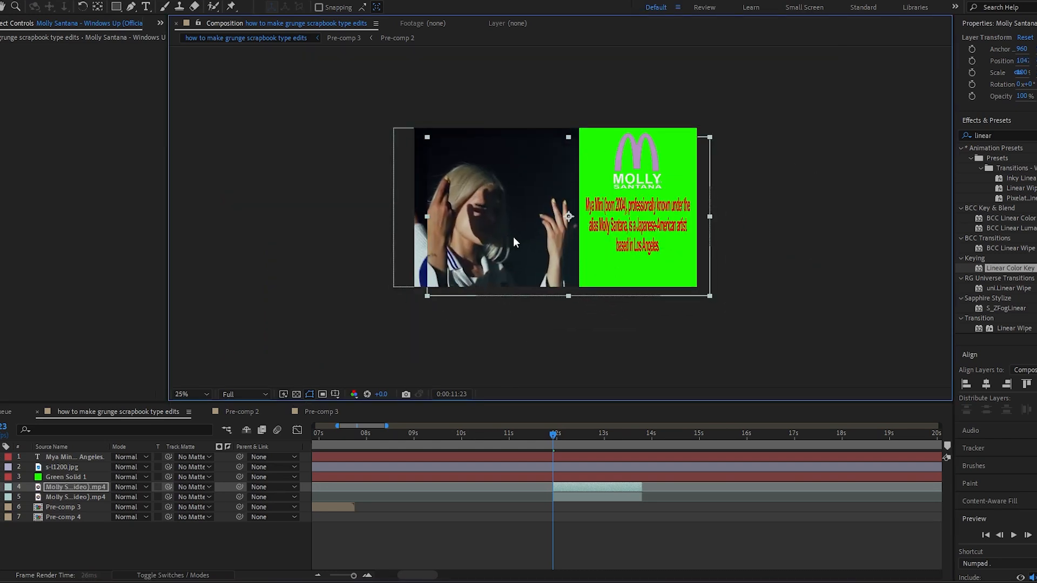
key(ctrl+bracketright)
key(ctrl+bracketright)
key(ctrl+bracketright)
drag(447, 169, 433, 162)
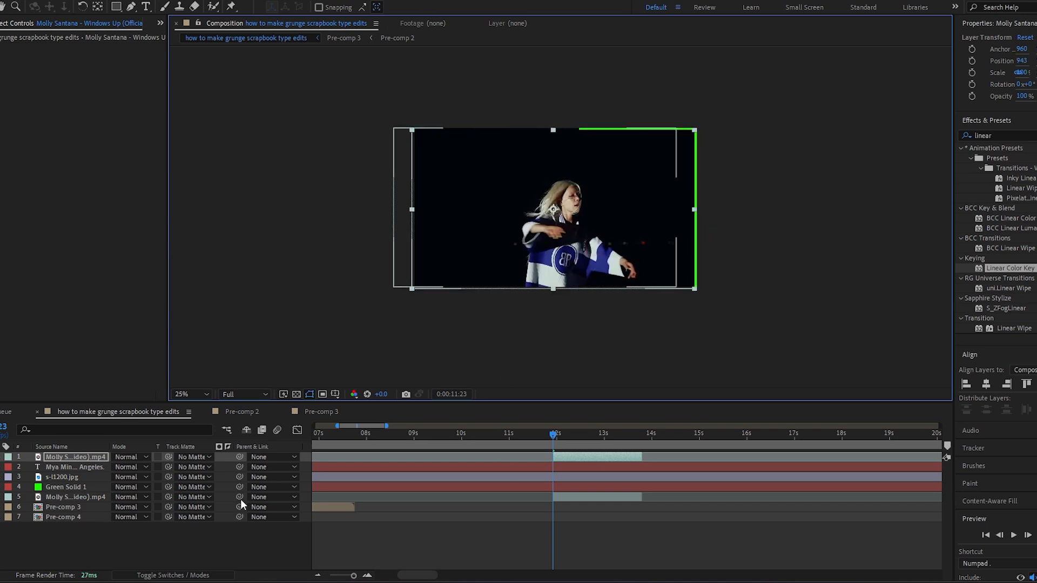
Step: Scale the top video clip to 16% and place it as a thumbnail in the green panel's lower inner corner
key(s)
drag(126, 466, 75, 458)
scroll(506, 352, up, 2)
drag(548, 208, 723, 336)
Step: Duplicate the thumbnail clip, position the copy at 1548, 998 and slip its footage to another scene
key(ctrl+d)
key(p)
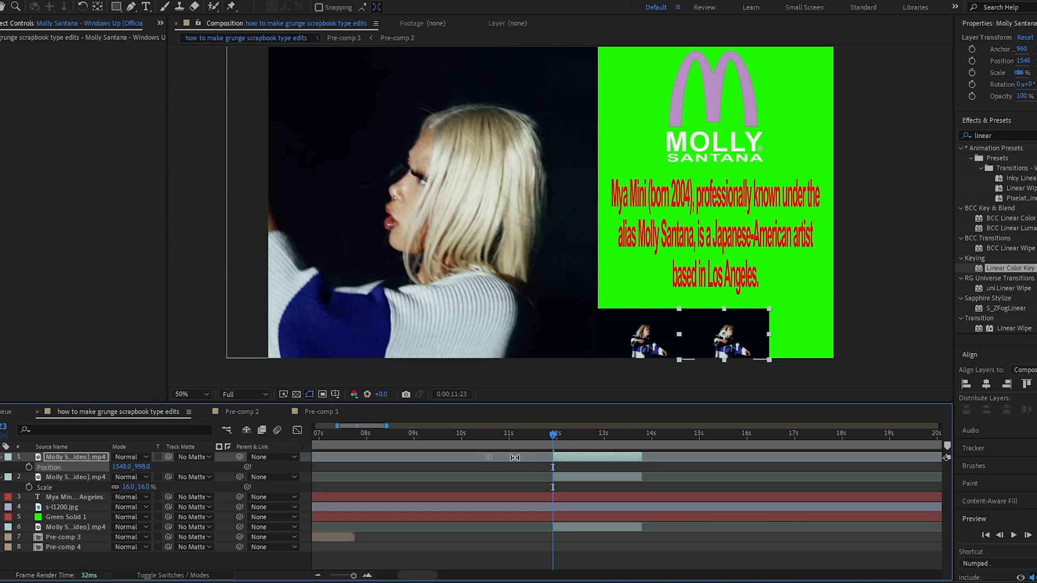
drag(515, 458, 322, 454)
drag(425, 457, 991, 470)
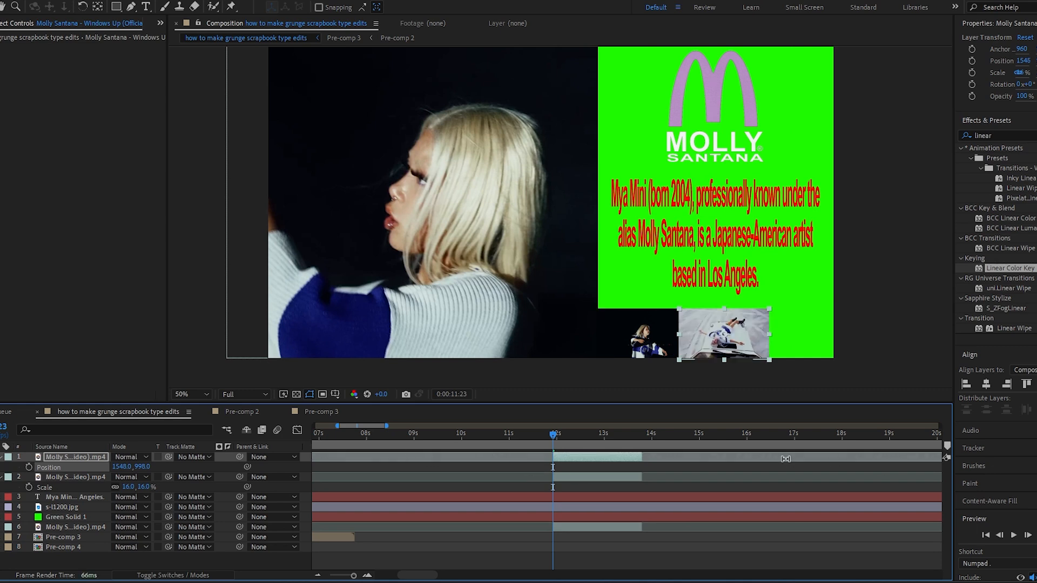
Step: Duplicate the second thumbnail, position the copy at 1845, 998 and slip its footage to the car scene
key(ctrl+d)
key(p)
drag(122, 466, 310, 478)
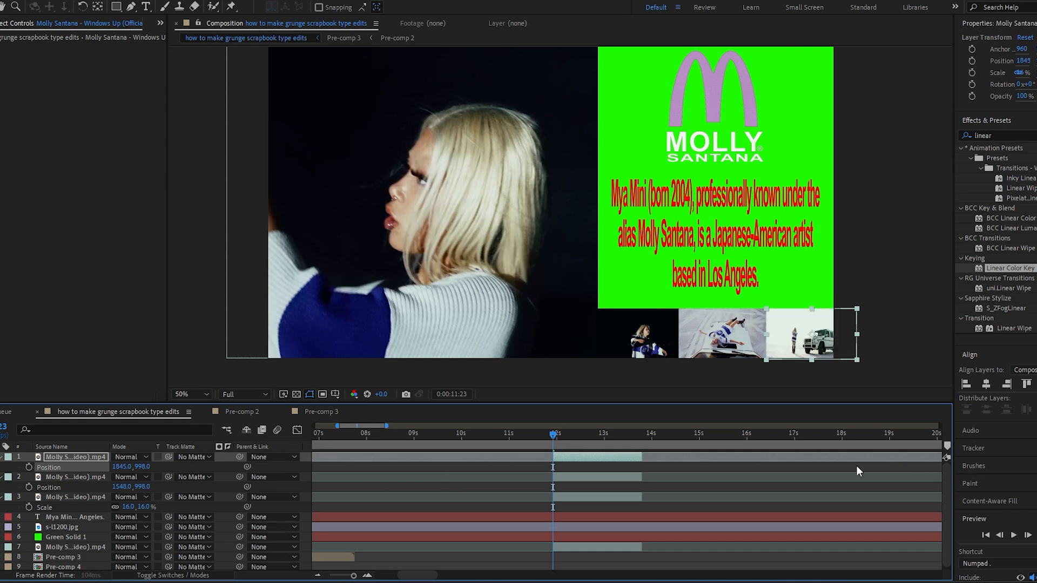
Step: Collapse the thumbnail layers' properties and scrub from about 12 s to 13 s to check the layout
click(3, 458)
click(2, 467)
click(2, 476)
drag(555, 440, 617, 442)
scroll(542, 310, down, 2)
click(541, 310)
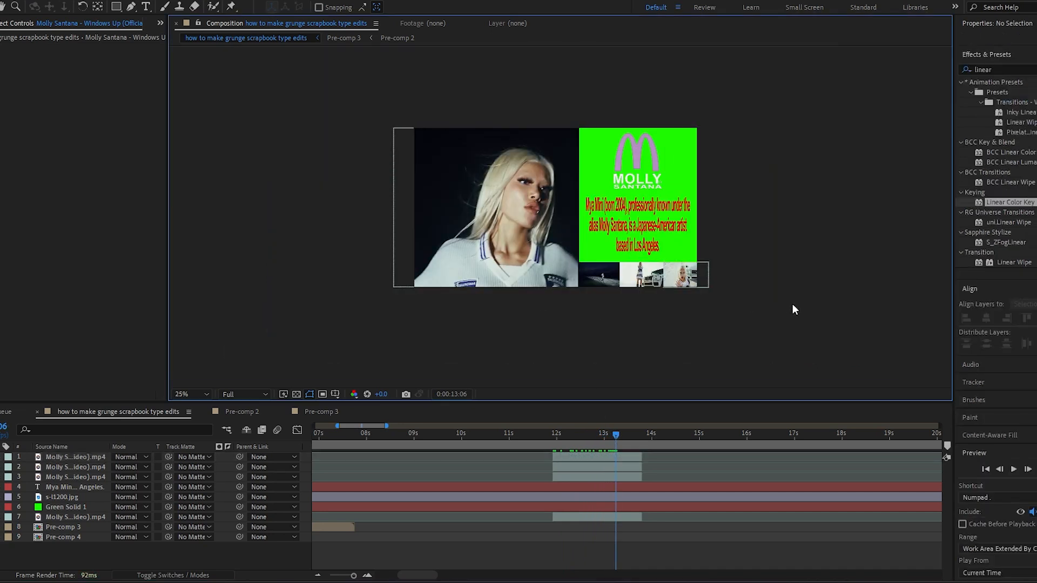
key(period)
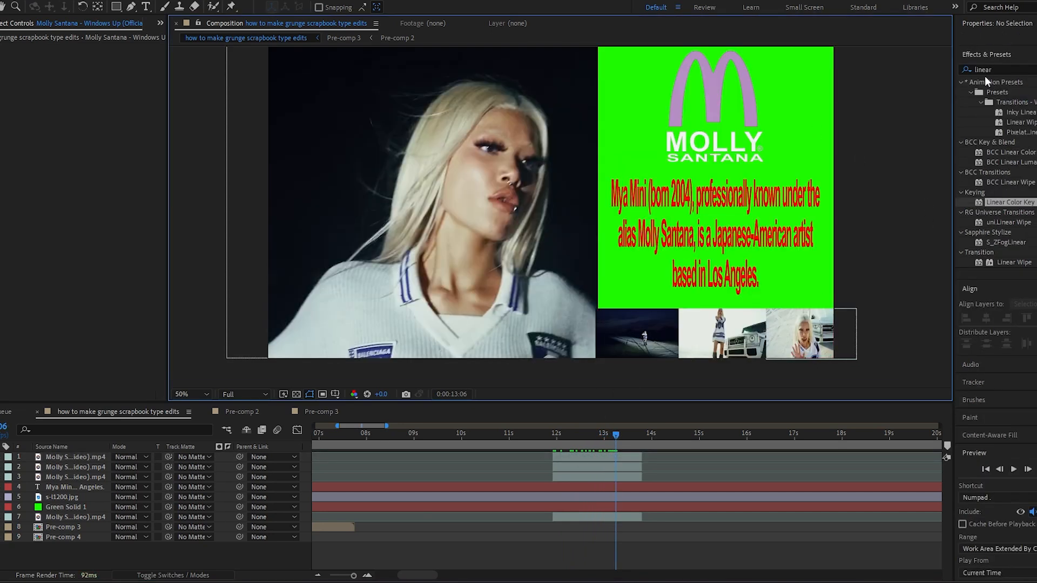
Step: Split the logo layer at 0:00:11:23, where the clips begin, and delete the earlier part
drag(573, 445, 554, 448)
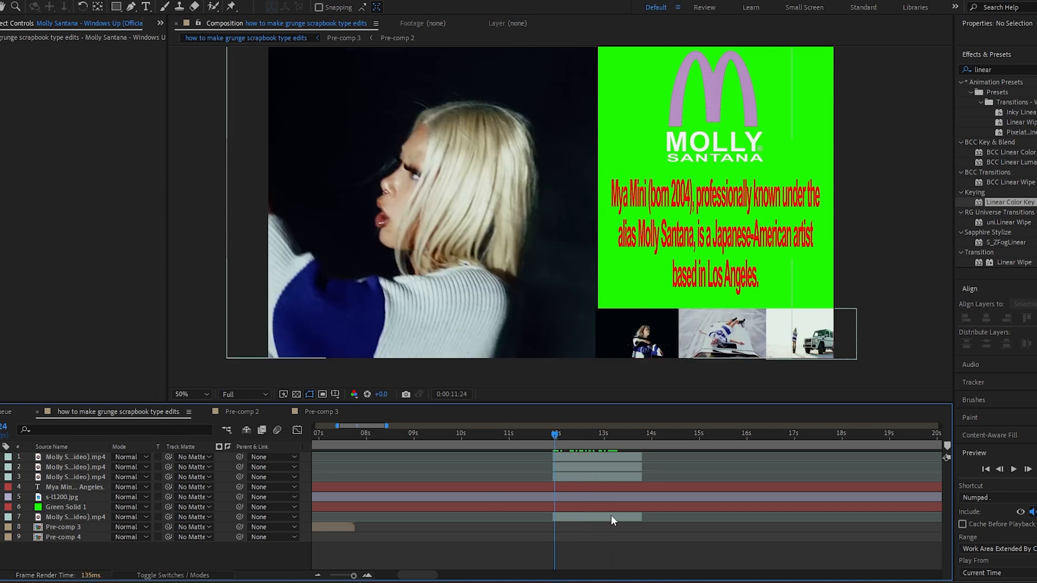
click(598, 497)
key(Page_Up)
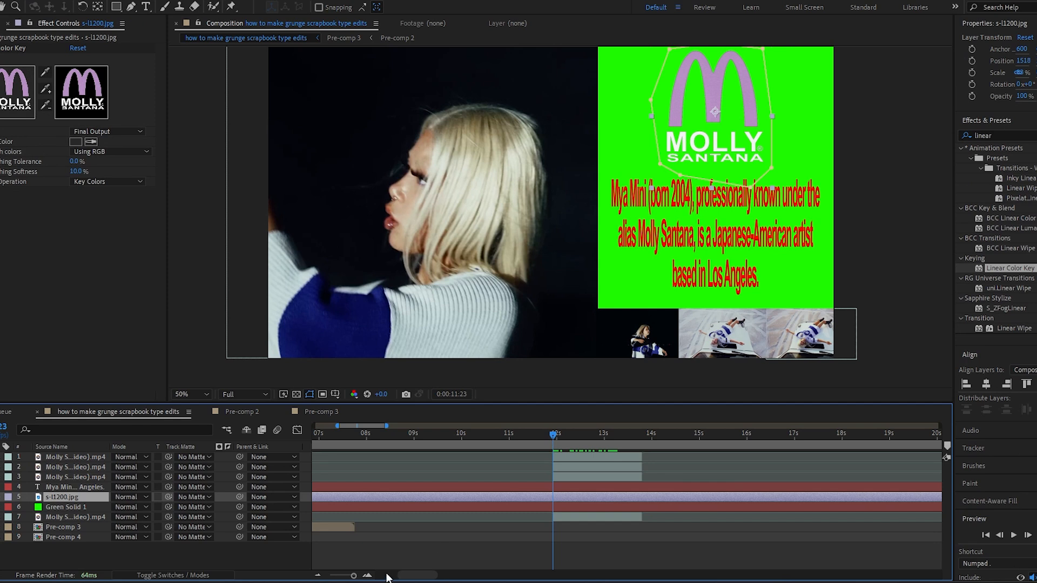
key(=)
key(ctrl+shift+d)
click(543, 506)
key(Delete)
Step: Split the logo layer at 0:00:12:05, rotate the new segment to 14° and move it slightly outward
drag(556, 437, 578, 442)
click(588, 497)
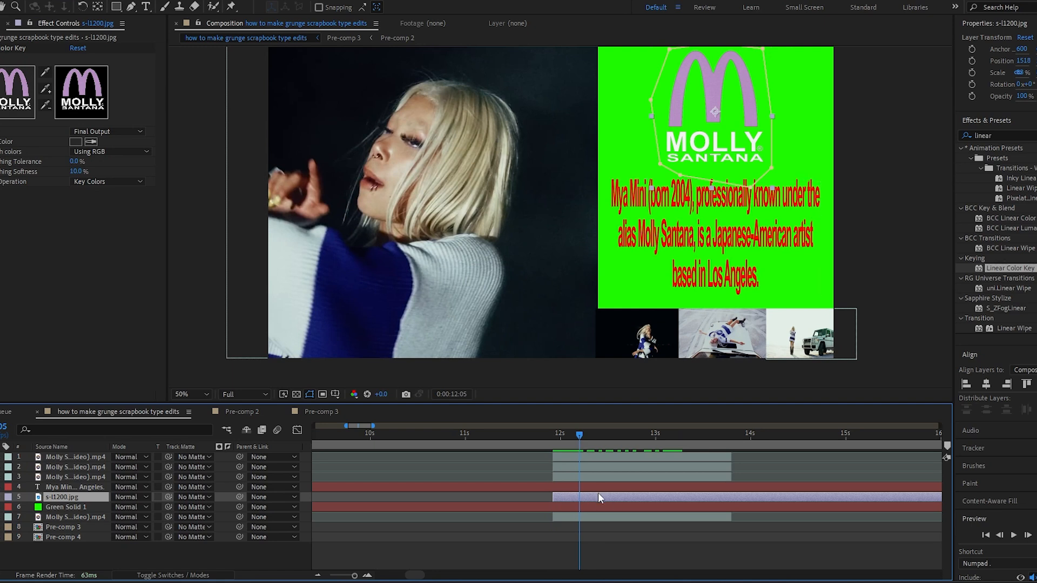
key(ctrl+shift+d)
key(r)
drag(126, 507, 133, 508)
drag(730, 120, 745, 121)
Step: Split the logo layer at 0:00:12:16, rotate the new segment to -10° and move it slightly inward
drag(587, 437, 620, 441)
key(ctrl+shift+d)
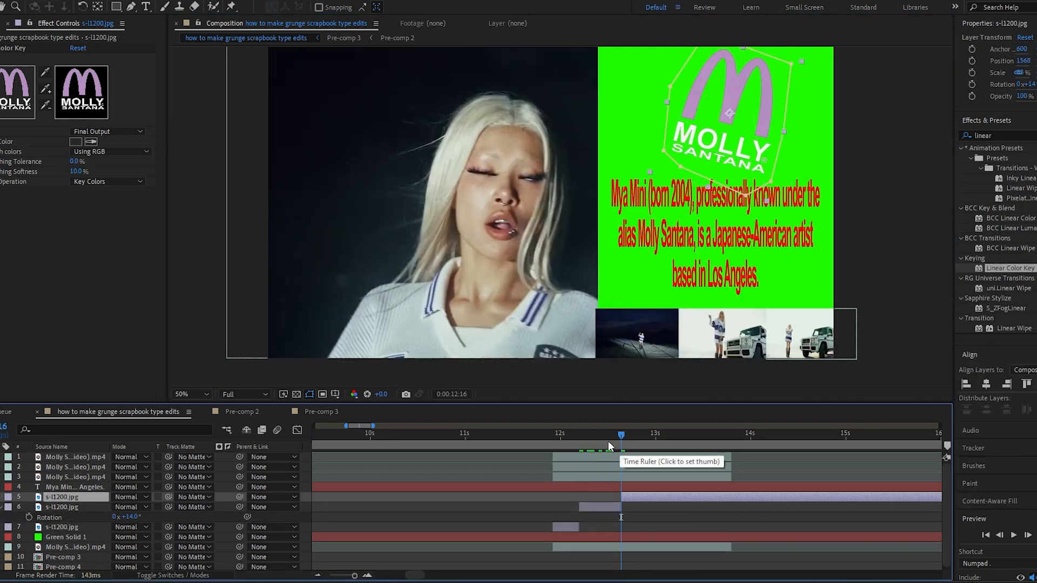
key(r)
drag(129, 507, 119, 507)
drag(729, 114, 709, 113)
Step: Split the logo layer at 0:00:12:24, rotate the new segment to 7° and move it to about X 1532
drag(612, 445, 651, 442)
key(ctrl+shift+d)
key(r)
drag(131, 507, 141, 507)
drag(712, 127, 723, 128)
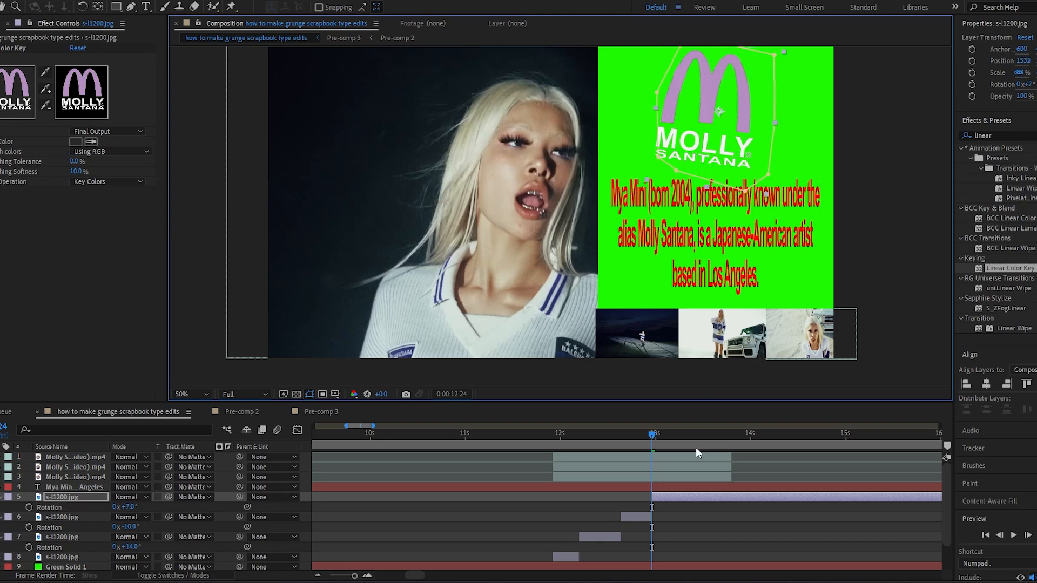
Step: Split the logo layer at about 13.4 s and rotate the new segment counter-clockwise
click(690, 439)
key(ctrl+shift+d)
drag(129, 507, 123, 507)
Step: Split off the surplus part of the layer at the playhead and delete it
drag(714, 438, 560, 452)
key(ctrl+shift+d)
key(Delete)
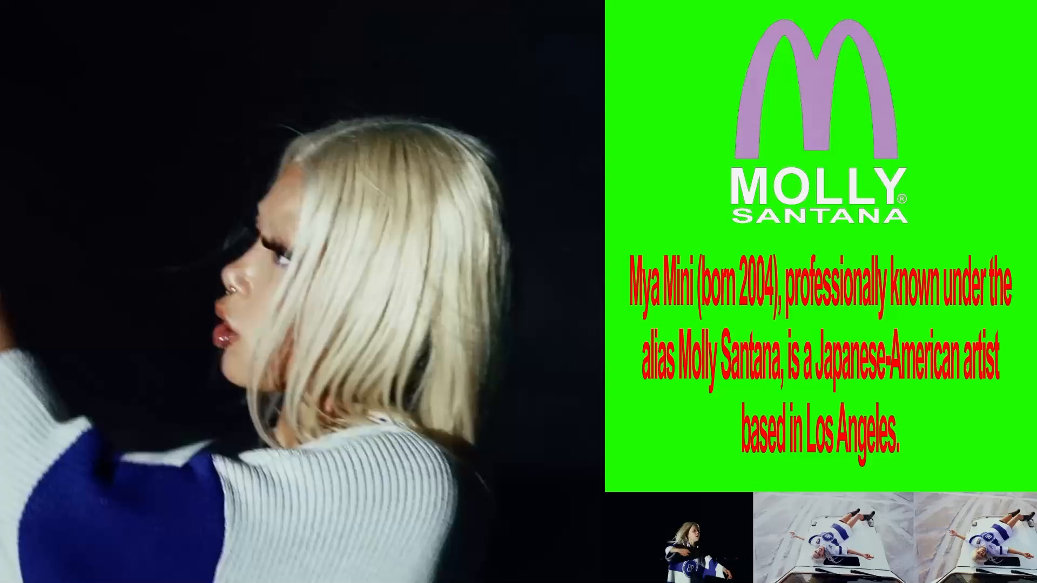